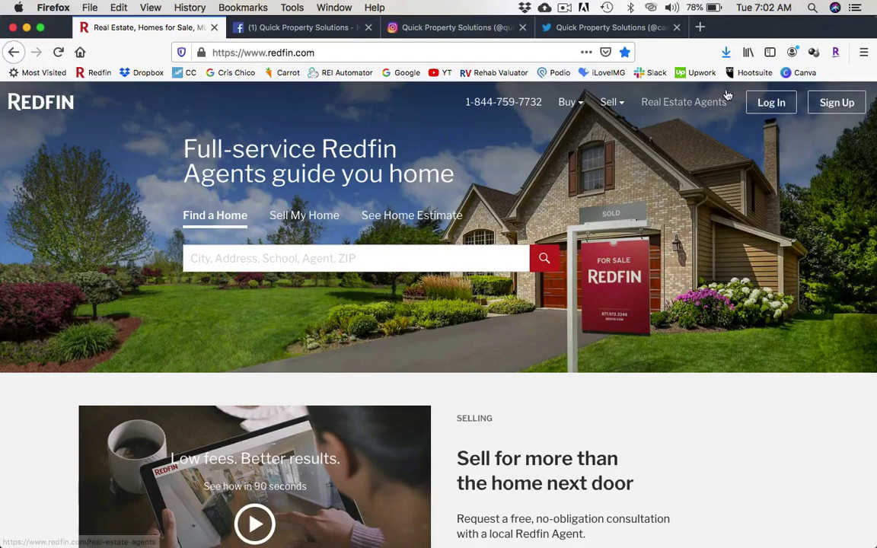
# Review the off-market deals sign-up form on quickpropertysolutions.co, then view the company's Facebook page.
pyautogui.click(699, 27)
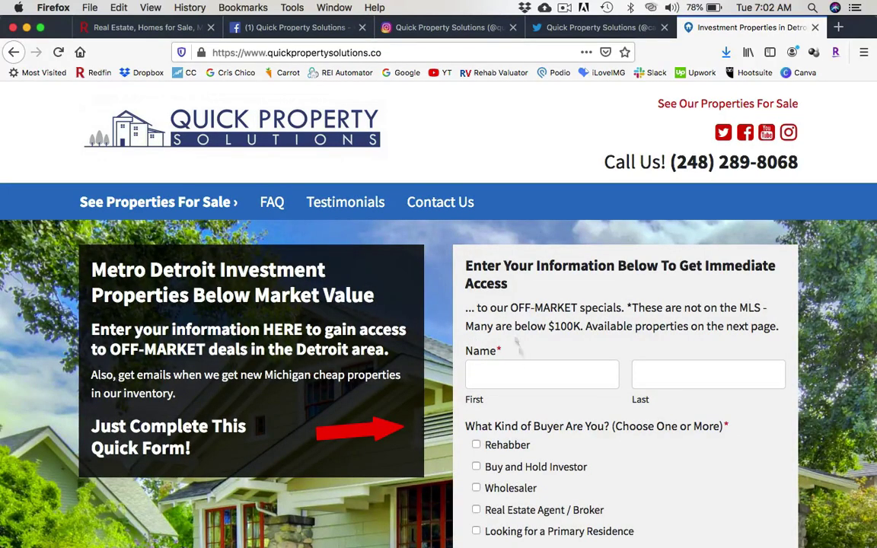
pyautogui.click(560, 367)
pyautogui.click(657, 365)
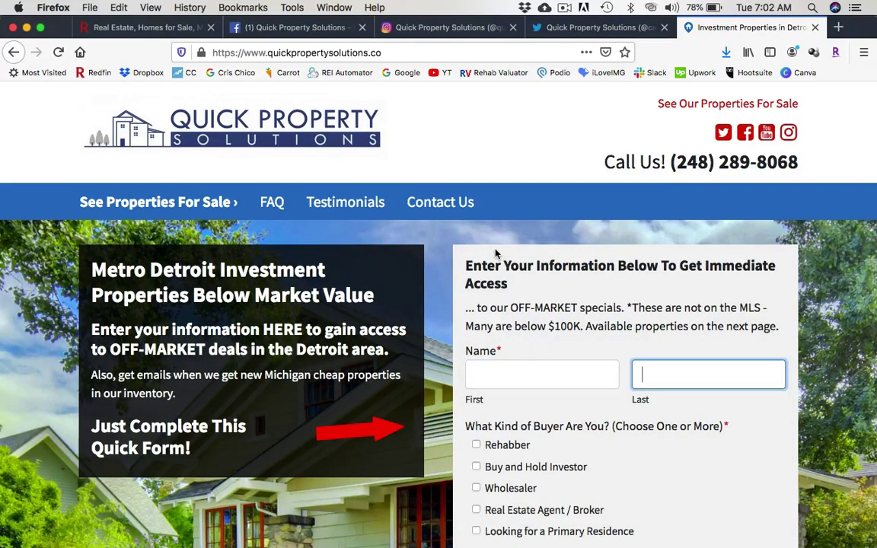
pyautogui.scroll(-5, 495, 254)
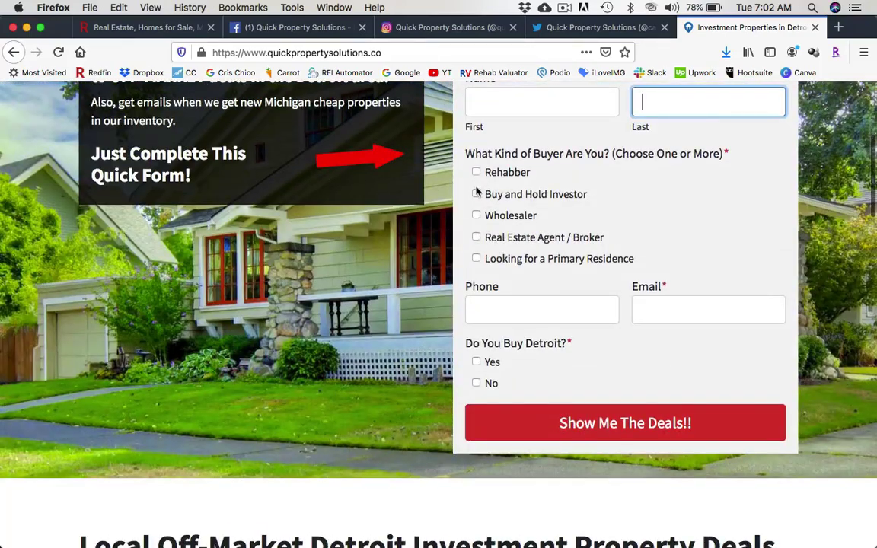
pyautogui.scroll(5, 407, 320)
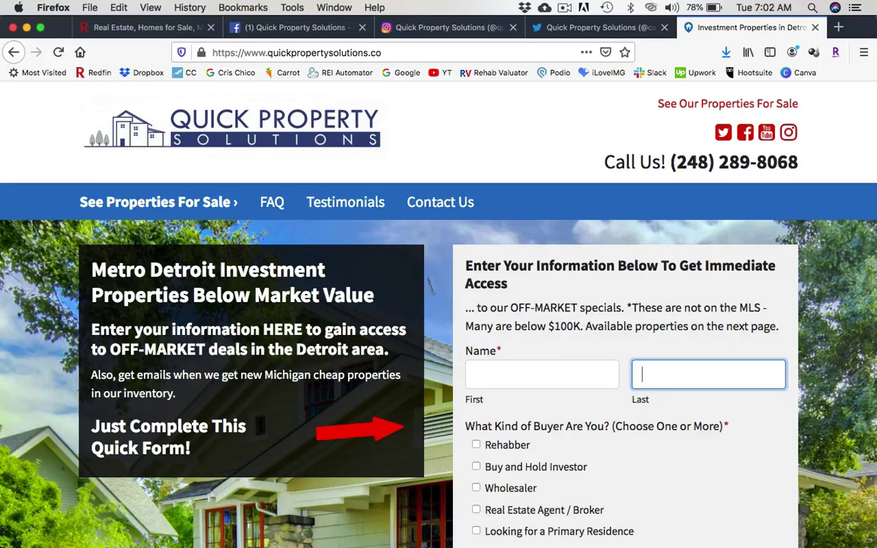
pyautogui.click(293, 28)
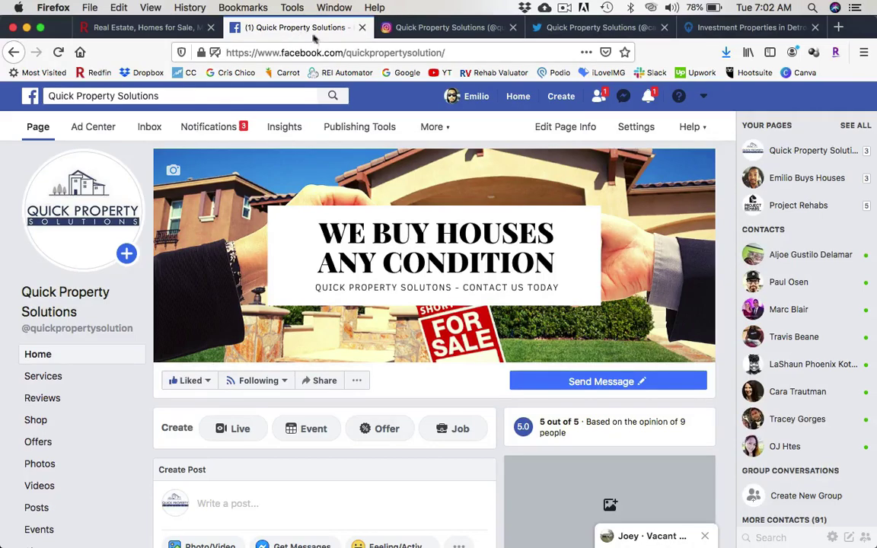
# View Quick Property Solutions' Instagram and Twitter profiles, then return to Redfin.
pyautogui.click(433, 26)
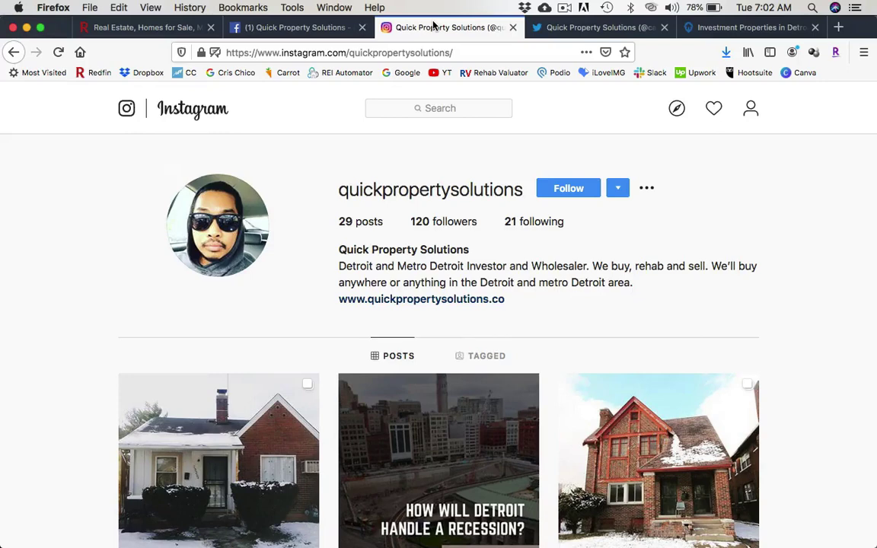
pyautogui.click(597, 28)
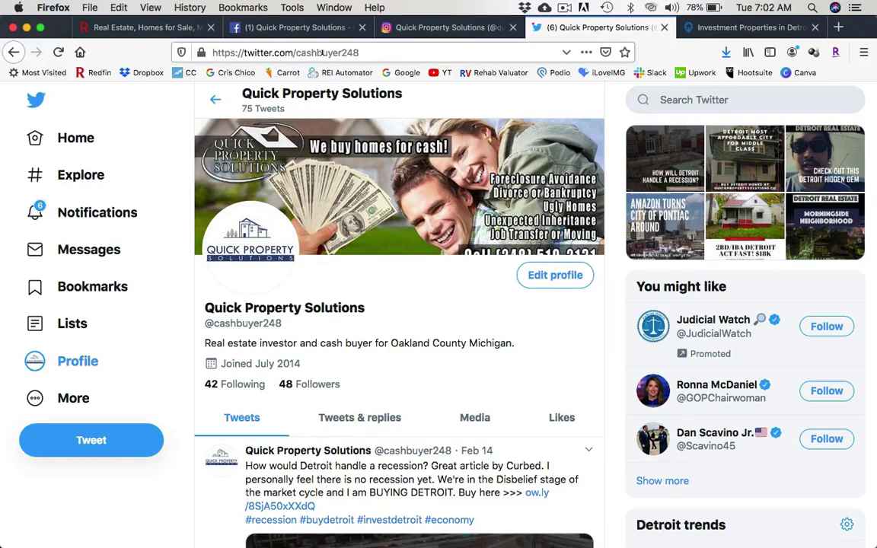
pyautogui.click(128, 26)
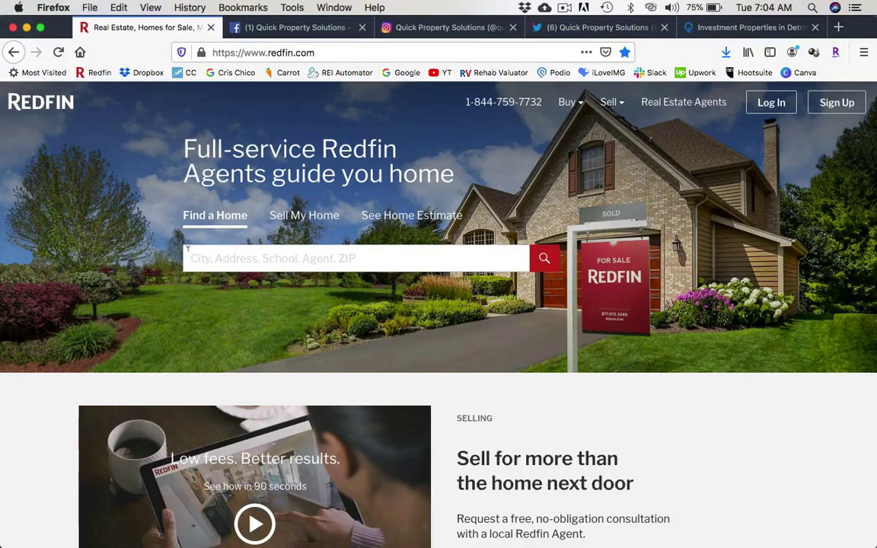
# Search Redfin for ZIP code 48224, correcting the mistyped 48221.
pyautogui.click(201, 256)
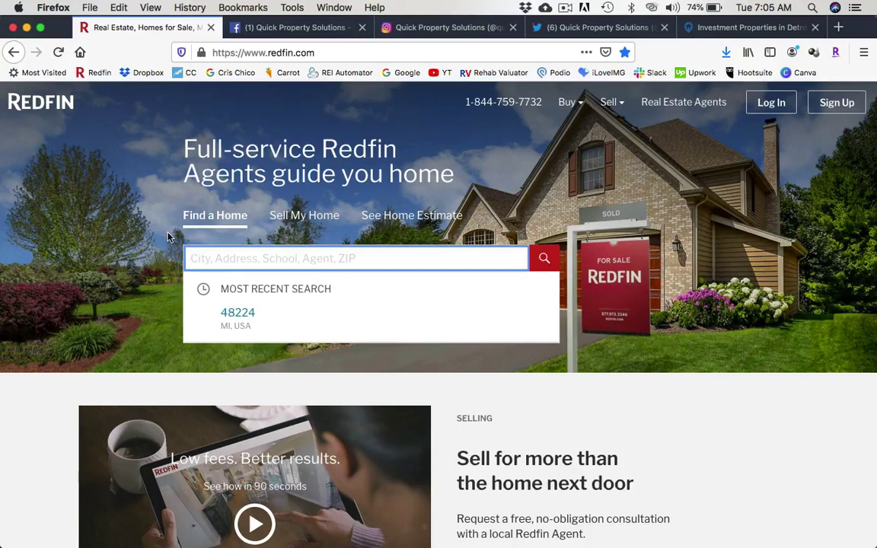
pyautogui.write('48')
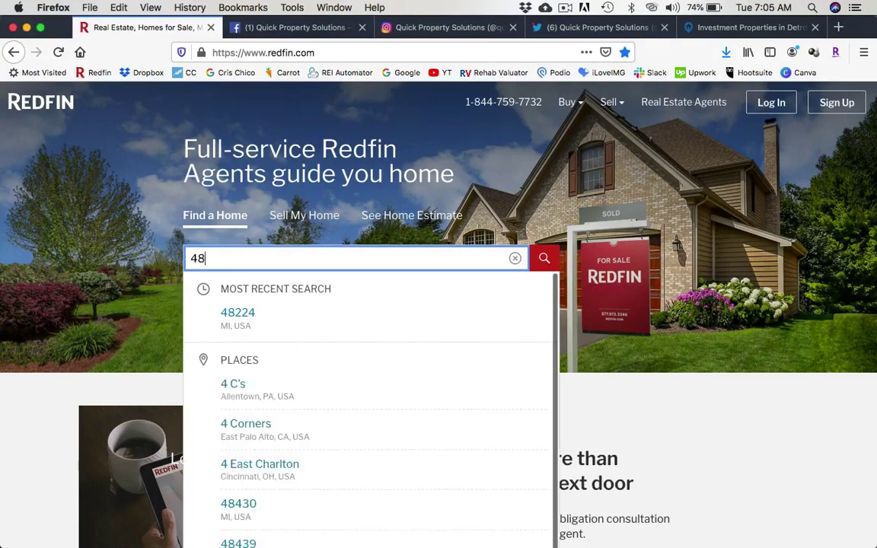
pyautogui.write('221')
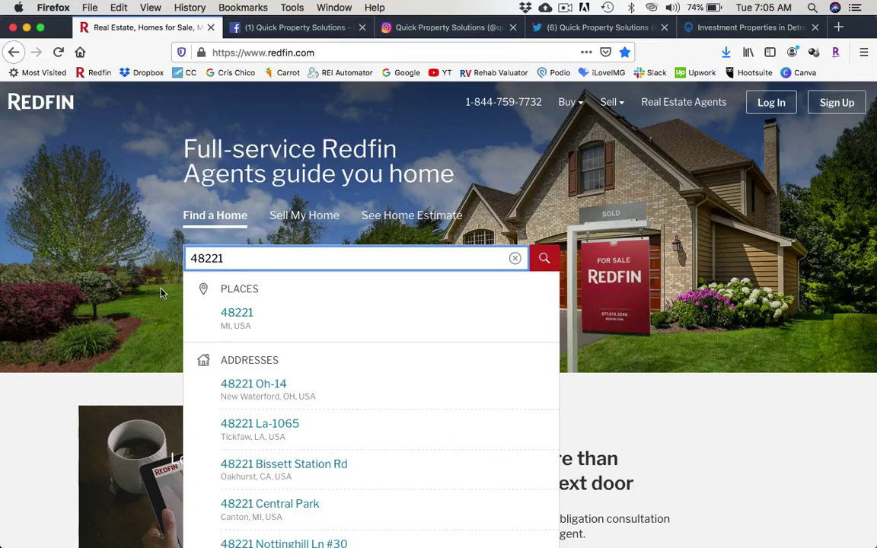
pyautogui.press('BackSpace')
pyautogui.write('4')
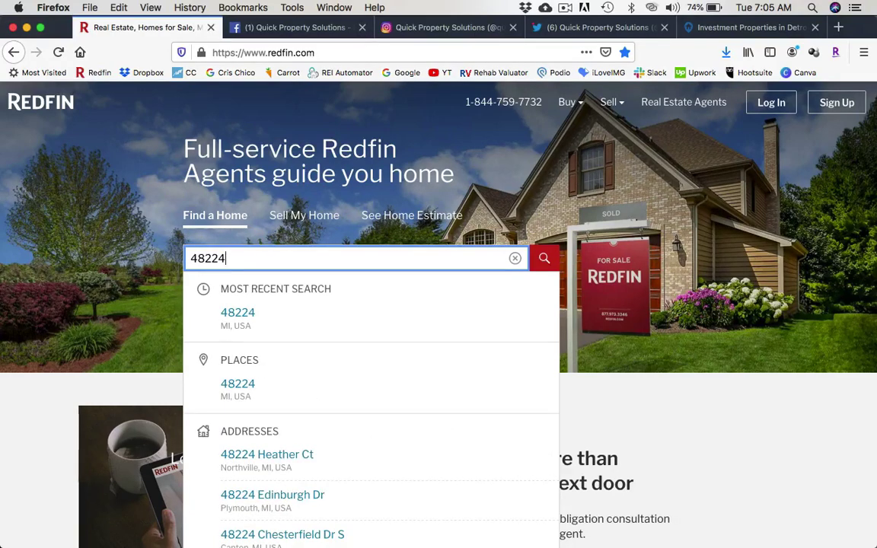
pyautogui.click(241, 318)
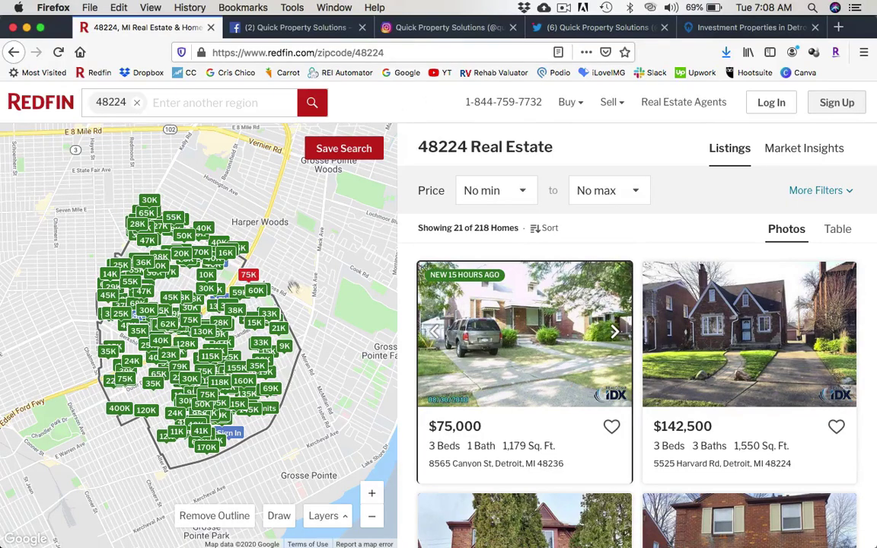
pyautogui.click(370, 515)
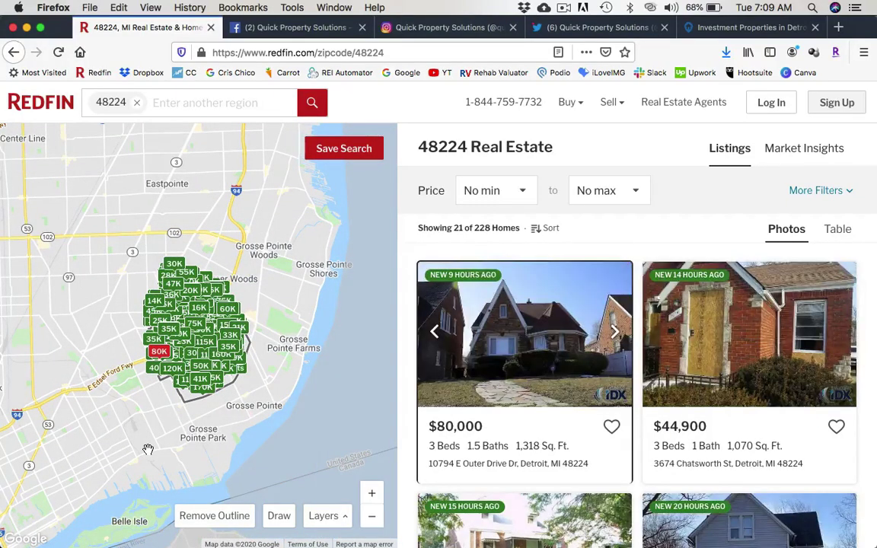
pyautogui.moveTo(171, 418); pyautogui.dragTo(244, 378)
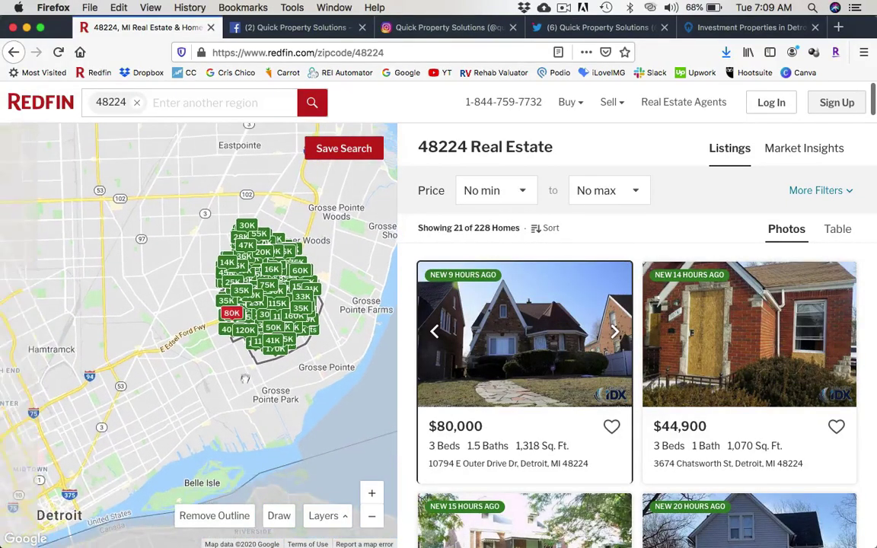
pyautogui.click(156, 94)
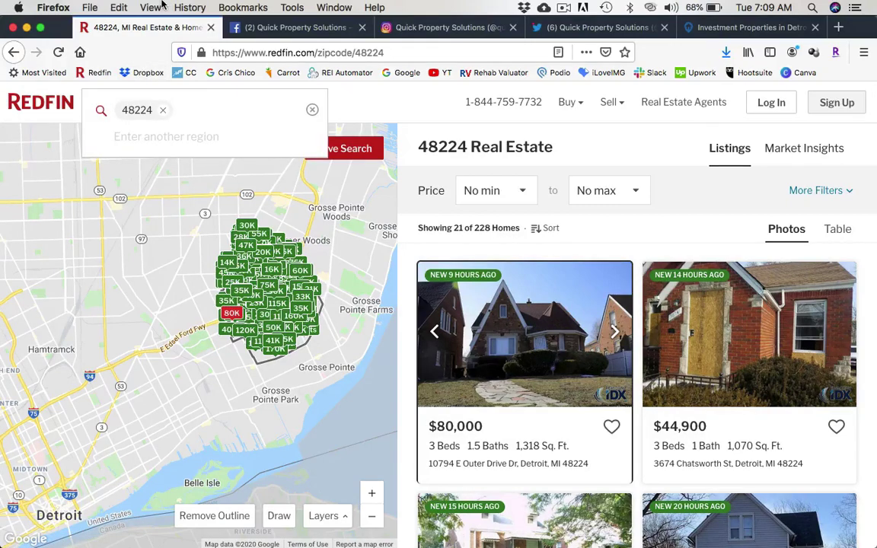
pyautogui.write('detroit')
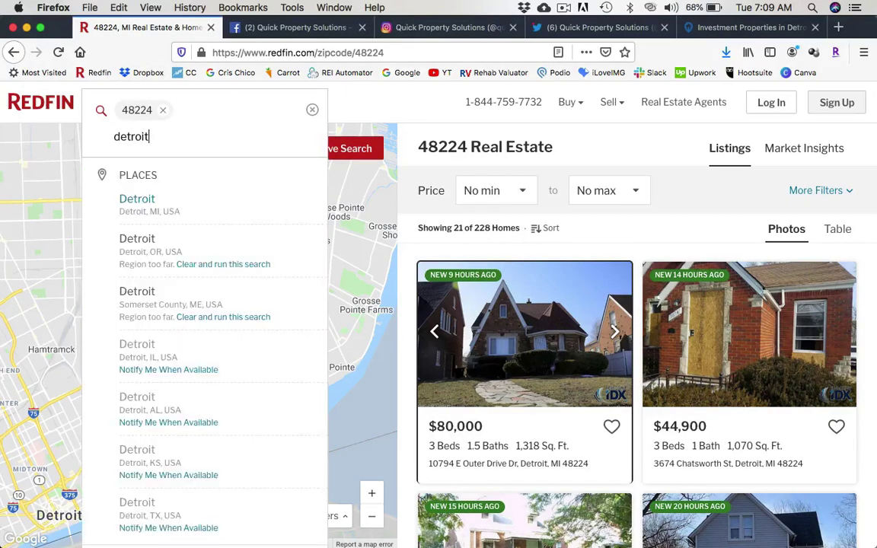
pyautogui.click(155, 197)
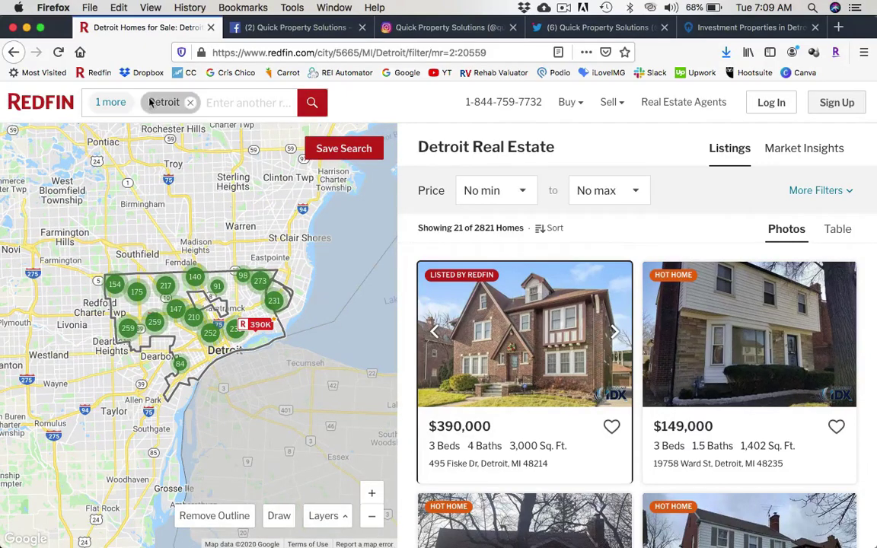
pyautogui.click(190, 102)
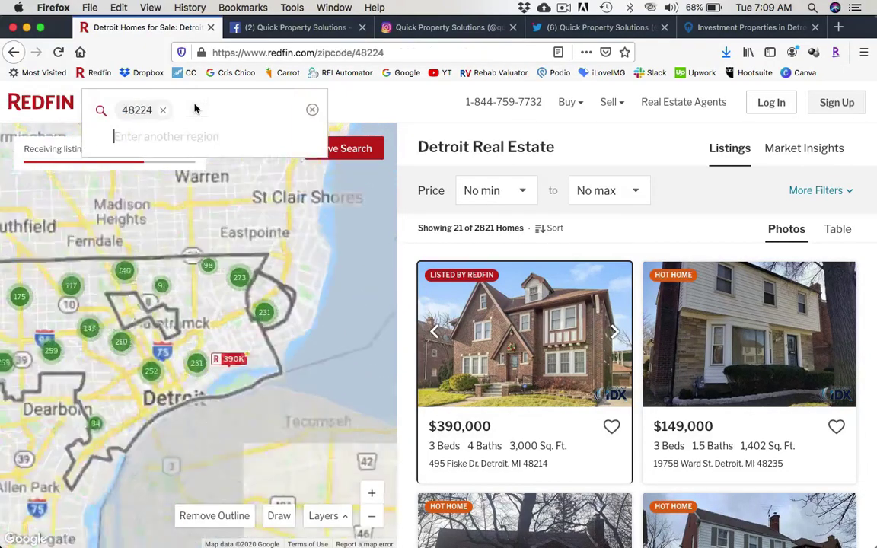
pyautogui.write('48221')
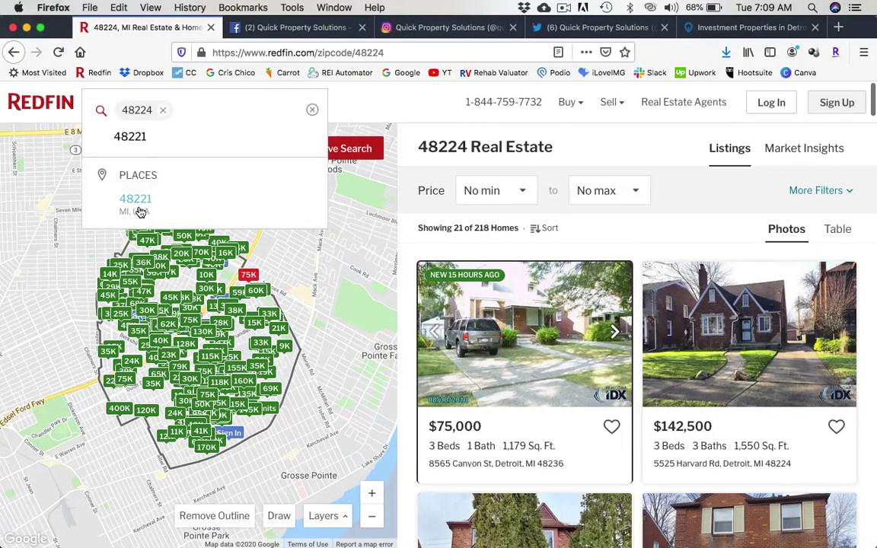
pyautogui.click(136, 204)
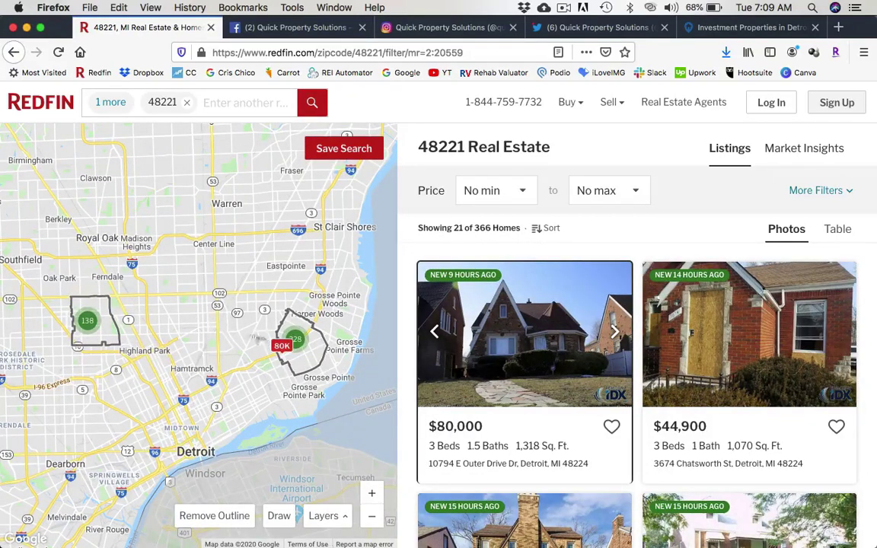
pyautogui.click(186, 102)
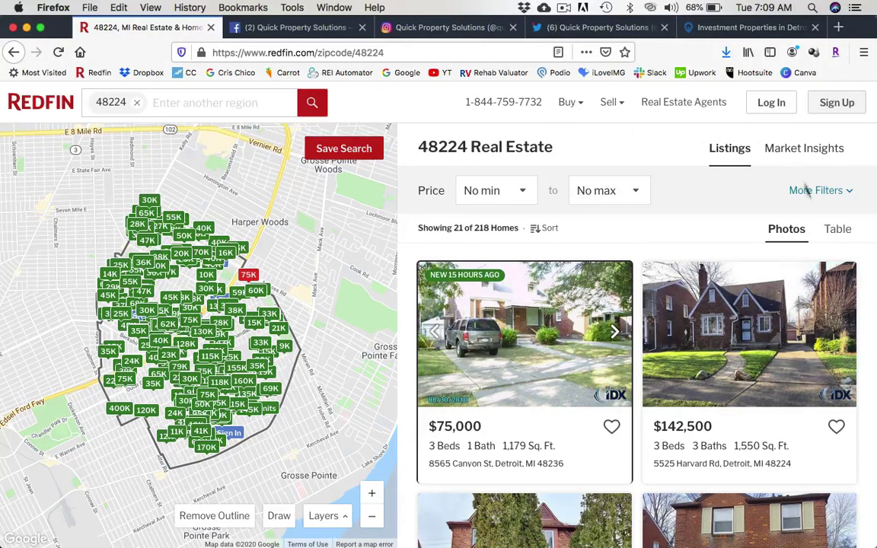
pyautogui.scroll(-2, 567, 332)
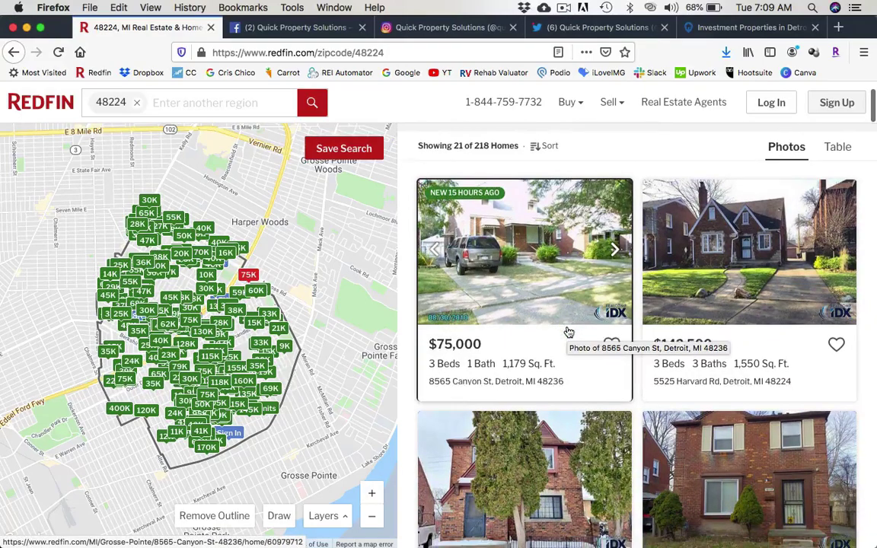
pyautogui.scroll(-10, 568, 331)
pyautogui.scroll(10, 567, 332)
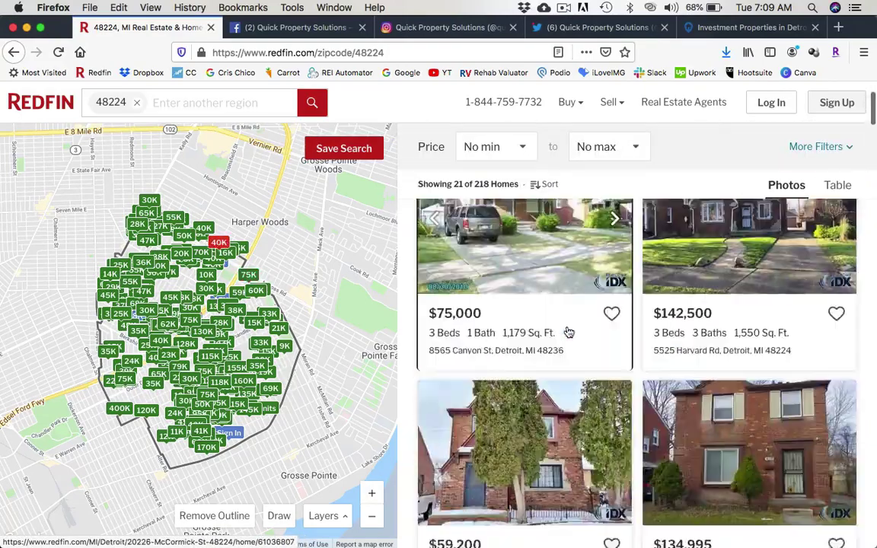
pyautogui.scroll(2, 567, 332)
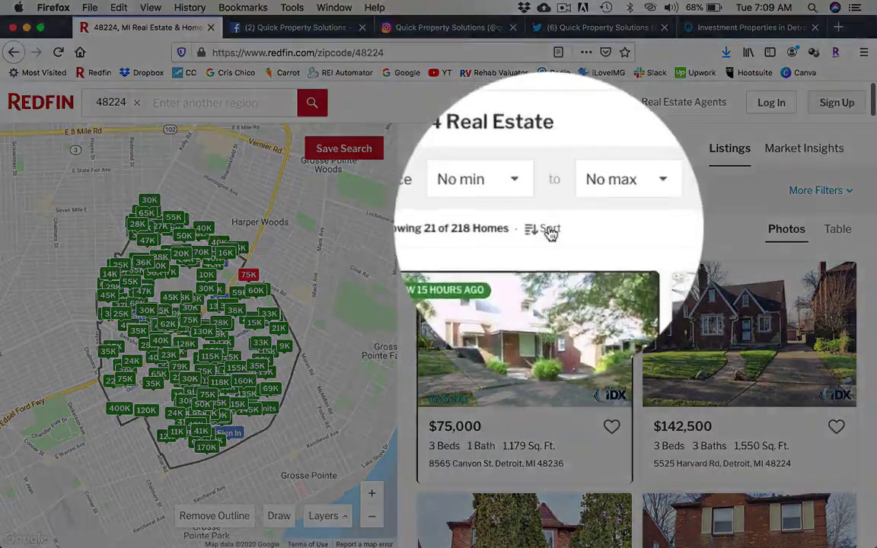
pyautogui.click(549, 228)
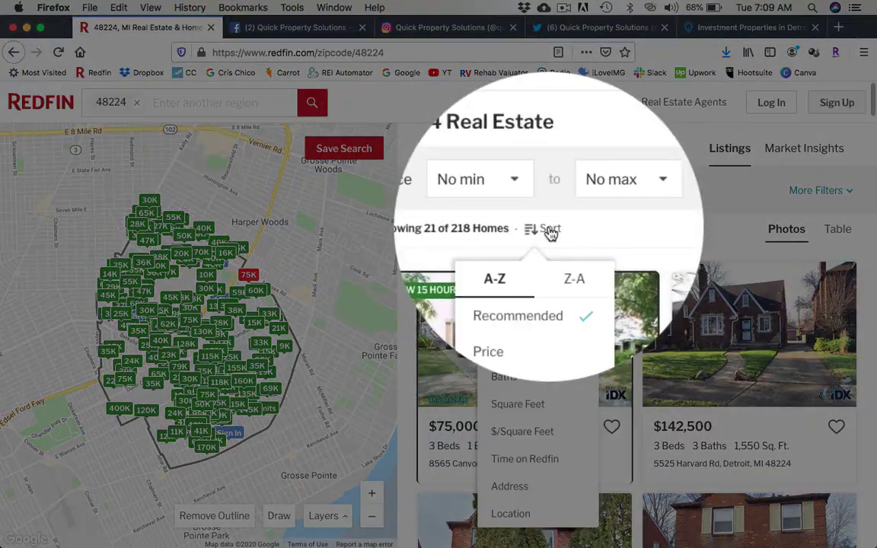
pyautogui.click(509, 332)
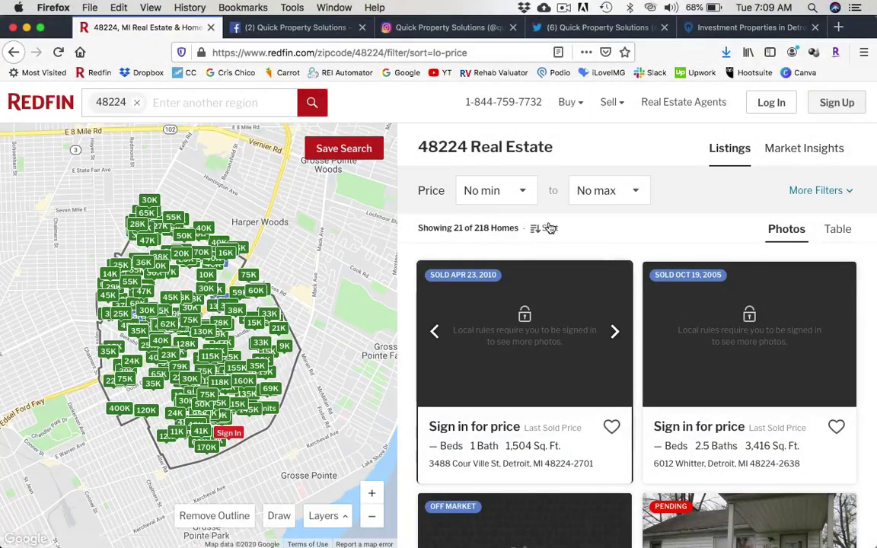
pyautogui.click(549, 228)
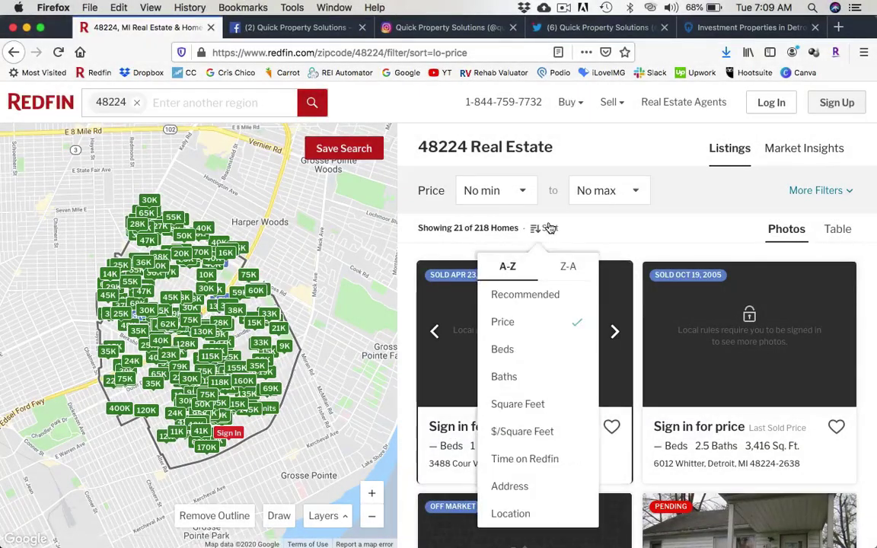
pyautogui.click(630, 236)
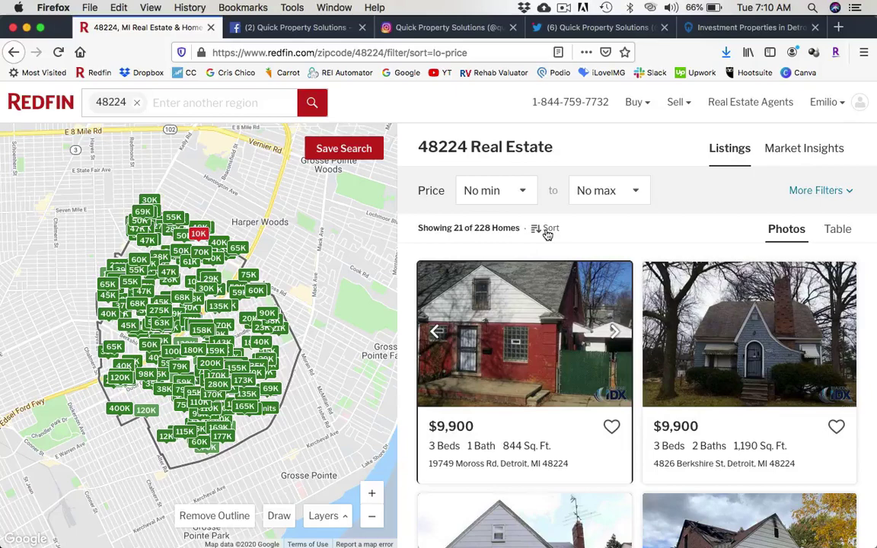
pyautogui.click(547, 232)
pyautogui.click(572, 266)
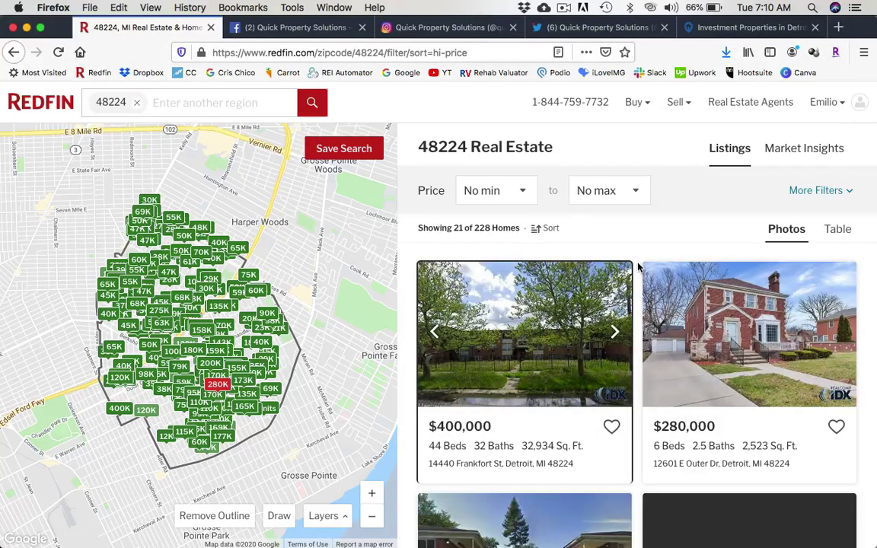
pyautogui.scroll(-2, 638, 267)
pyautogui.scroll(2, 638, 266)
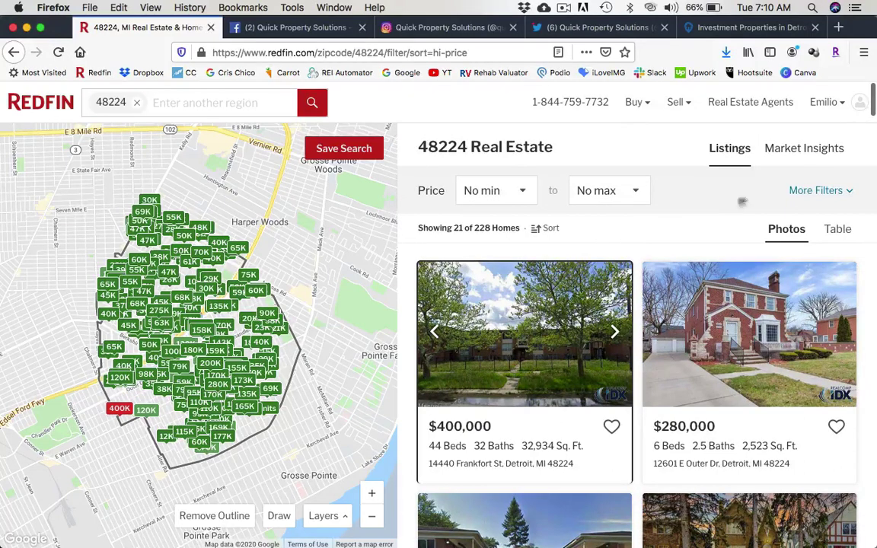
# In More Filters, include sold homes and exclude for-sale listings.
pyautogui.click(832, 194)
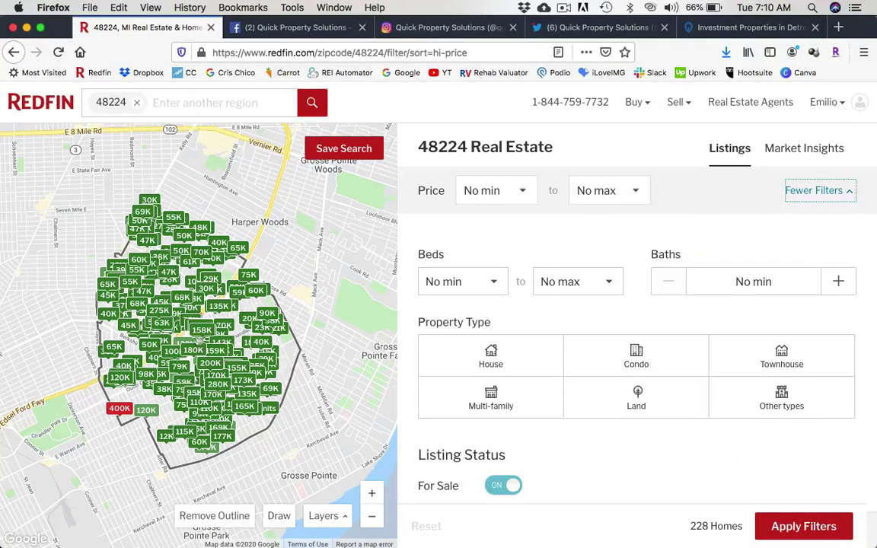
pyautogui.scroll(-8, 565, 470)
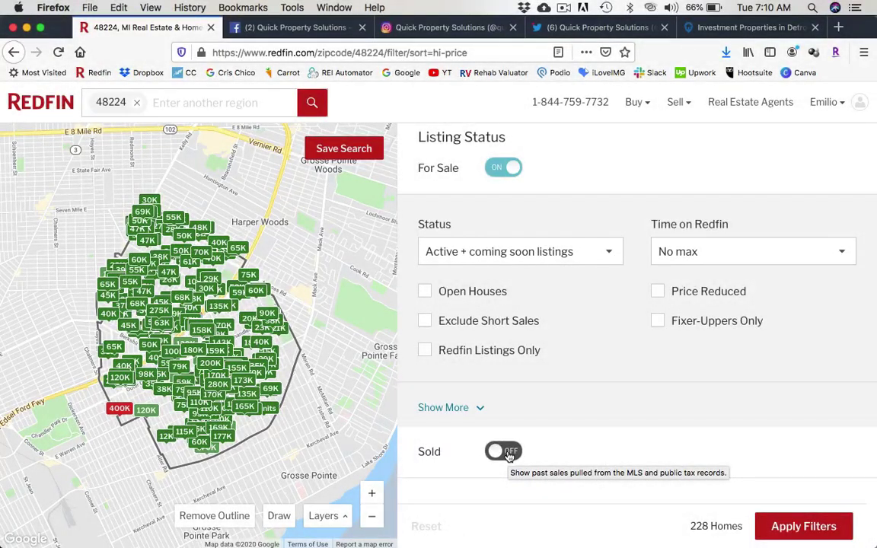
pyautogui.click(505, 452)
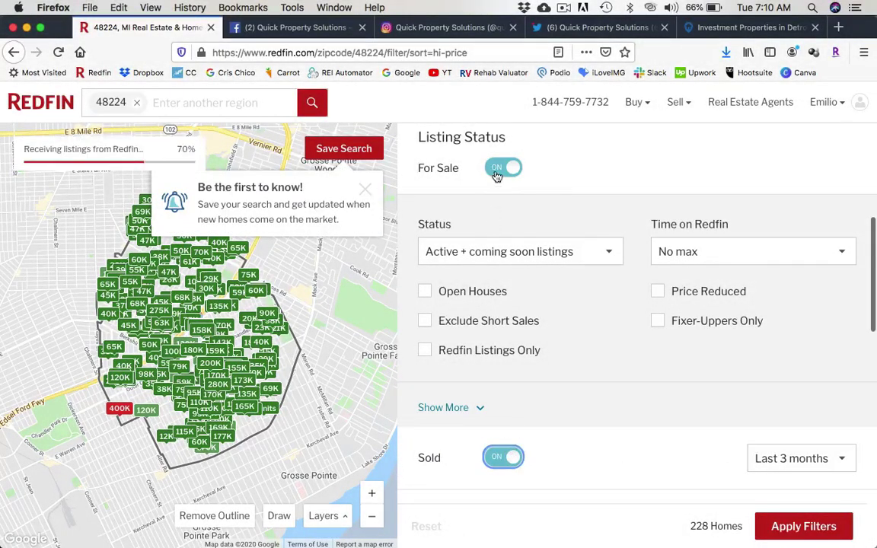
pyautogui.click(496, 170)
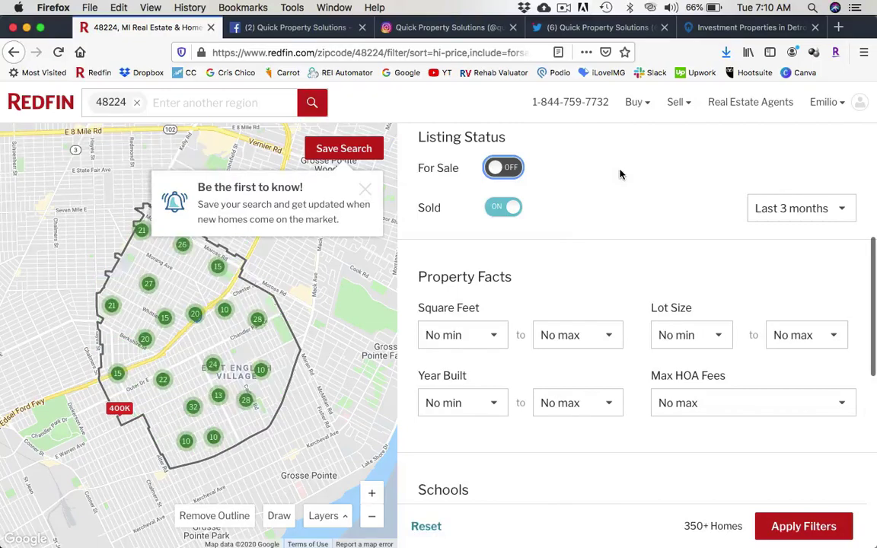
pyautogui.click(365, 192)
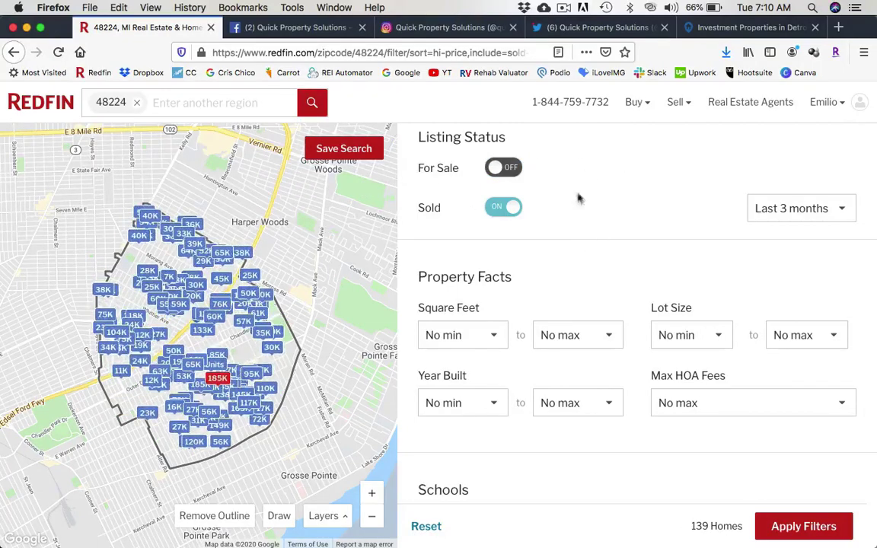
pyautogui.scroll(5, 609, 252)
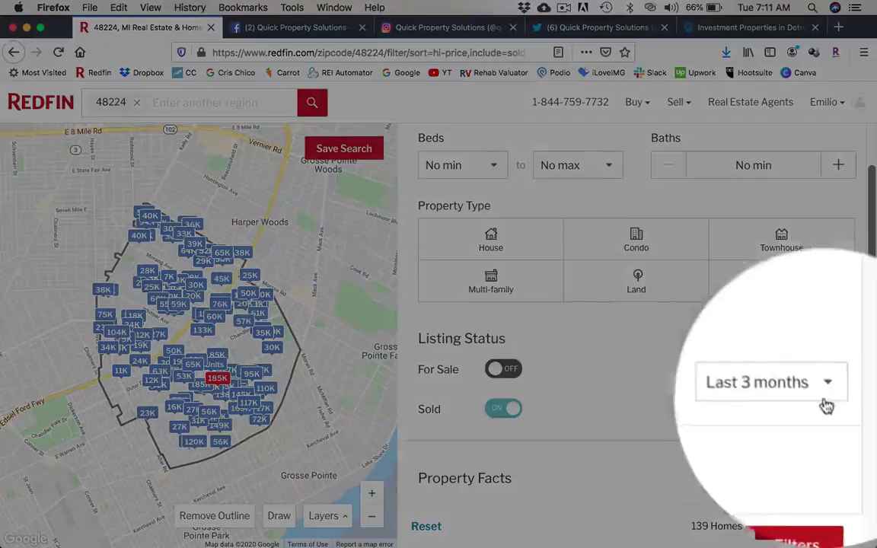
# Set the sold time range to the last 3 months.
pyautogui.click(799, 409)
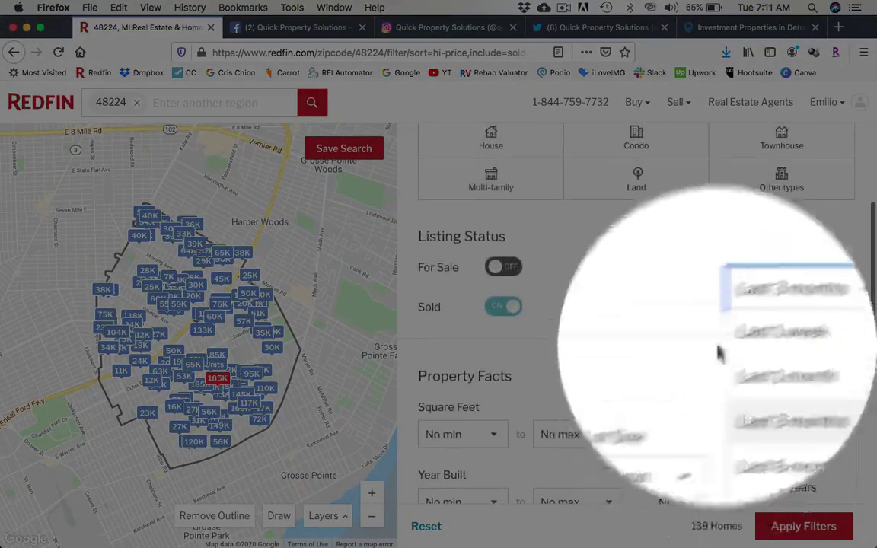
pyautogui.click(772, 342)
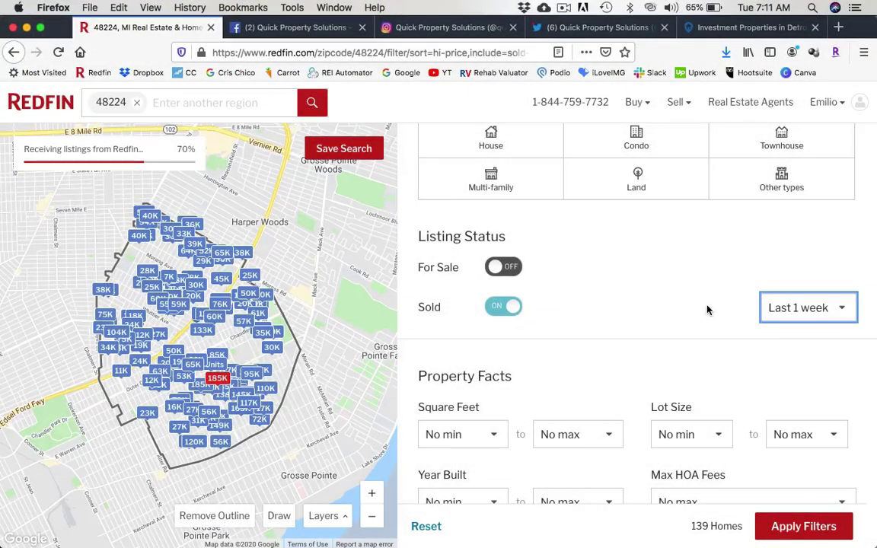
pyautogui.click(822, 317)
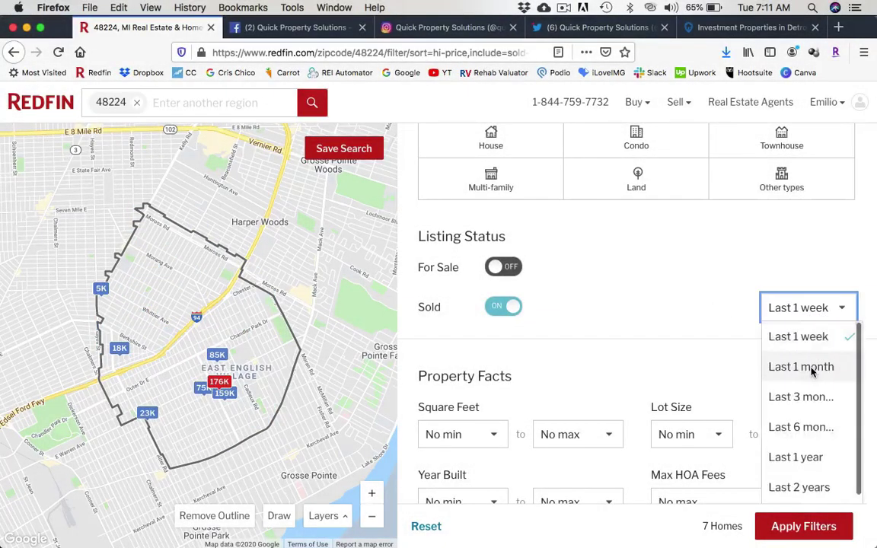
pyautogui.click(744, 366)
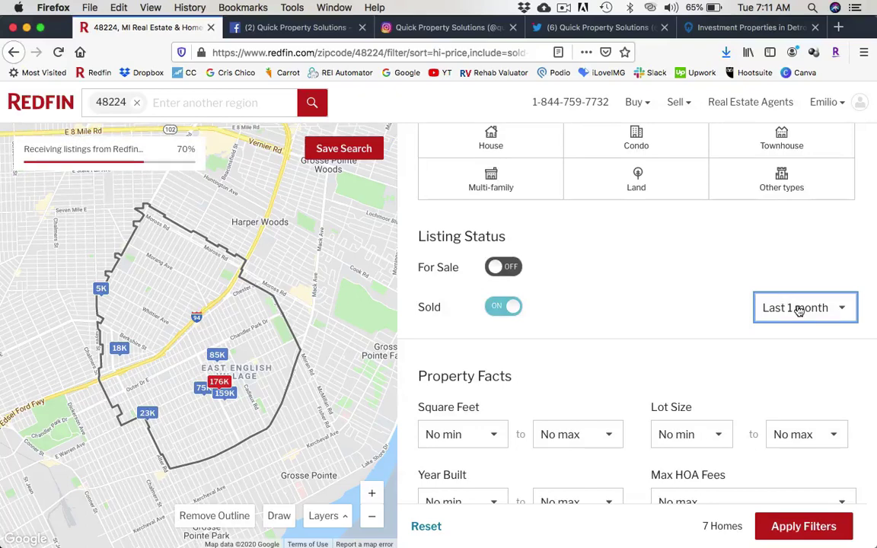
pyautogui.click(798, 308)
pyautogui.click(792, 396)
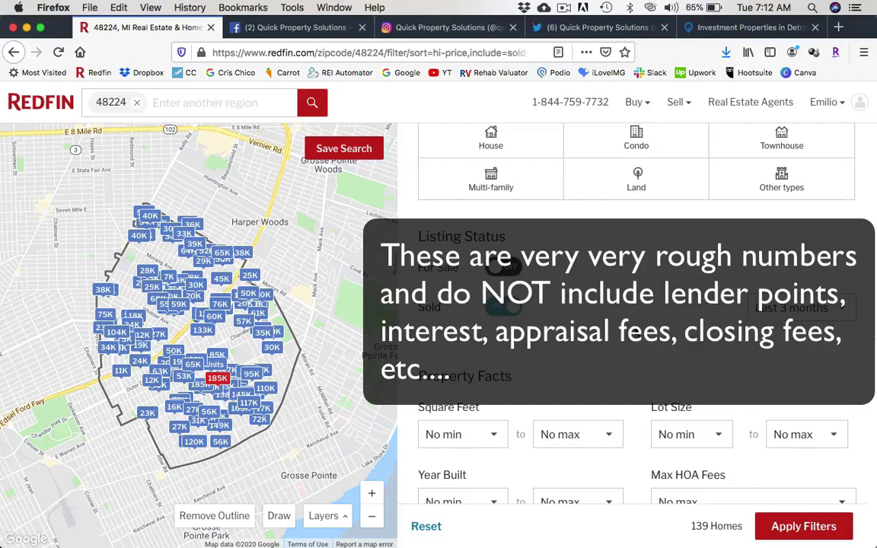
pyautogui.scroll(5, 637, 318)
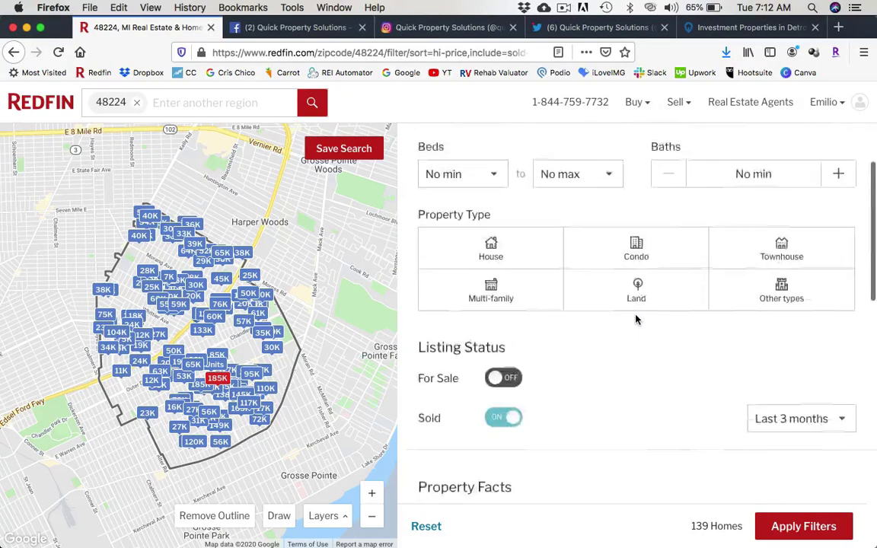
pyautogui.click(516, 196)
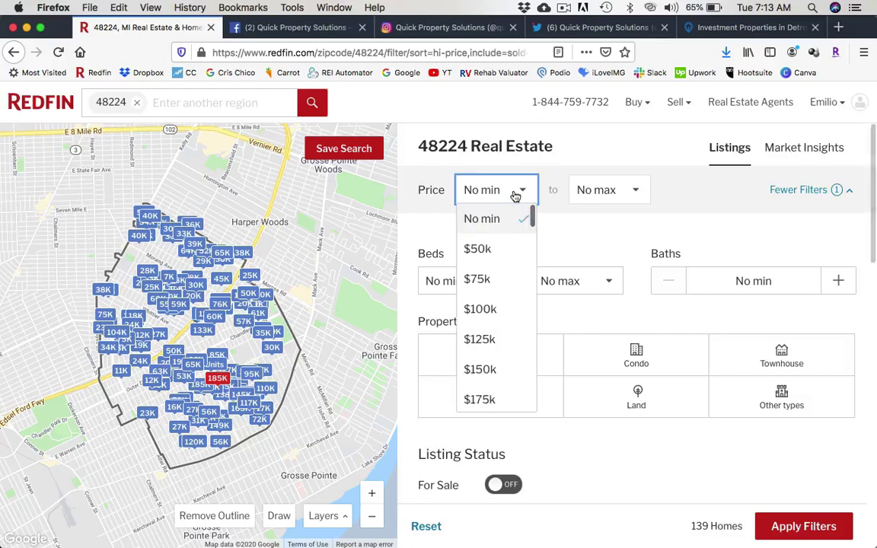
pyautogui.click(657, 467)
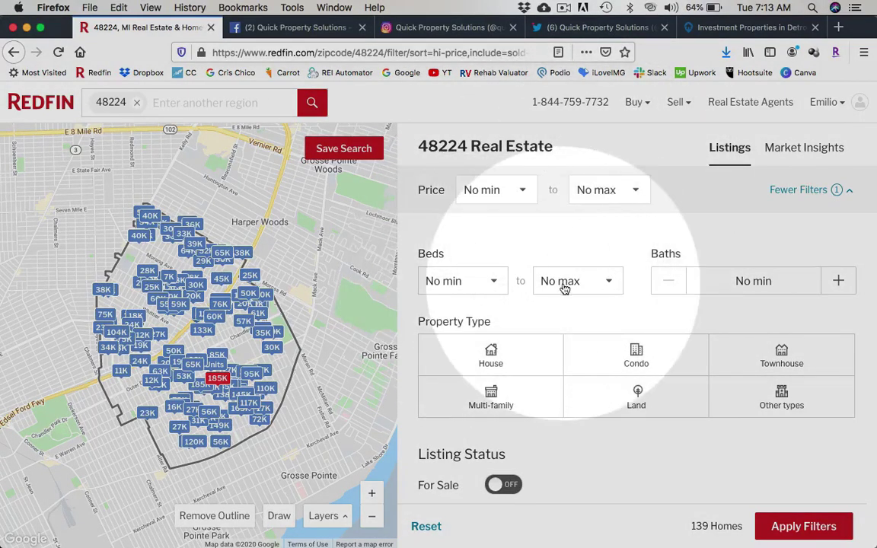
pyautogui.scroll(-3, 548, 288)
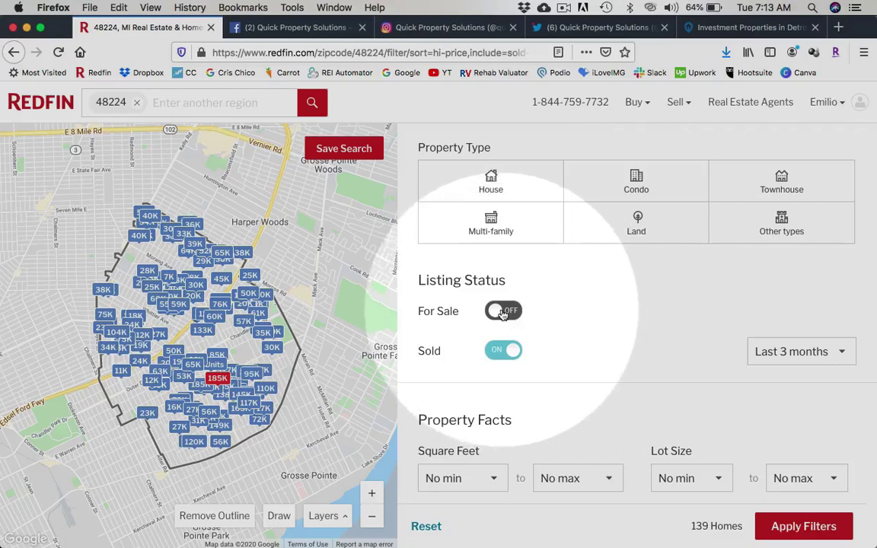
pyautogui.scroll(-2, 581, 348)
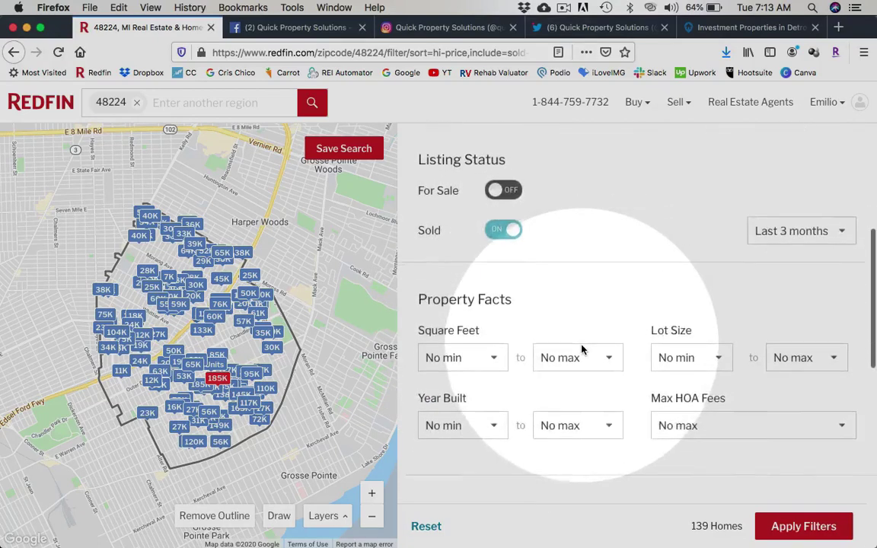
pyautogui.scroll(-2, 581, 349)
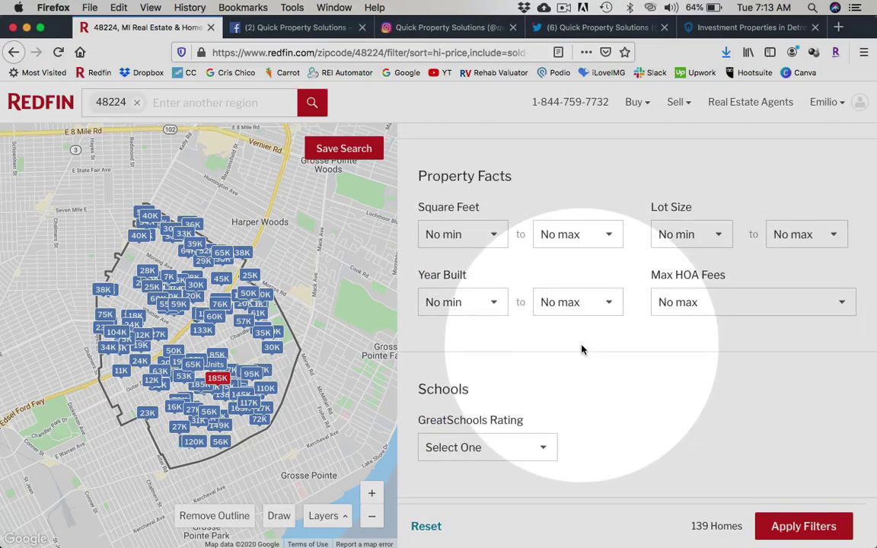
pyautogui.scroll(-6, 583, 386)
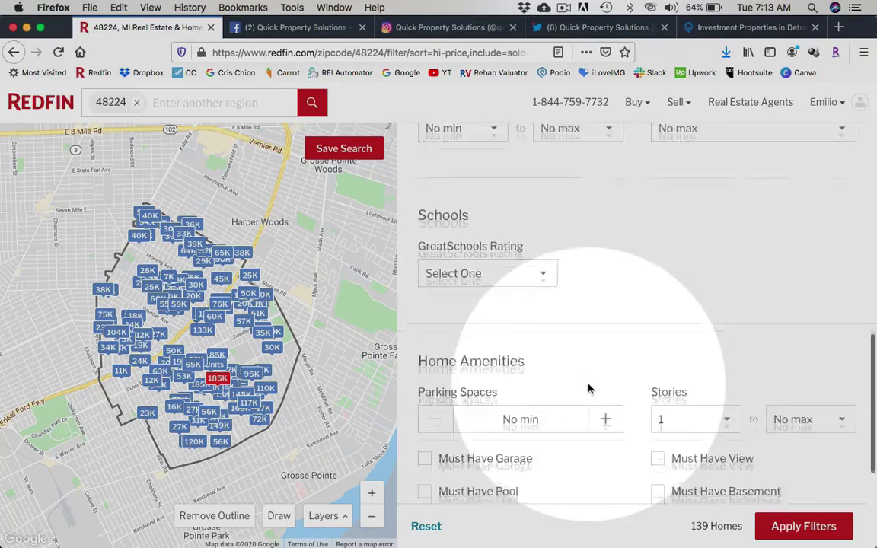
pyautogui.scroll(15, 591, 394)
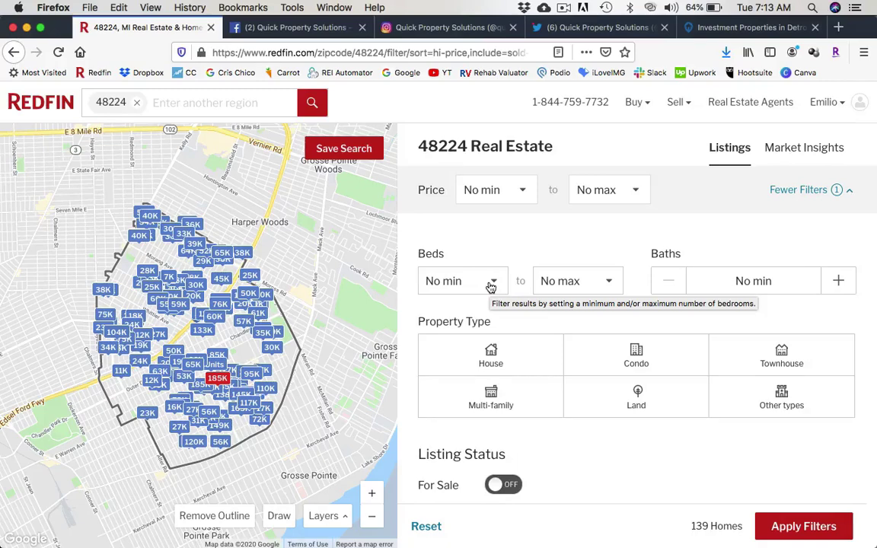
# Require 3 to 5 bedrooms and the House property type.
pyautogui.click(491, 284)
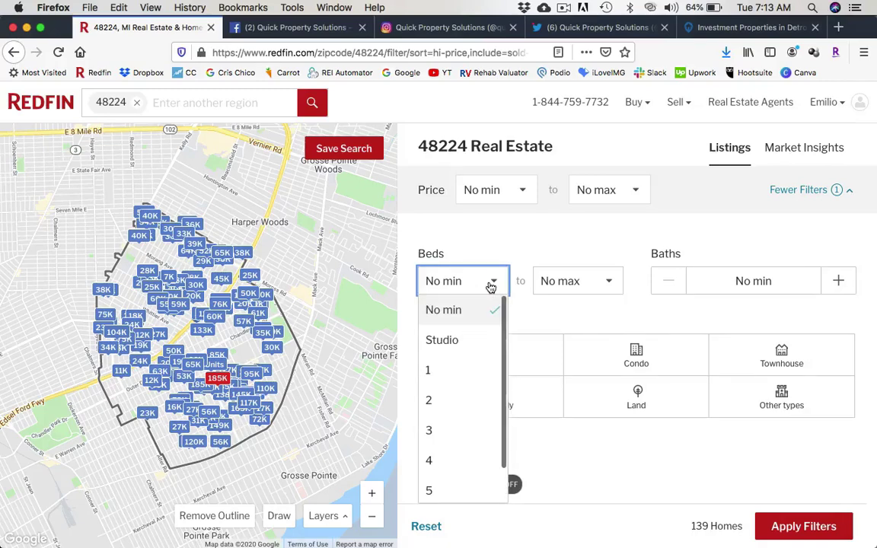
pyautogui.click(437, 432)
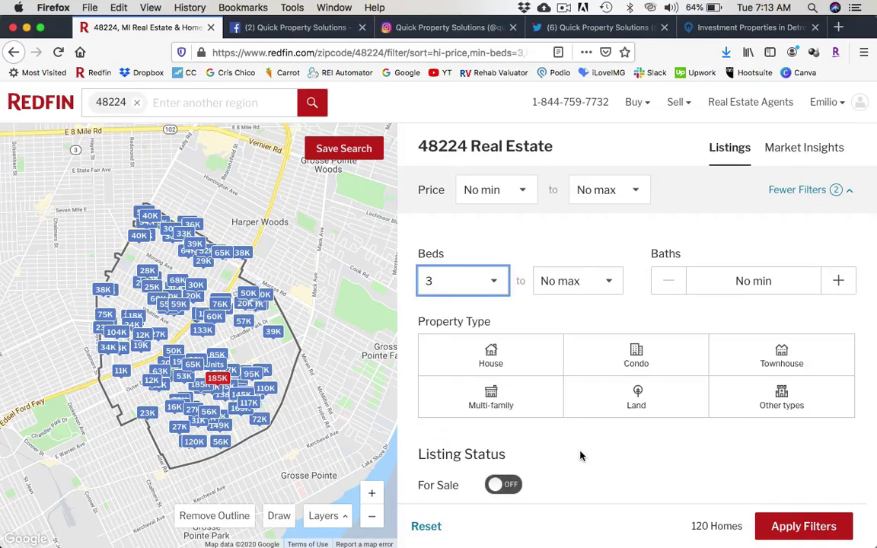
pyautogui.click(603, 284)
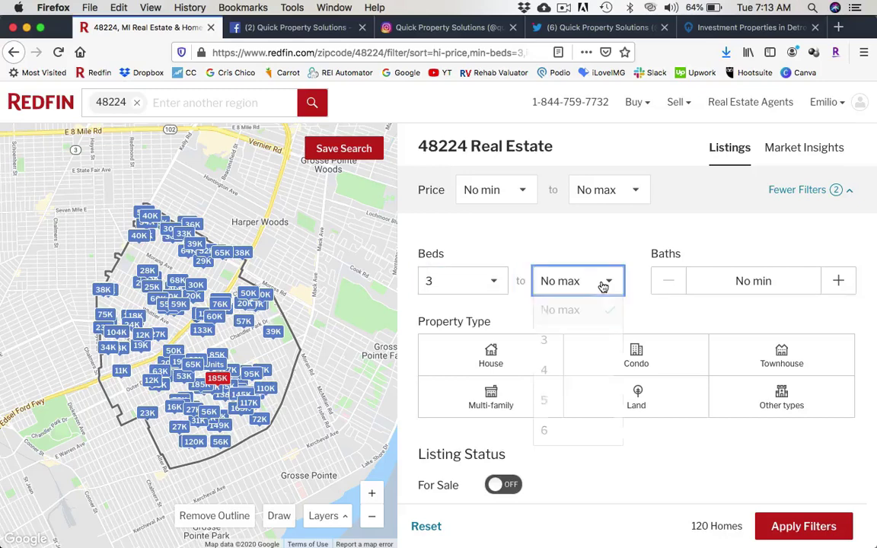
pyautogui.click(512, 245)
pyautogui.click(609, 283)
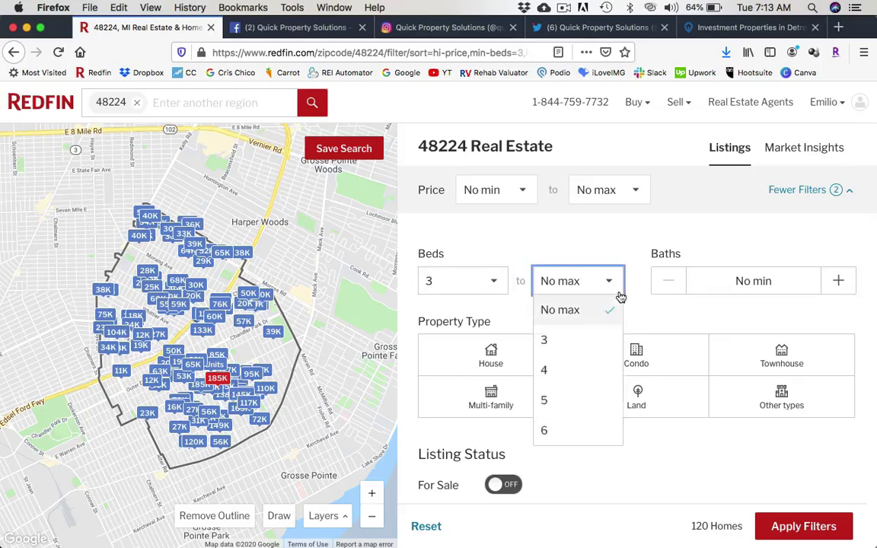
pyautogui.click(545, 401)
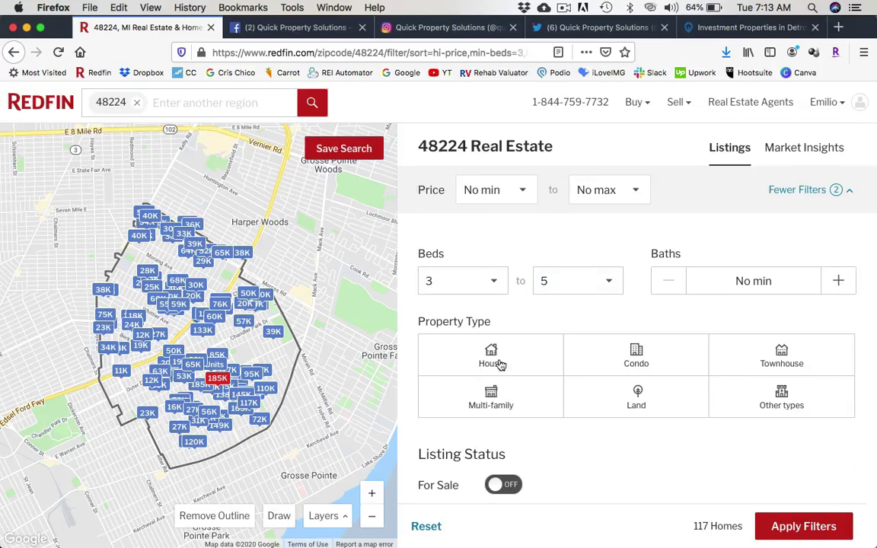
pyautogui.click(486, 355)
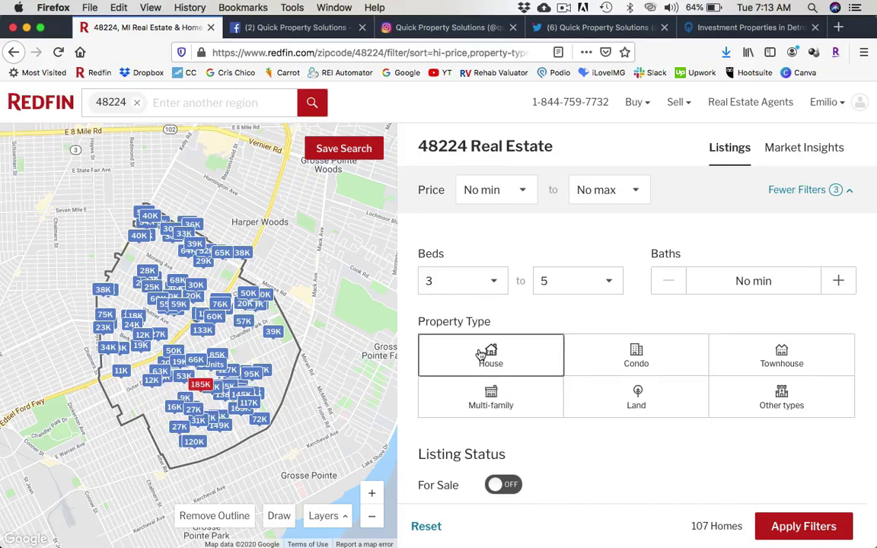
pyautogui.click(525, 196)
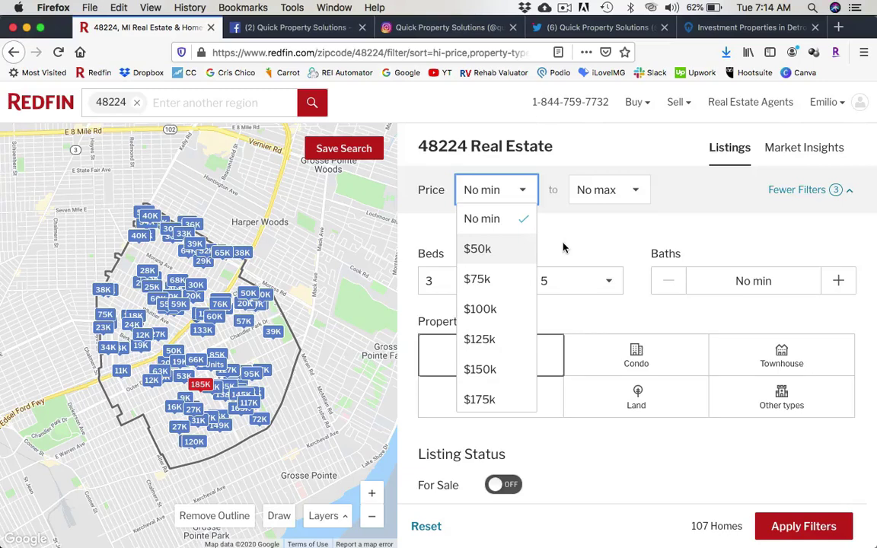
# Set the minimum price to $75k with no maximum and recentre the map on 48224.
pyautogui.click(471, 251)
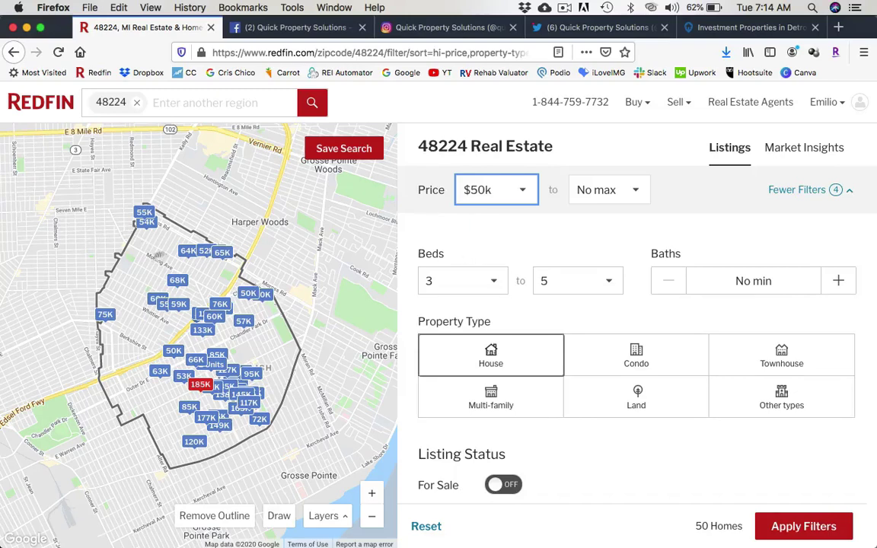
pyautogui.click(498, 232)
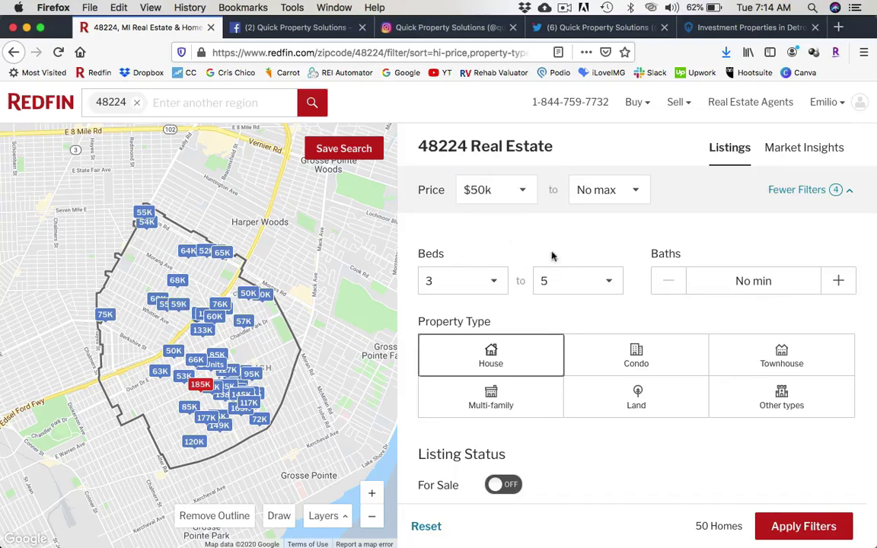
pyautogui.click(527, 200)
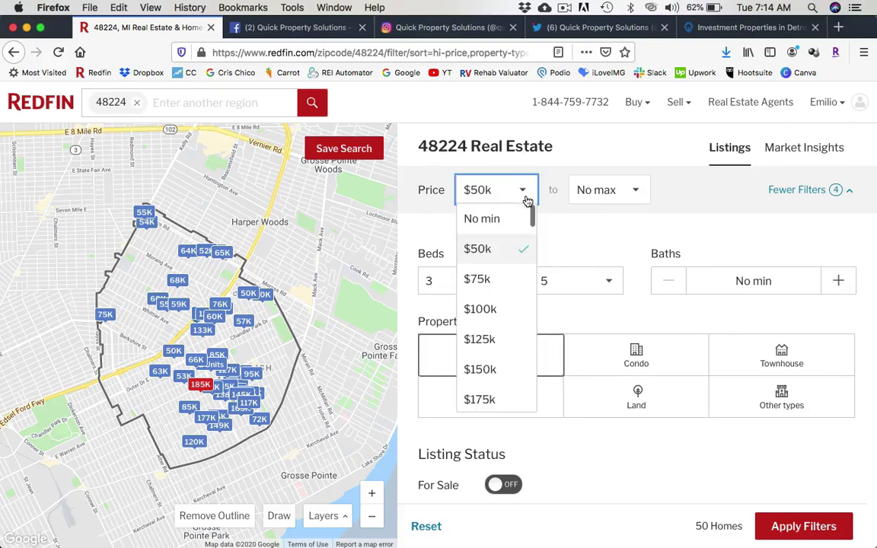
pyautogui.click(491, 277)
pyautogui.click(551, 231)
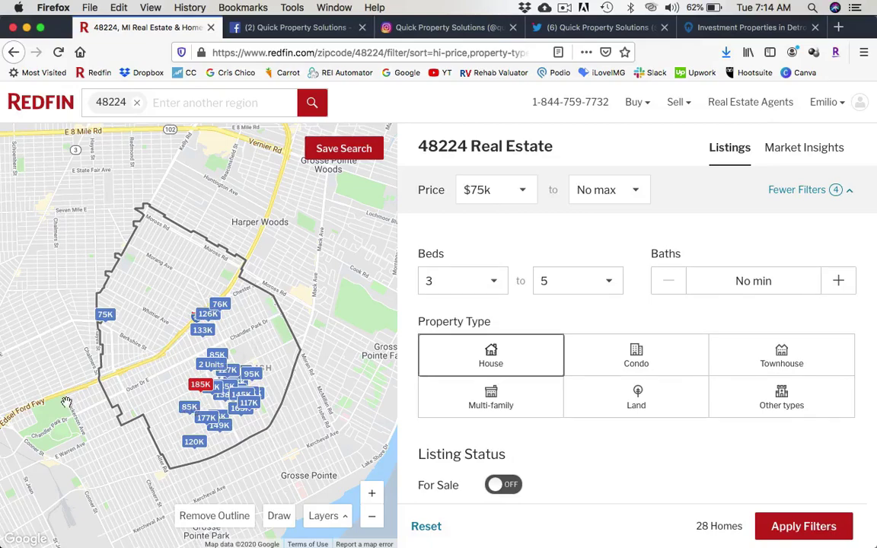
pyautogui.moveTo(60, 360); pyautogui.dragTo(80, 335)
pyautogui.moveTo(14, 392); pyautogui.dragTo(76, 359)
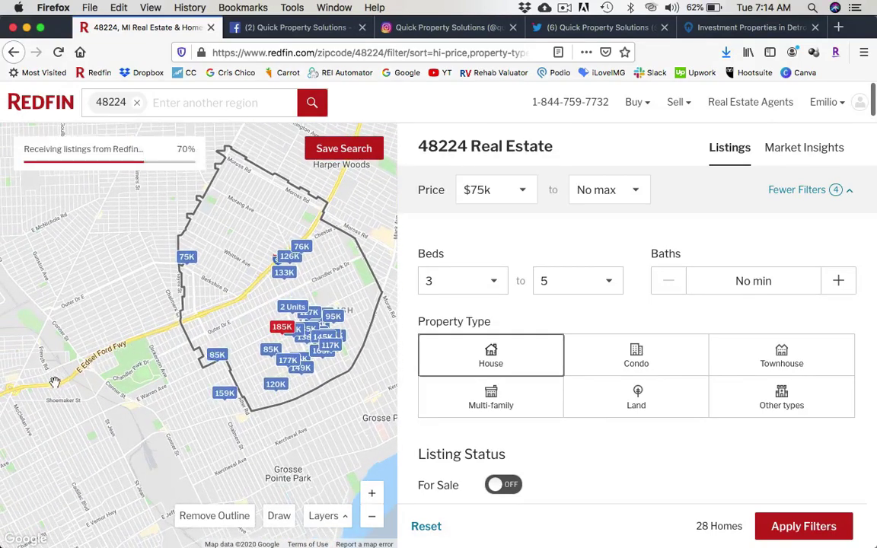
pyautogui.moveTo(169, 280); pyautogui.dragTo(125, 368)
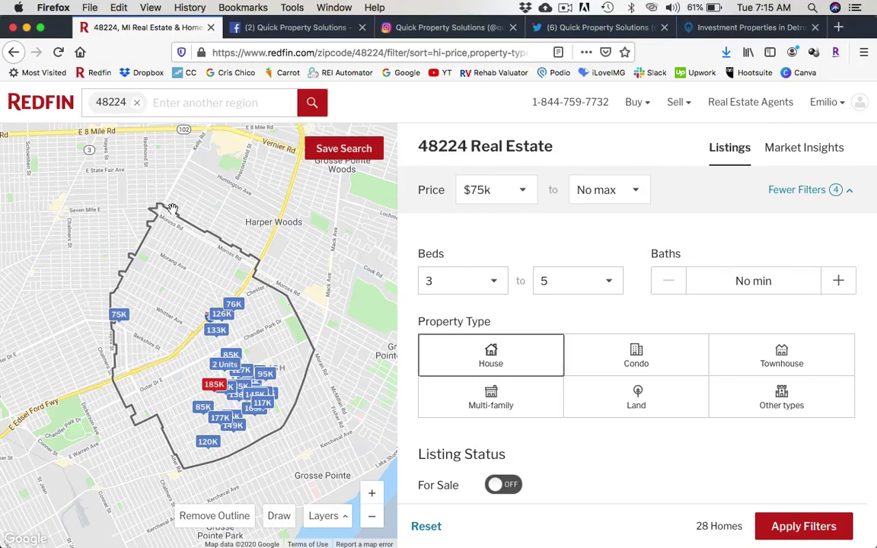
# Raise the minimum price to $100k, leaving 20 matching homes.
pyautogui.click(516, 192)
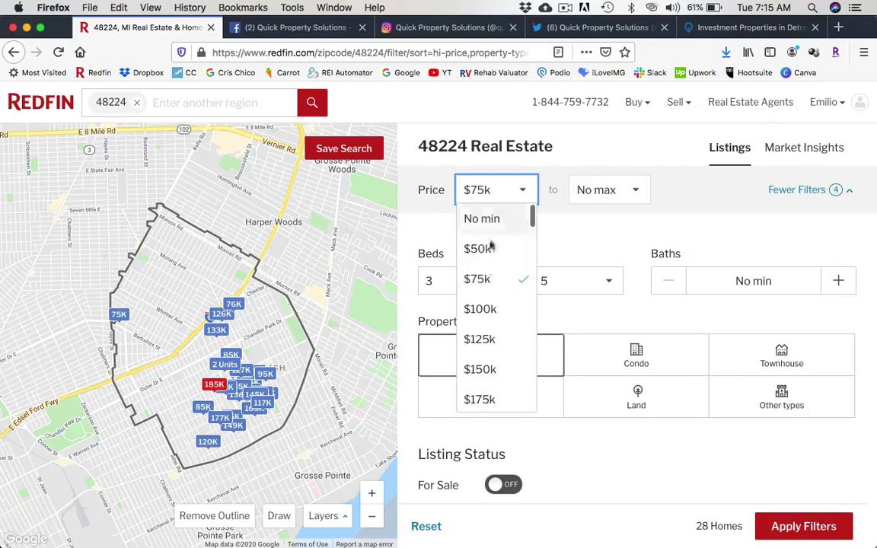
pyautogui.click(483, 309)
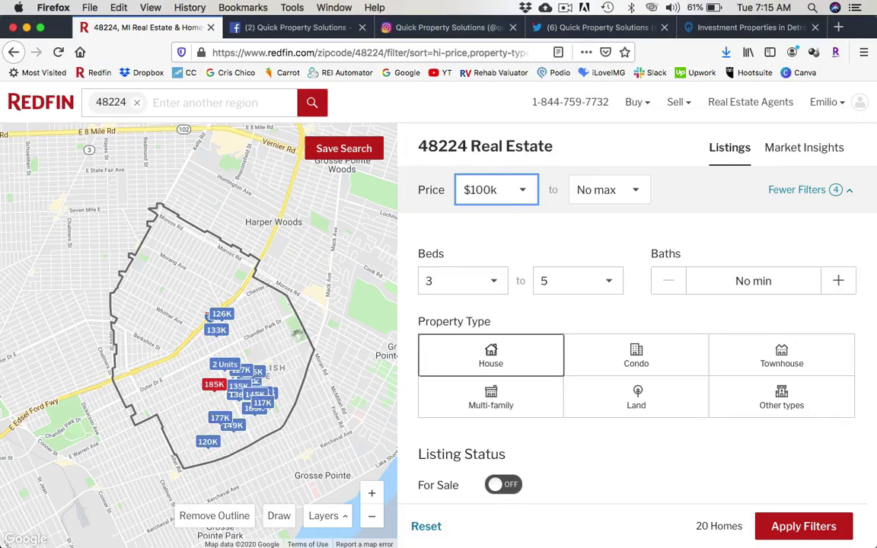
pyautogui.click(524, 191)
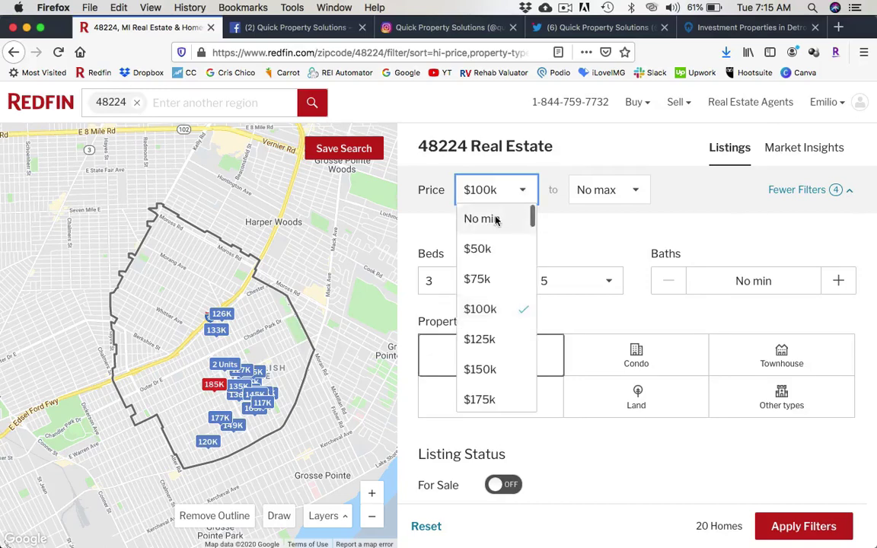
pyautogui.click(495, 220)
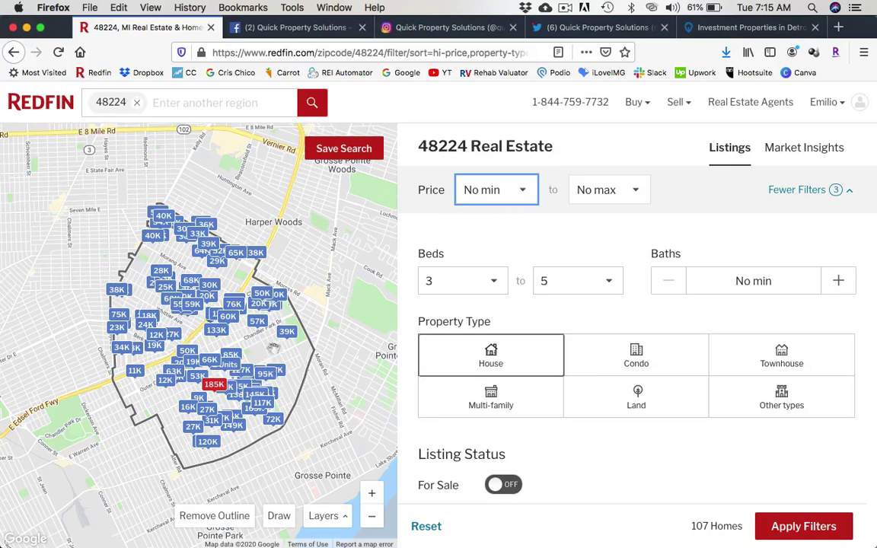
pyautogui.click(524, 191)
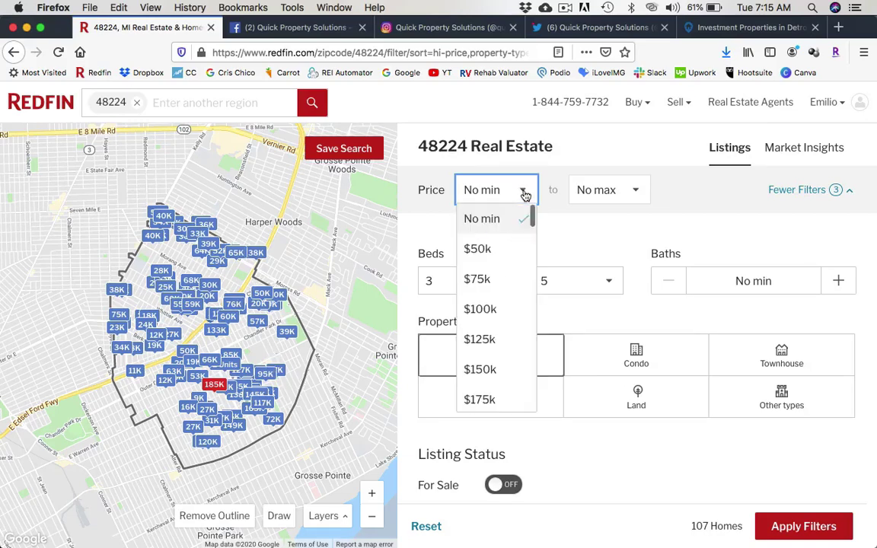
pyautogui.click(488, 310)
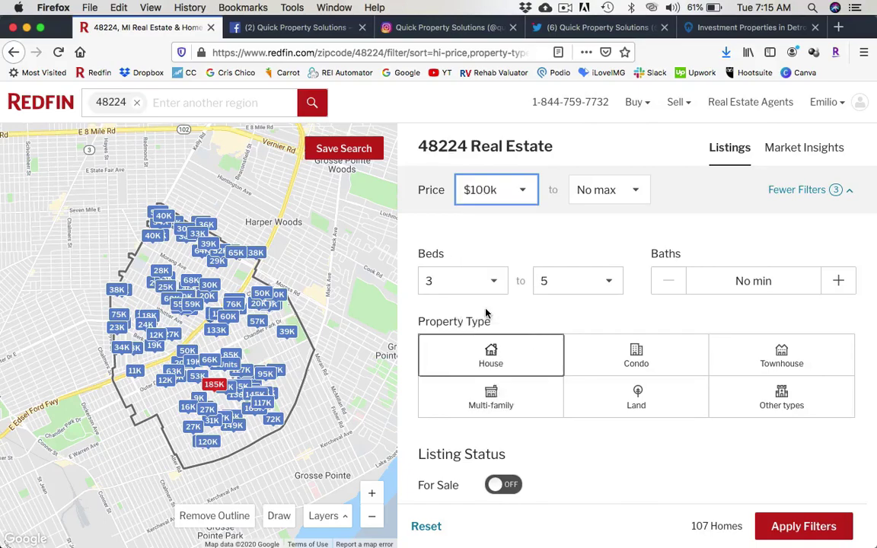
pyautogui.click(372, 494)
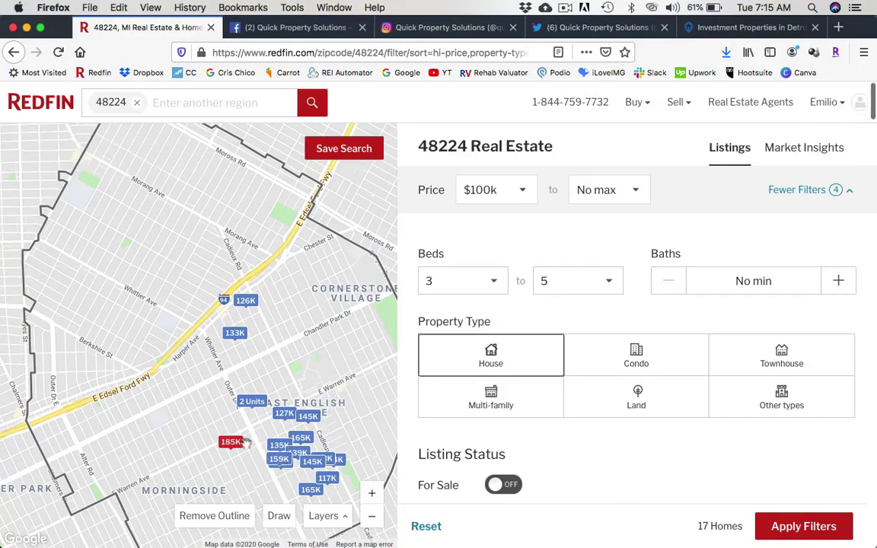
# Pan and zoom the map in on the East English Village and Morningside listings.
pyautogui.moveTo(246, 443); pyautogui.dragTo(179, 330)
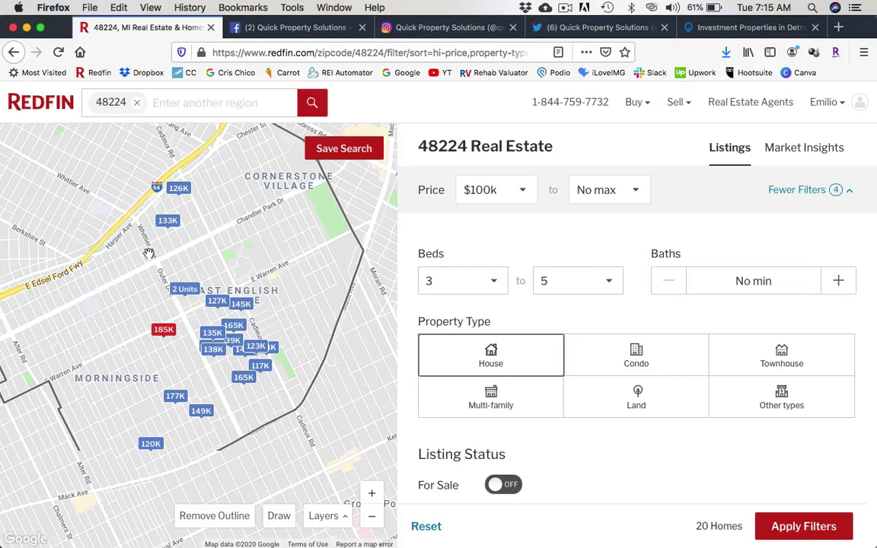
pyautogui.click(371, 496)
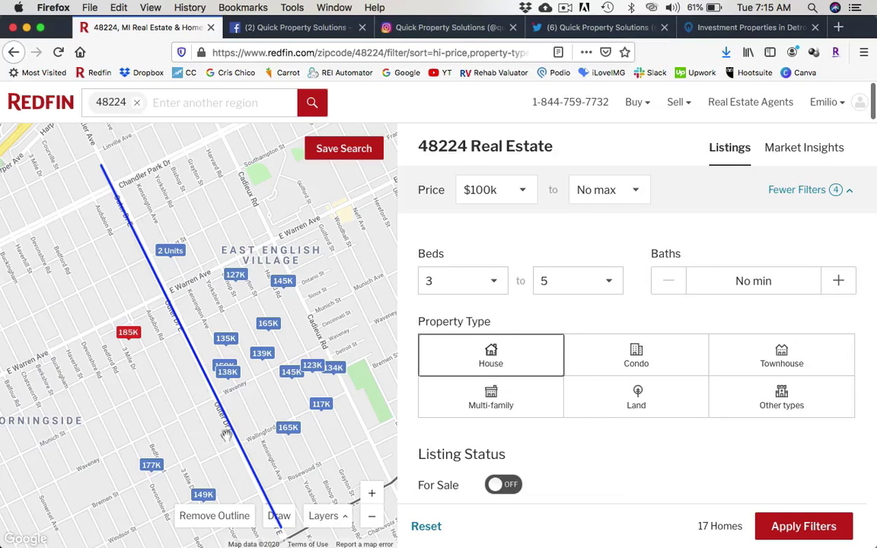
# Add East English Village, Detroit as a search region alongside 48224.
pyautogui.click(173, 103)
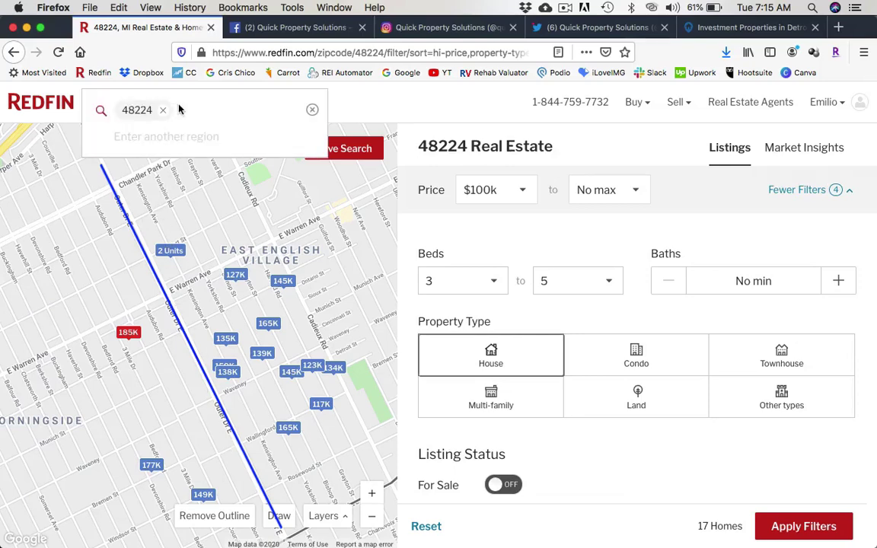
pyautogui.write('east english village')
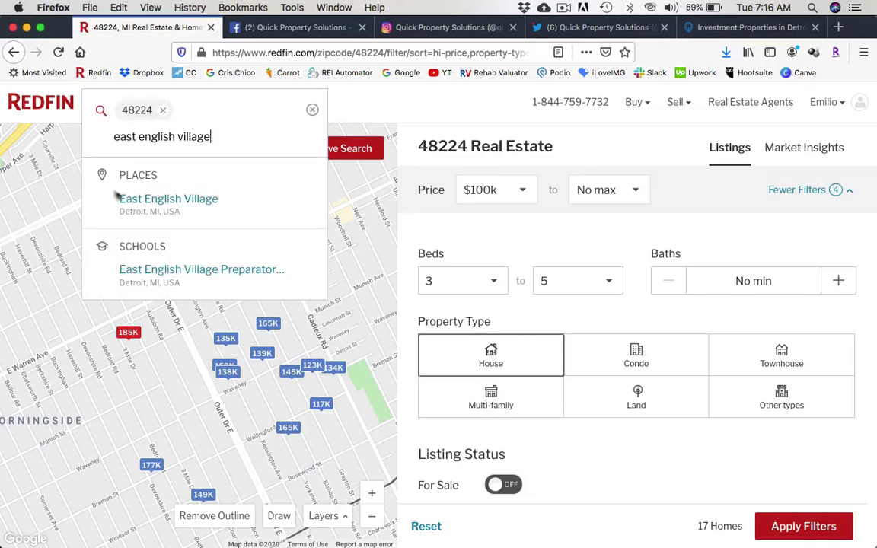
pyautogui.click(145, 199)
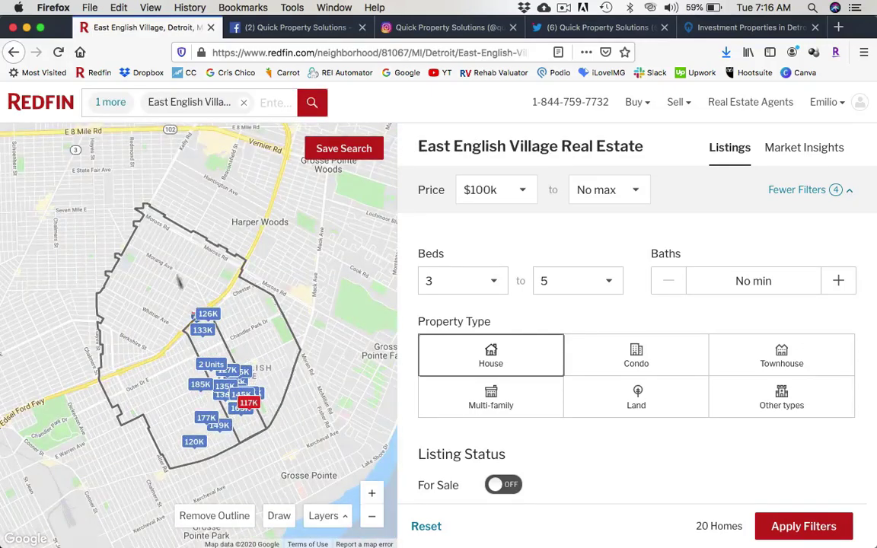
pyautogui.click(371, 493)
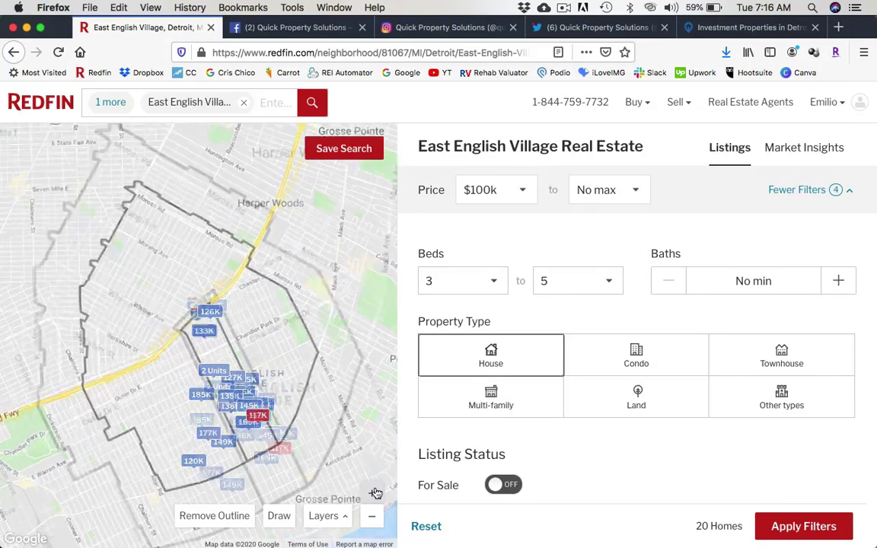
pyautogui.moveTo(255, 462); pyautogui.dragTo(246, 346)
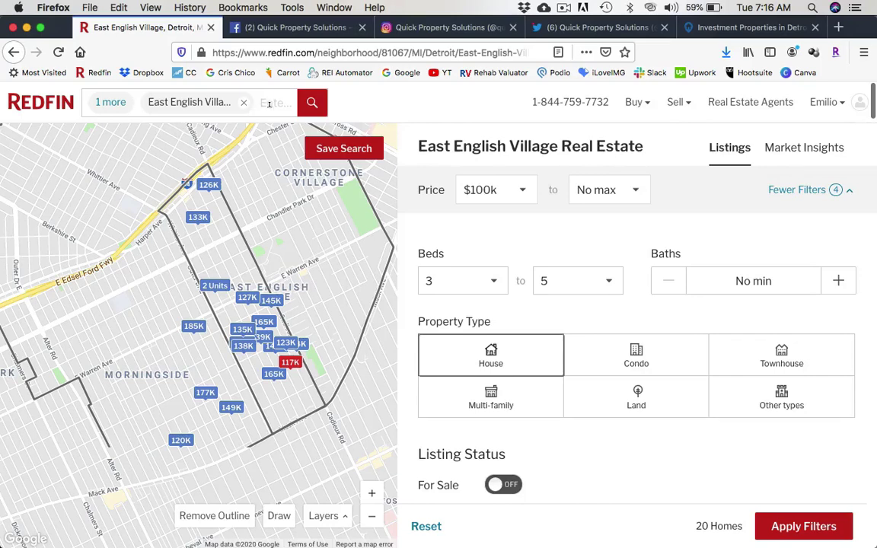
# Add Morningside, Detroit as a search region and bring it into view.
pyautogui.click(240, 95)
pyautogui.write('morningside')
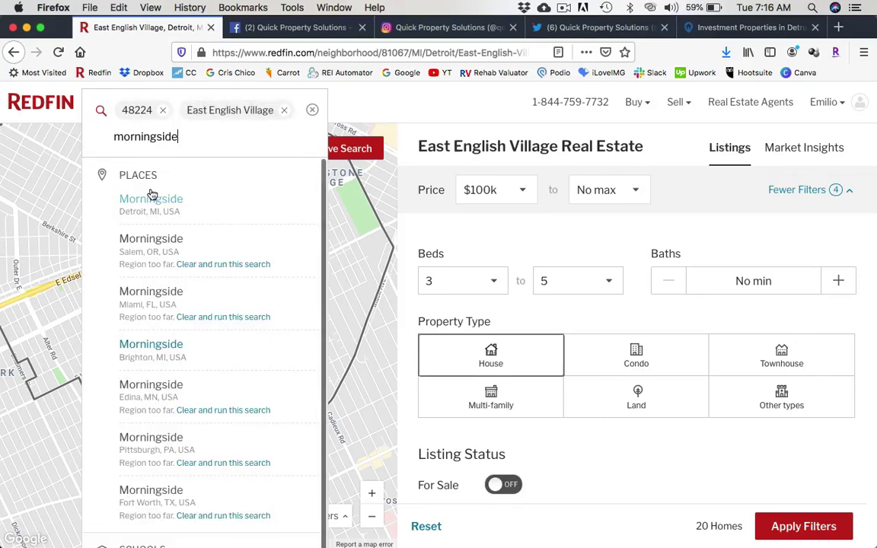
pyautogui.click(150, 197)
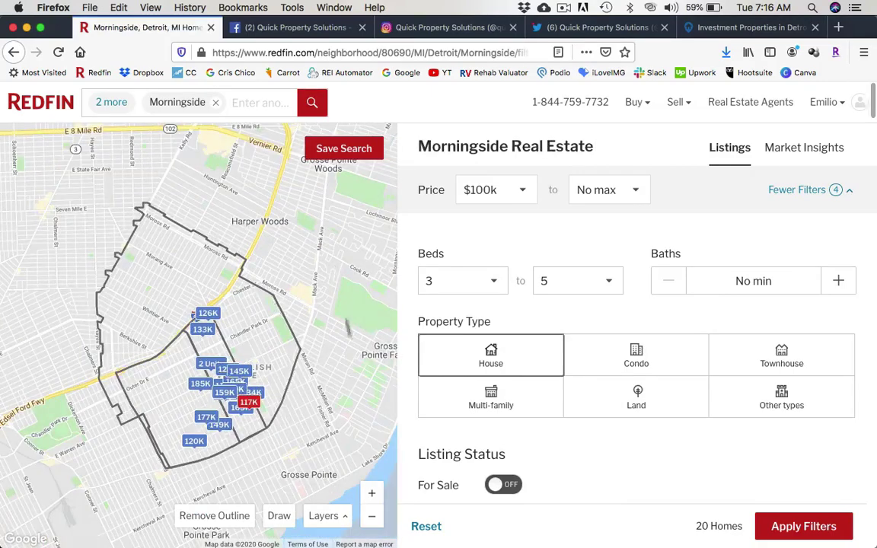
pyautogui.click(373, 497)
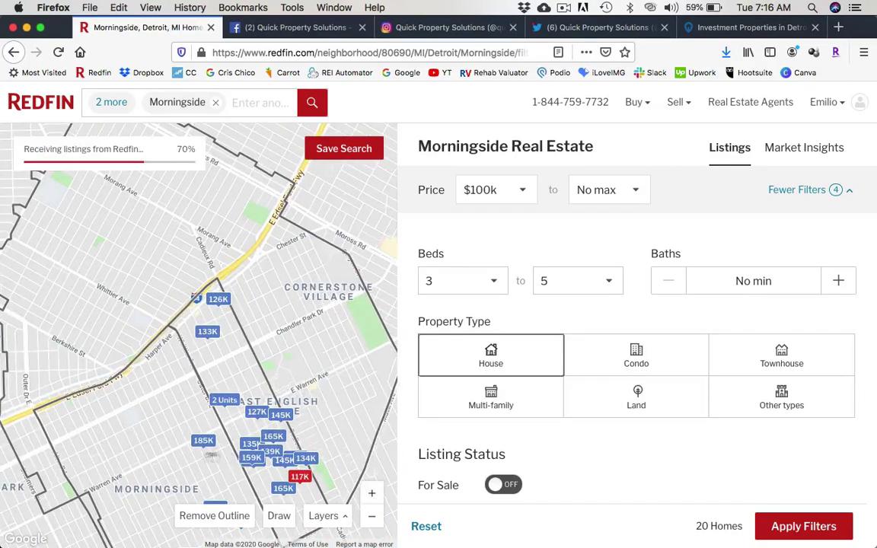
pyautogui.moveTo(178, 455); pyautogui.dragTo(147, 284)
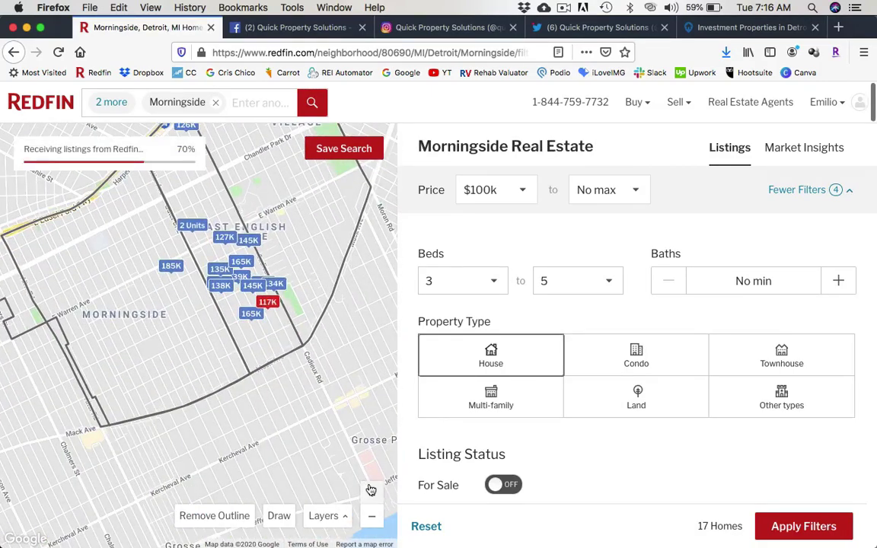
# Change the sold time range to the last 1 month.
pyautogui.click(371, 492)
pyautogui.moveTo(166, 294); pyautogui.dragTo(141, 349)
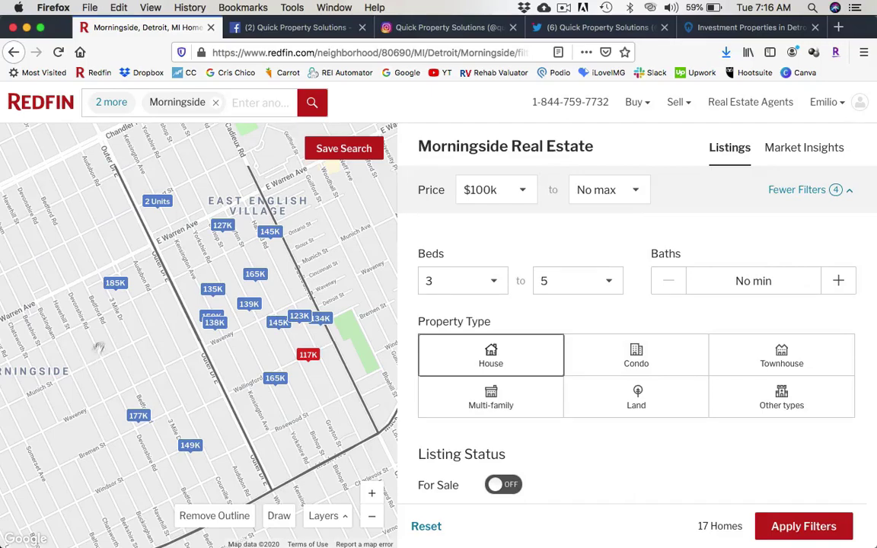
pyautogui.moveTo(92, 355); pyautogui.dragTo(124, 316)
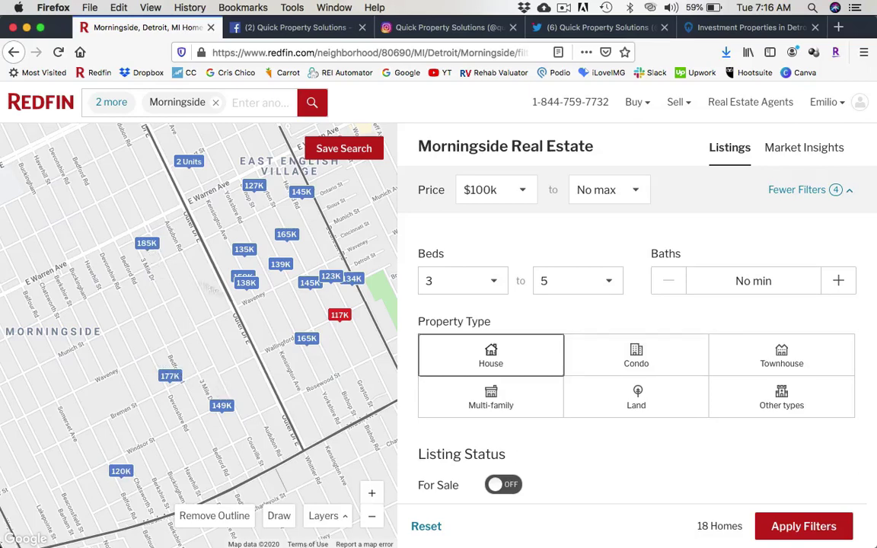
pyautogui.scroll(-5, 690, 442)
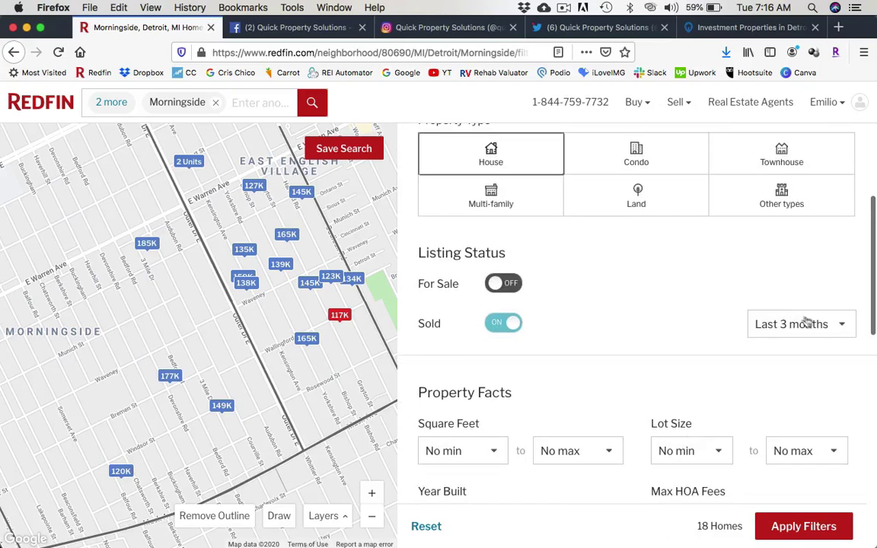
pyautogui.click(813, 324)
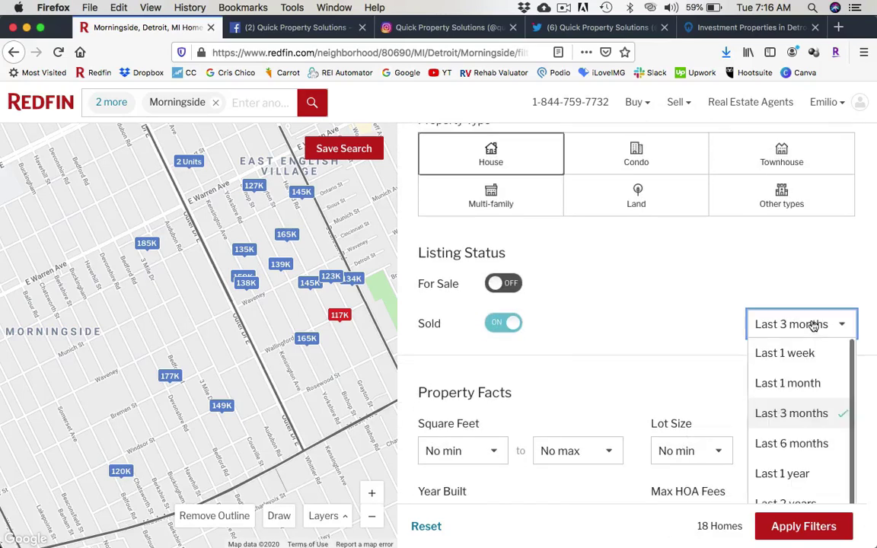
pyautogui.click(778, 384)
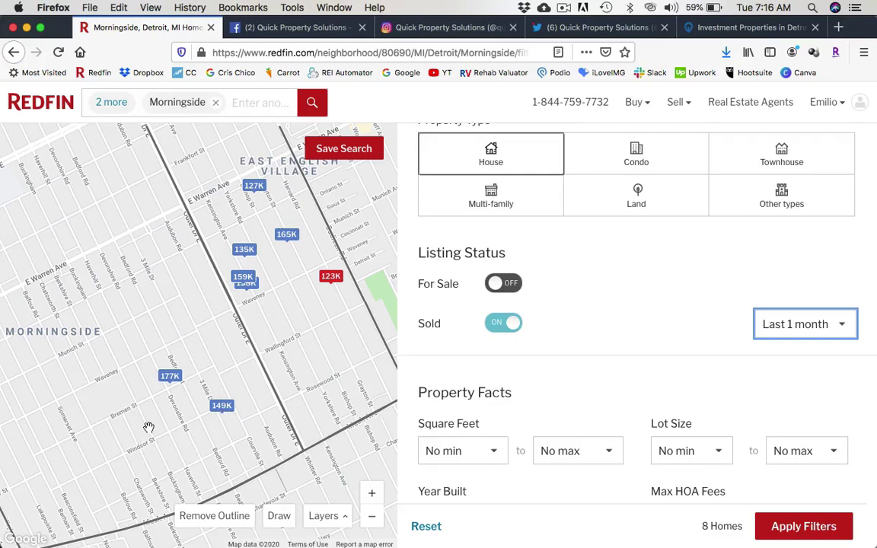
# Apply the filters to show 8 sold Morningside houses at $100k and up.
pyautogui.moveTo(135, 386); pyautogui.dragTo(186, 385)
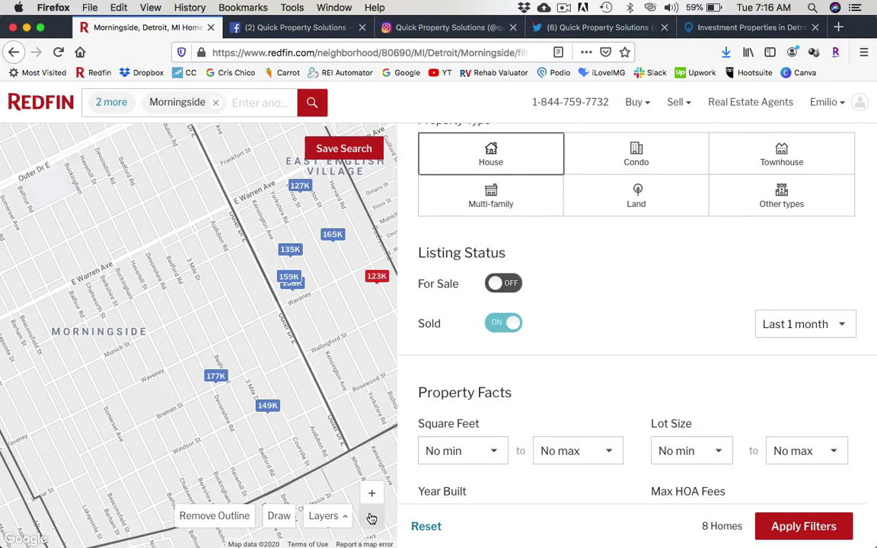
pyautogui.click(371, 513)
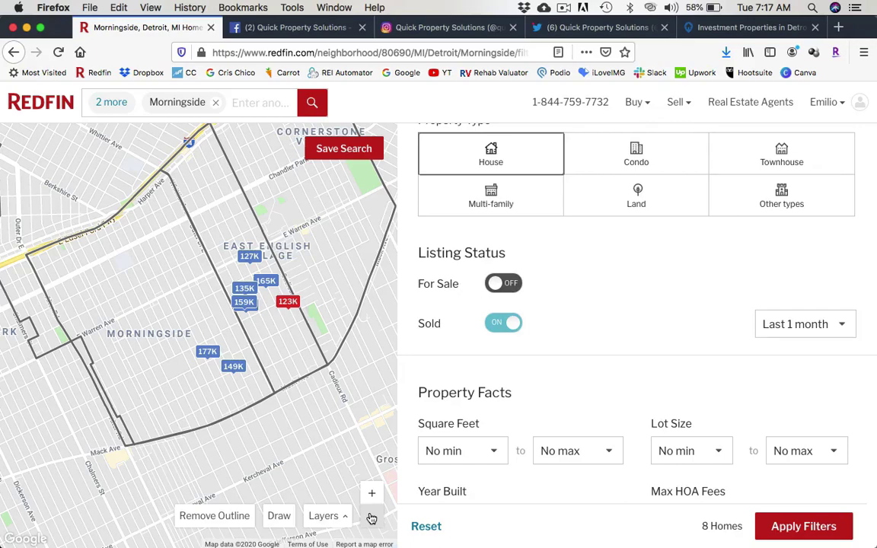
pyautogui.click(372, 493)
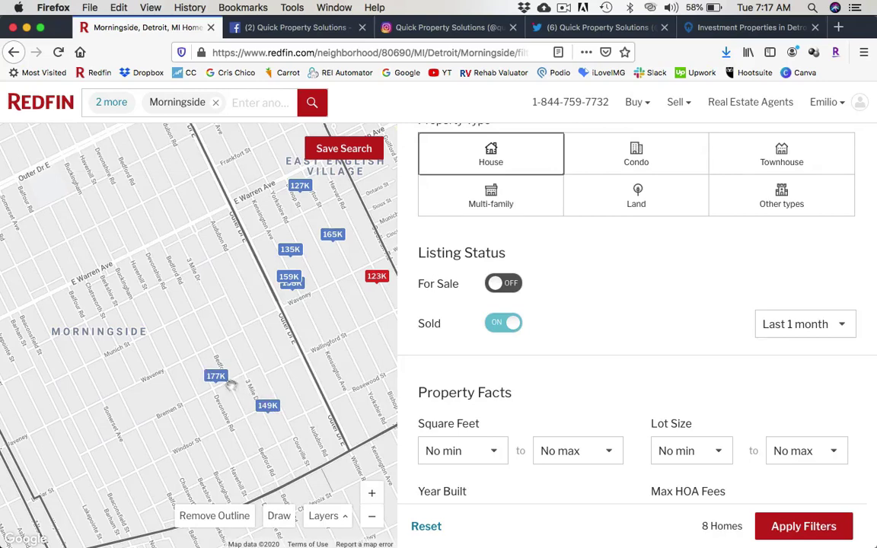
pyautogui.click(777, 524)
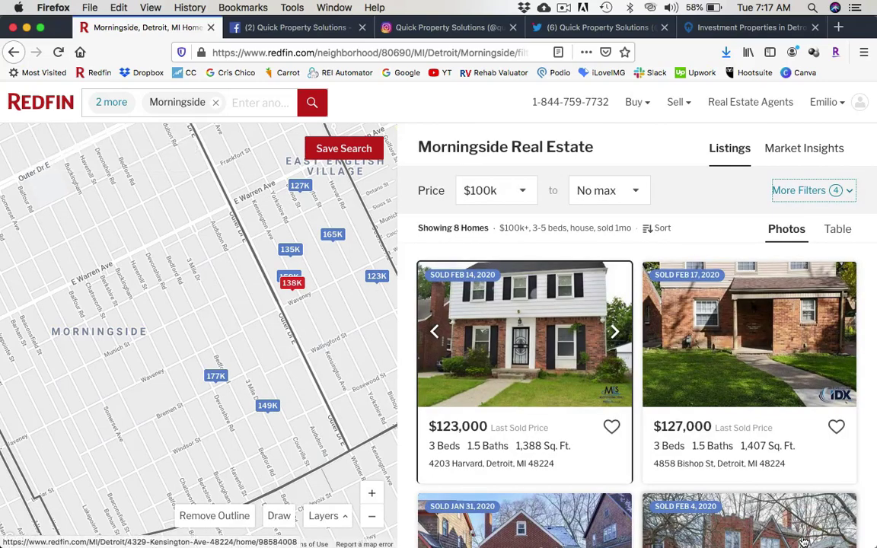
# Remove East English Village and 48224 from the search areas, keeping only Morningside.
pyautogui.click(123, 107)
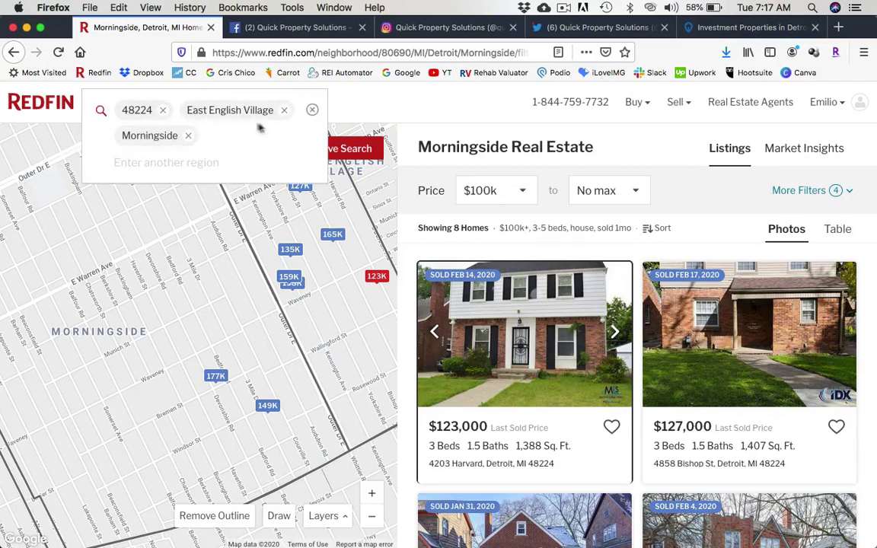
pyautogui.click(283, 113)
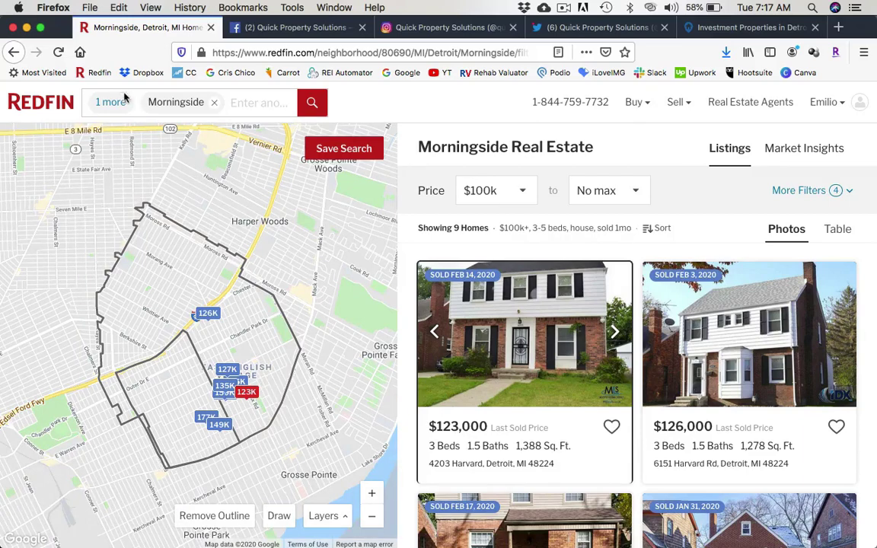
pyautogui.click(124, 105)
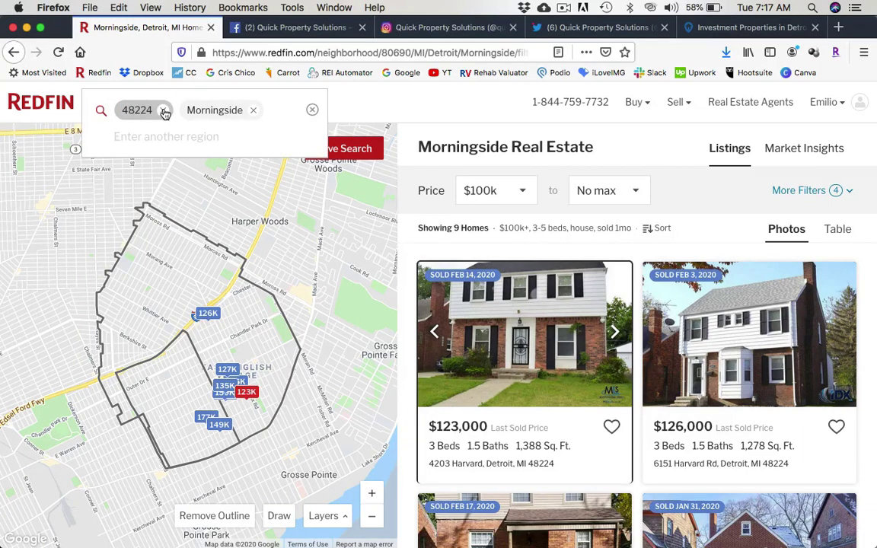
pyautogui.click(150, 104)
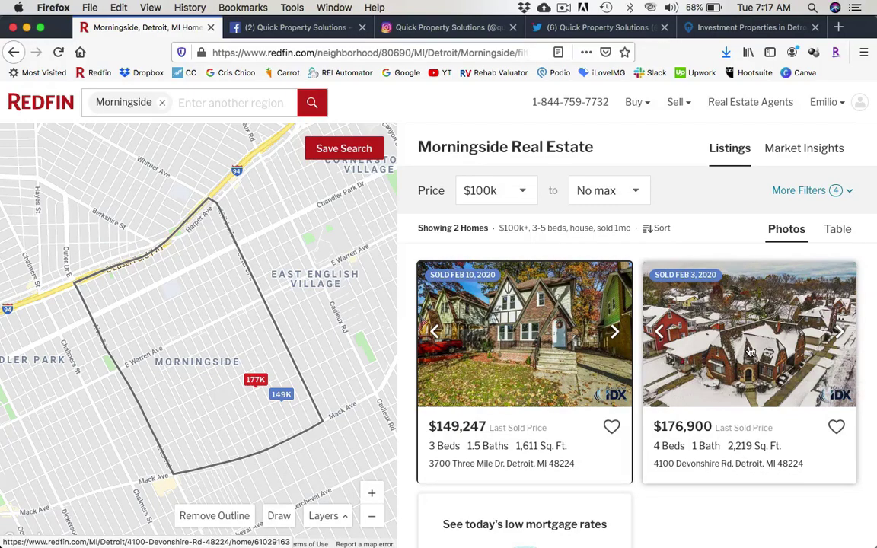
pyautogui.click(749, 350)
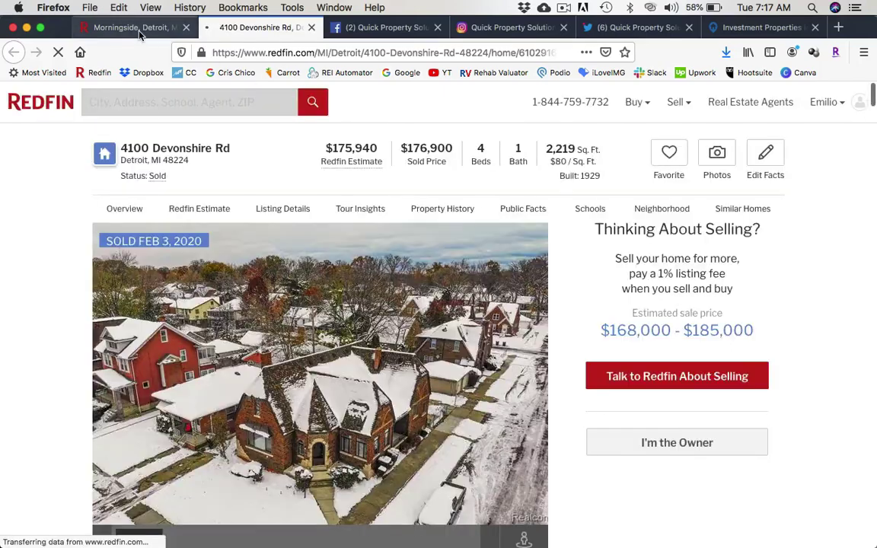
pyautogui.click(125, 28)
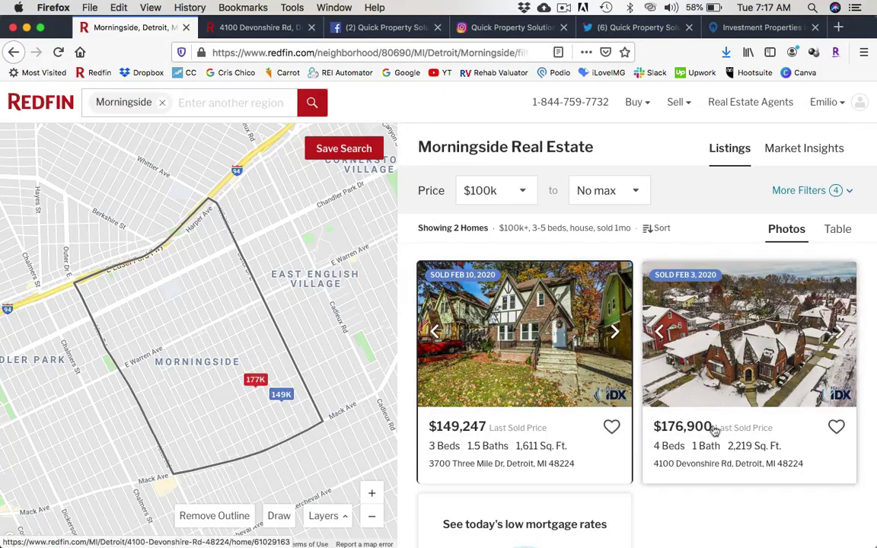
pyautogui.click(504, 333)
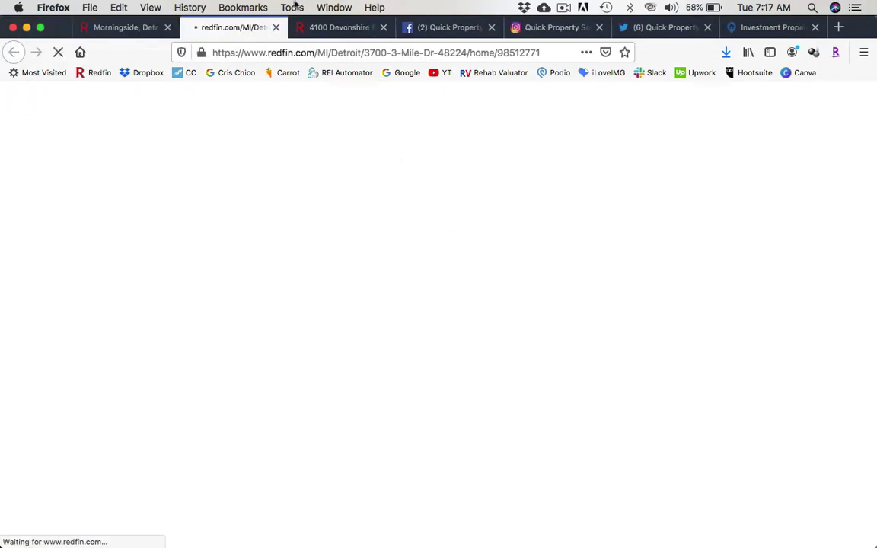
pyautogui.click(341, 30)
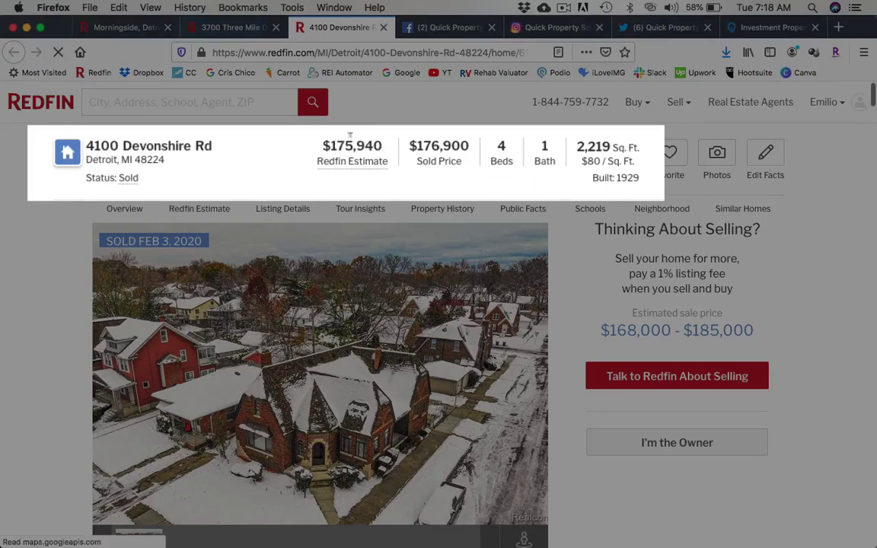
pyautogui.doubleClick(441, 146)
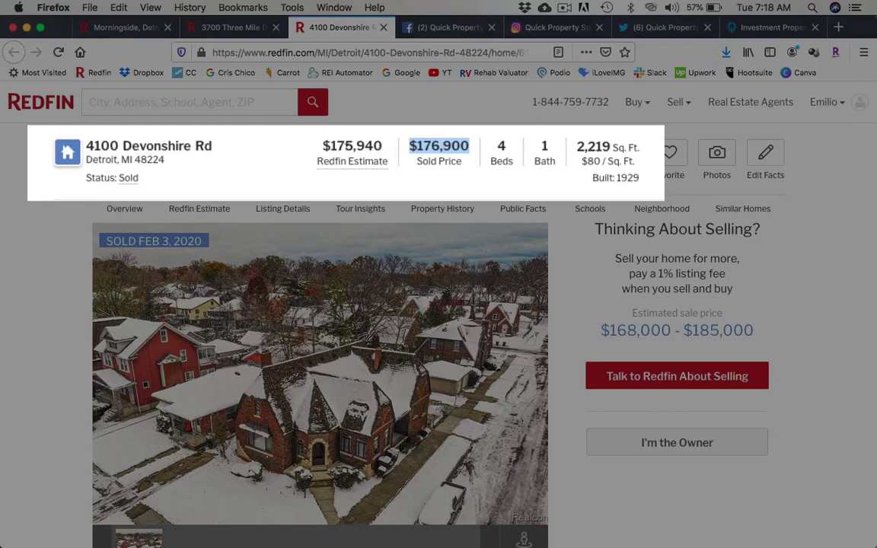
pyautogui.doubleClick(350, 146)
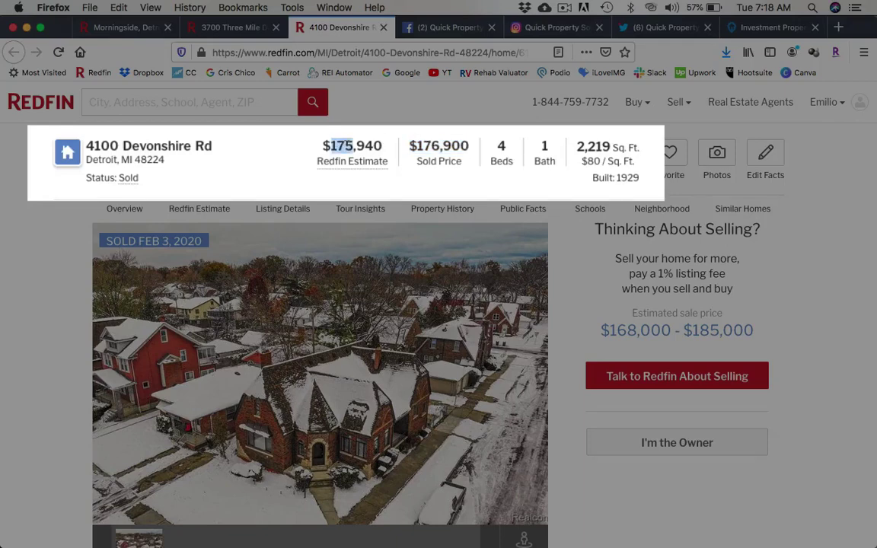
pyautogui.doubleClick(455, 145)
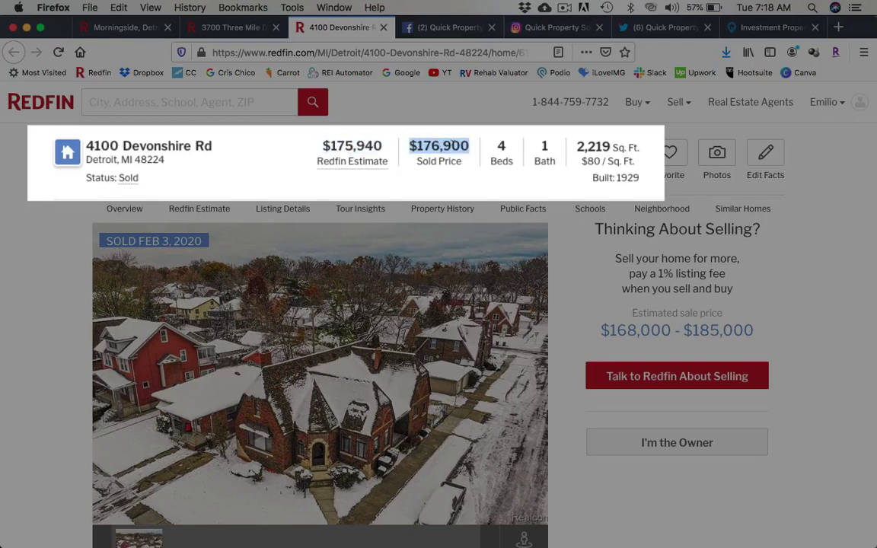
pyautogui.click(400, 167)
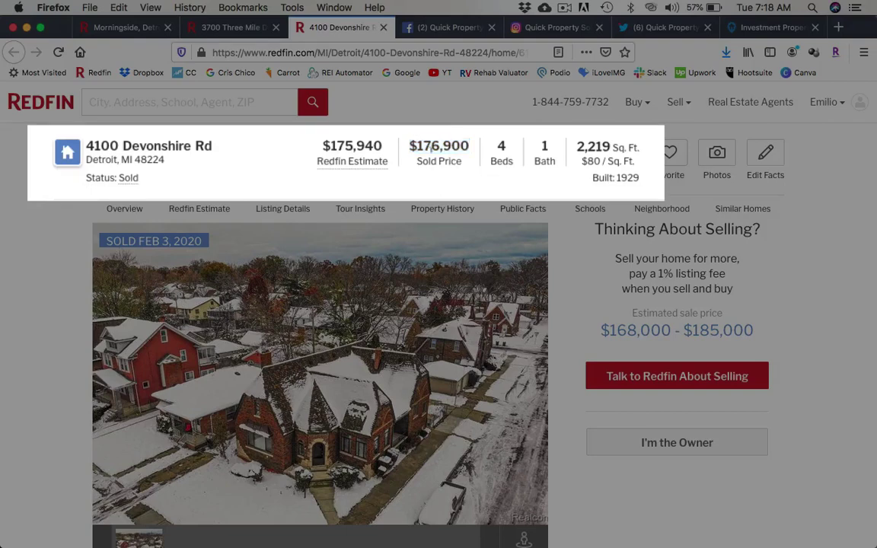
pyautogui.doubleClick(503, 147)
pyautogui.tripleClick(609, 146)
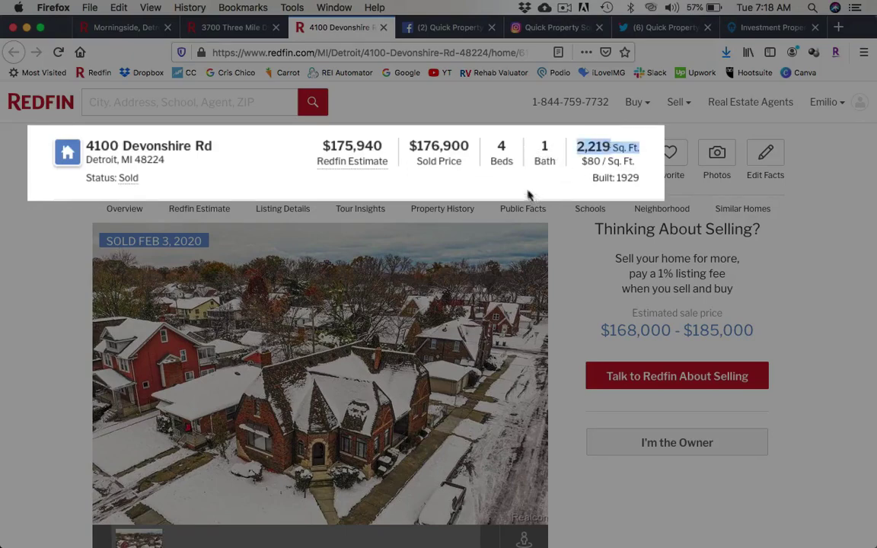
pyautogui.press('super+t')
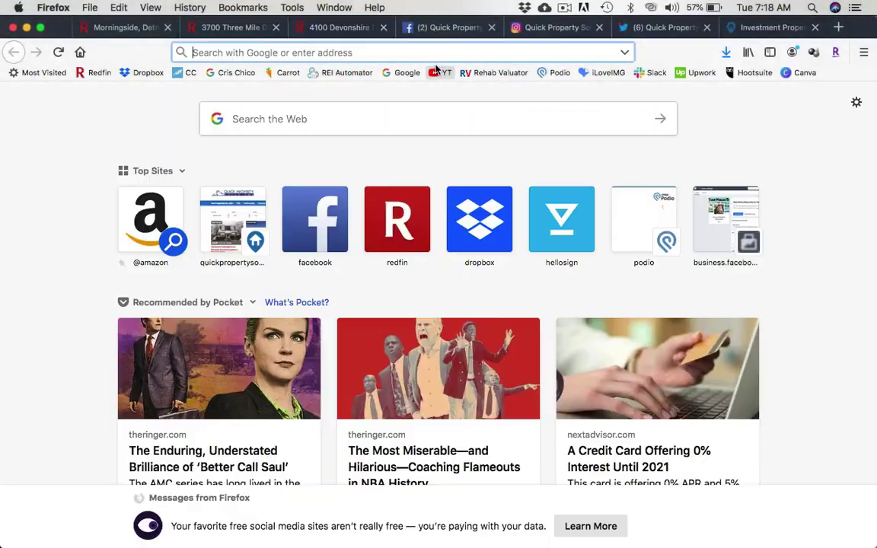
pyautogui.write('zillow.co')
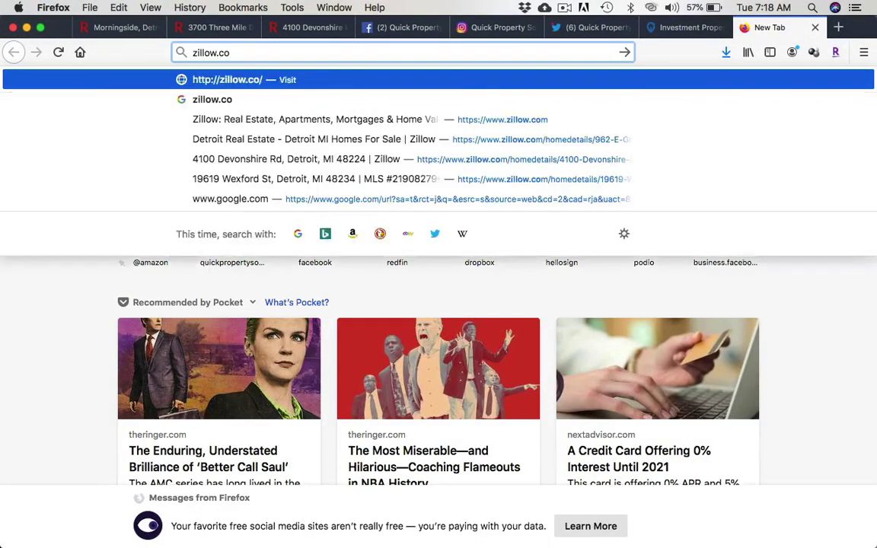
pyautogui.press('super+a')
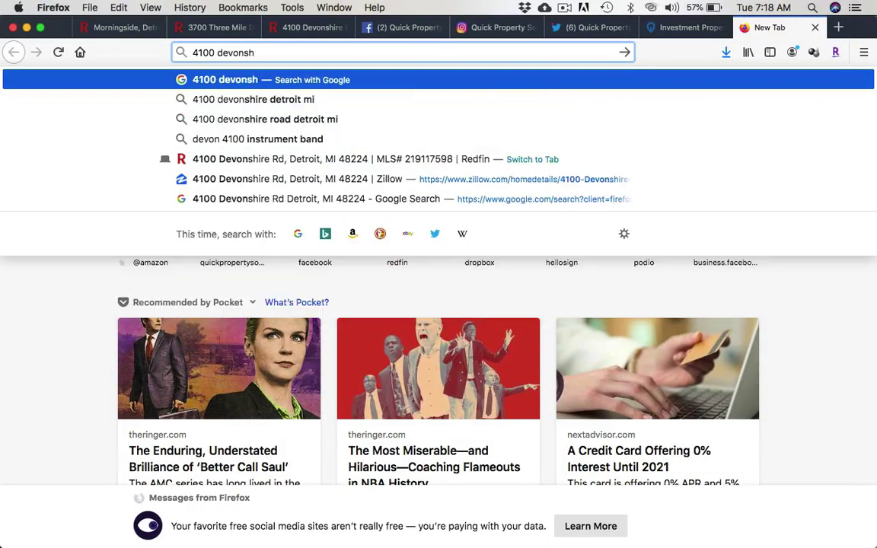
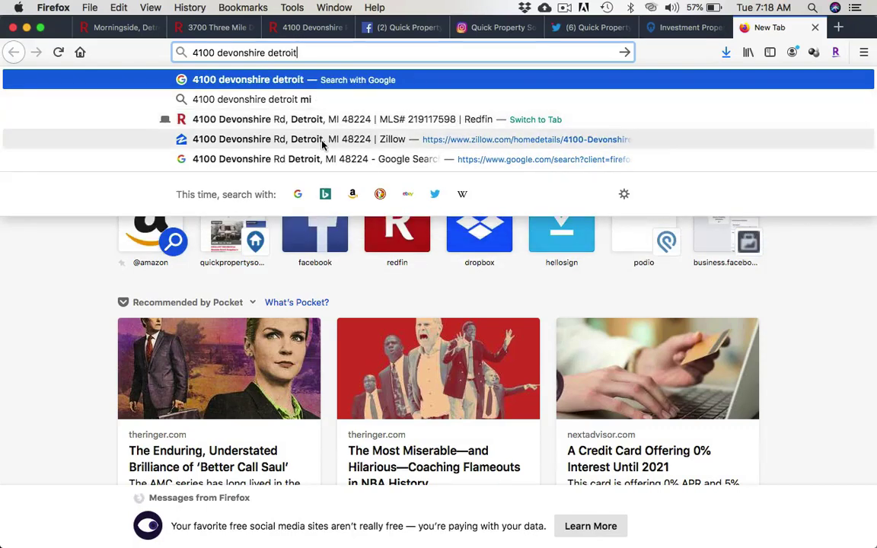
pyautogui.click(318, 140)
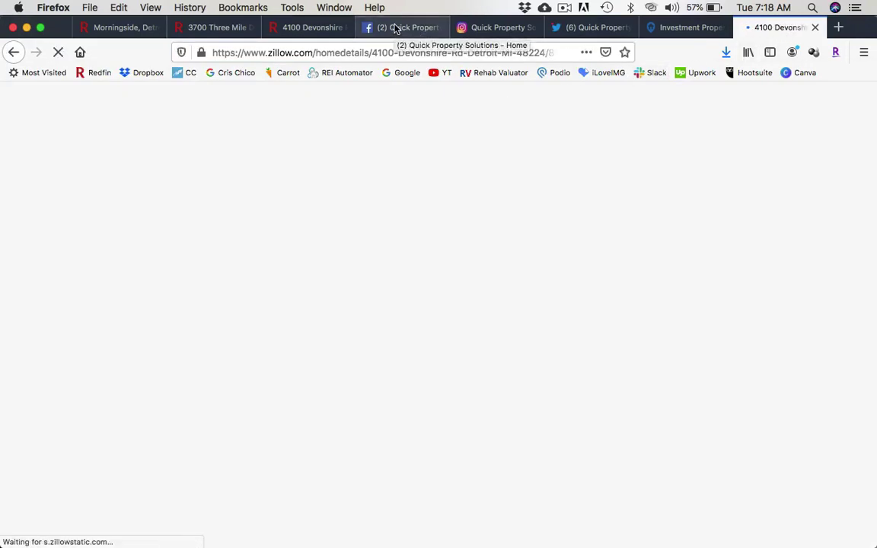
# Move the Zillow tab beside the Redfin Devonshire listing and return to that listing.
pyautogui.moveTo(773, 28); pyautogui.dragTo(441, 32)
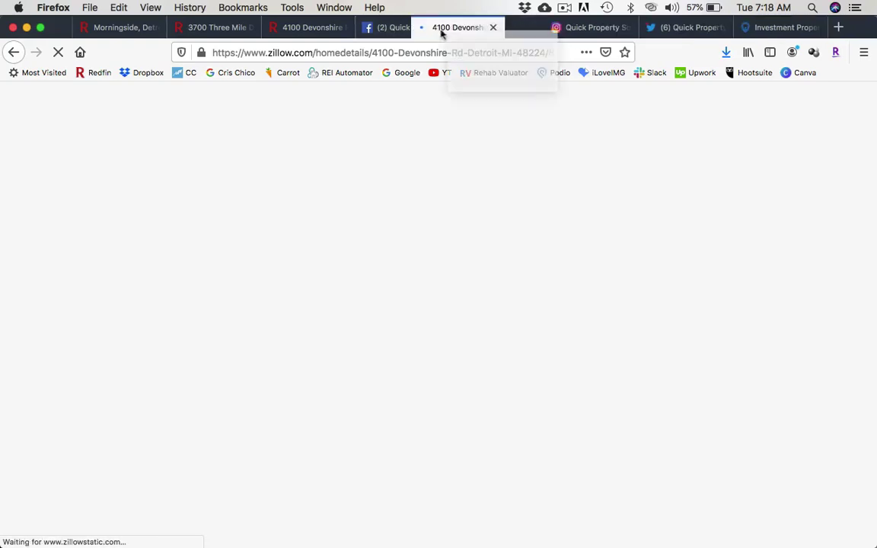
pyautogui.moveTo(388, 30); pyautogui.dragTo(343, 27)
pyautogui.click(333, 27)
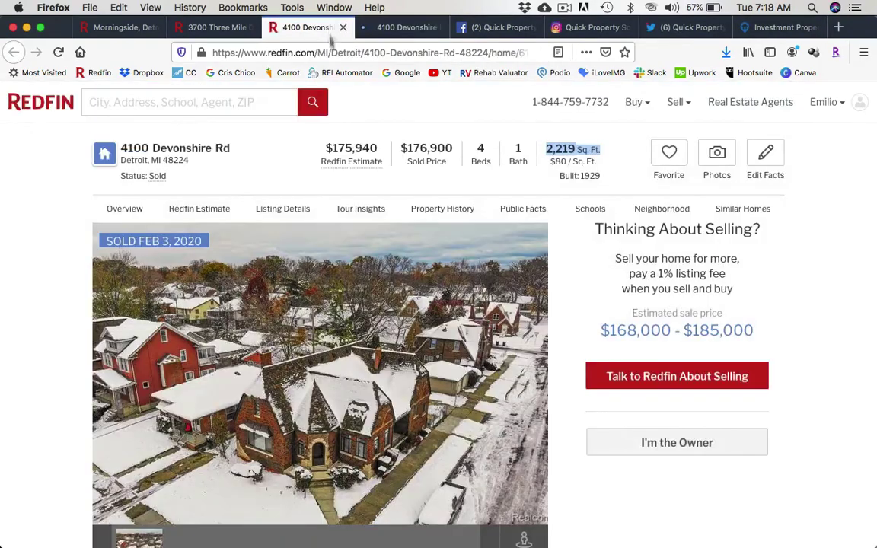
pyautogui.scroll(-1, 61, 328)
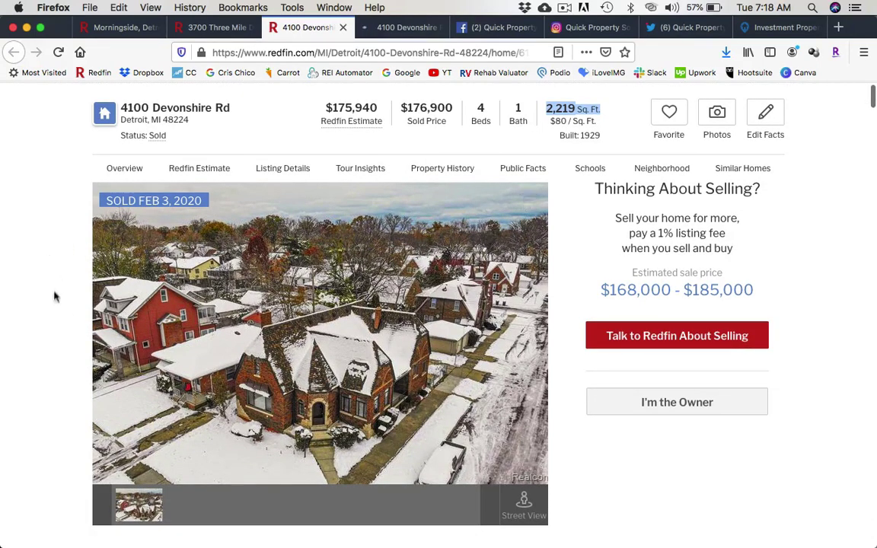
pyautogui.scroll(-2, 53, 323)
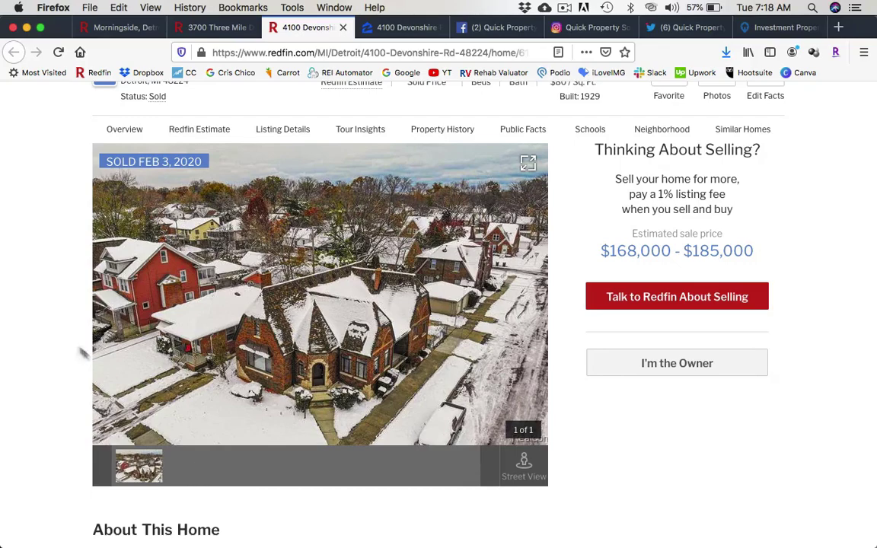
pyautogui.scroll(-5, 69, 335)
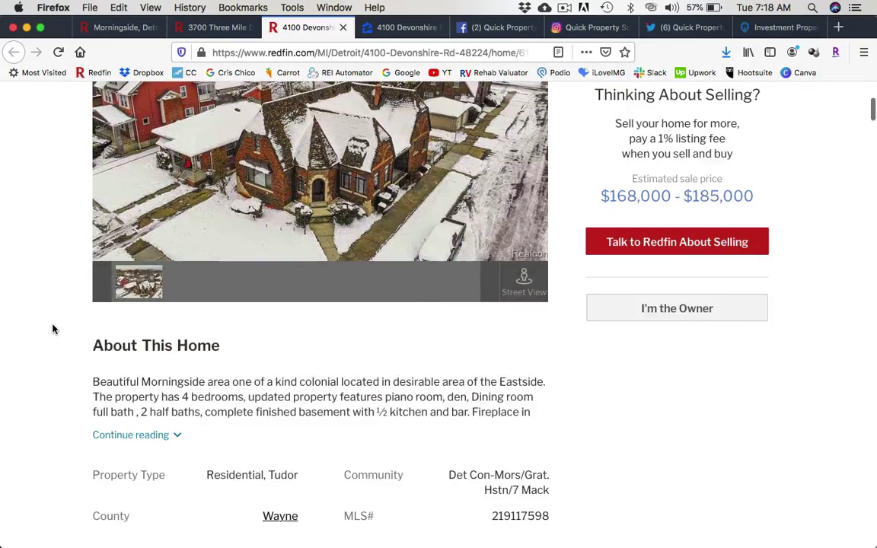
pyautogui.click(170, 435)
pyautogui.scroll(-1, 248, 346)
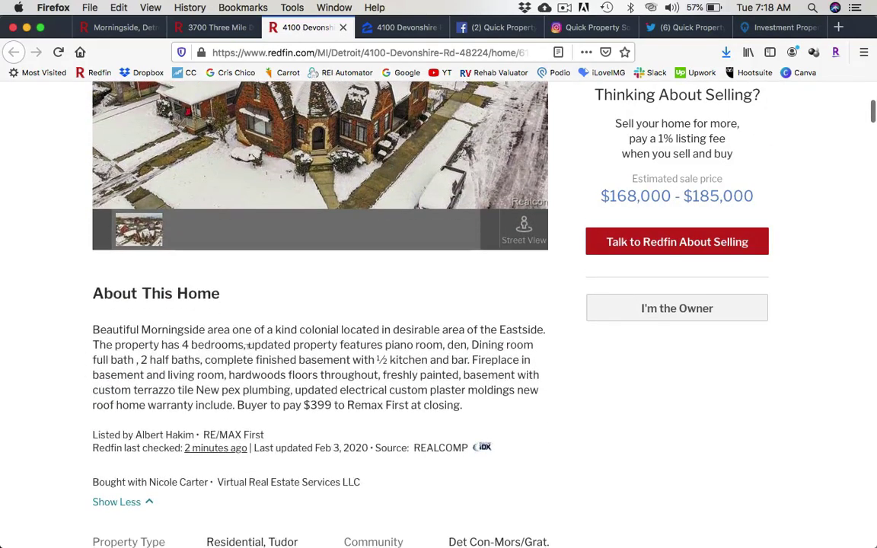
pyautogui.tripleClick(266, 341)
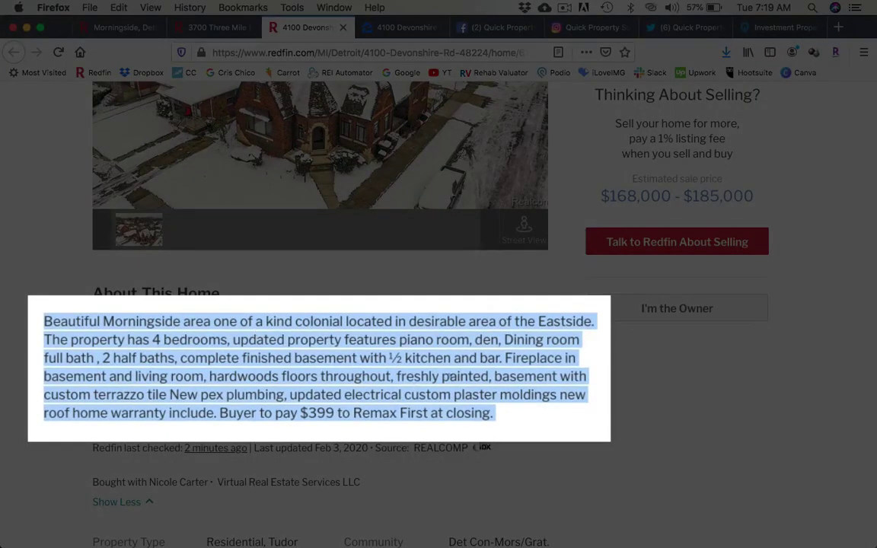
pyautogui.tripleClick(454, 376)
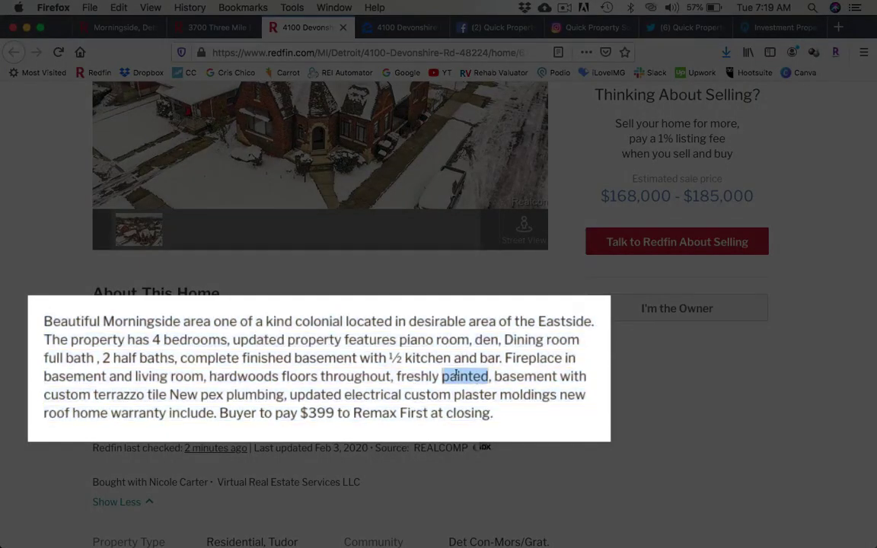
pyautogui.doubleClick(370, 394)
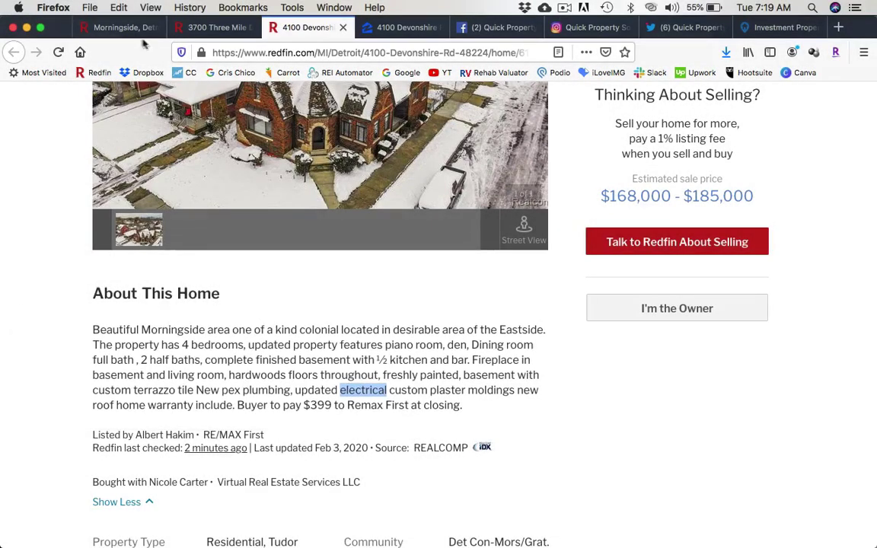
pyautogui.click(190, 31)
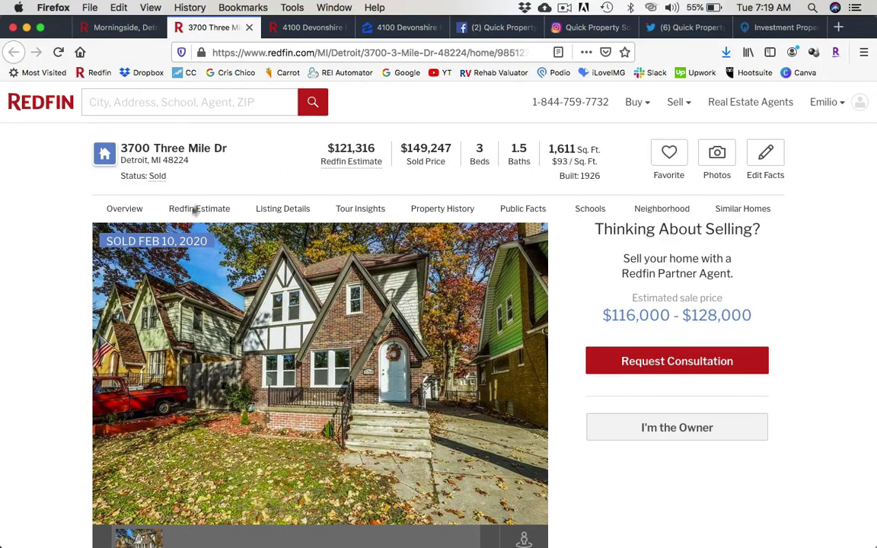
pyautogui.scroll(-5, 72, 344)
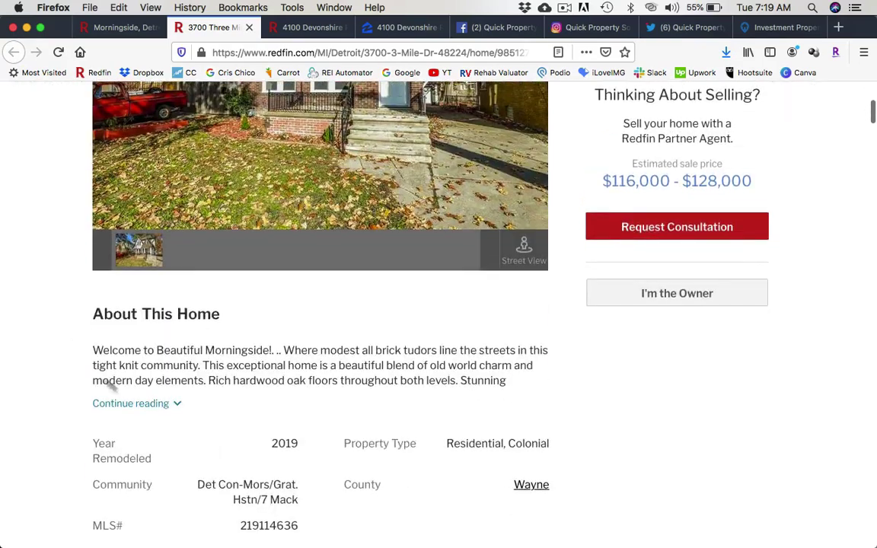
pyautogui.click(152, 408)
pyautogui.scroll(-3, 190, 378)
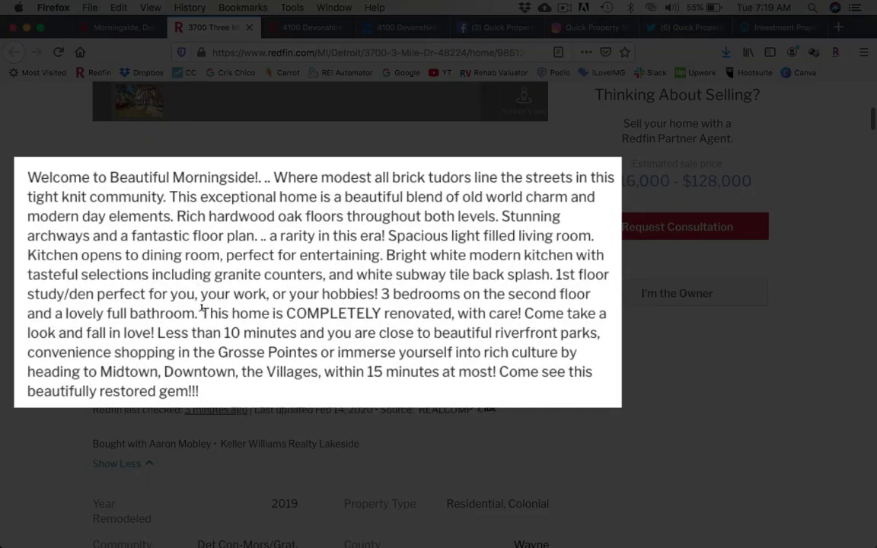
pyautogui.moveTo(202, 308); pyautogui.dragTo(453, 308)
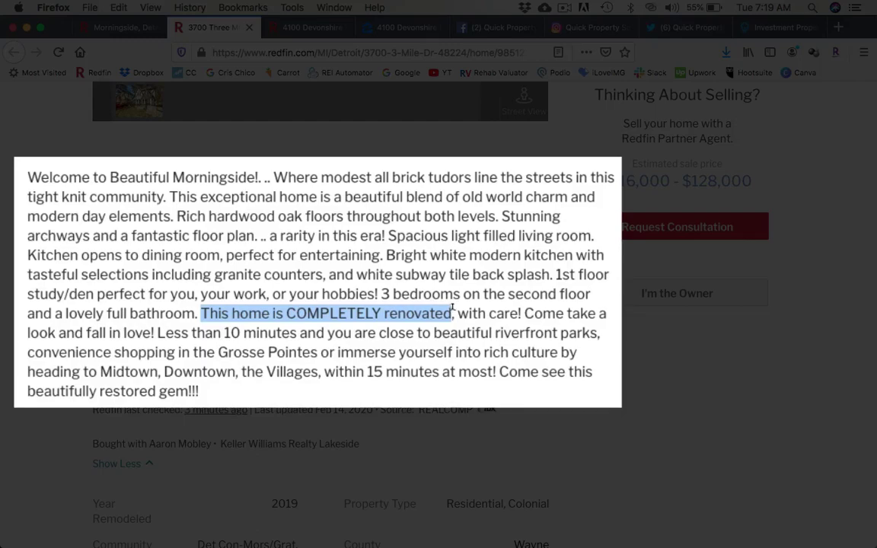
pyautogui.scroll(8, 423, 303)
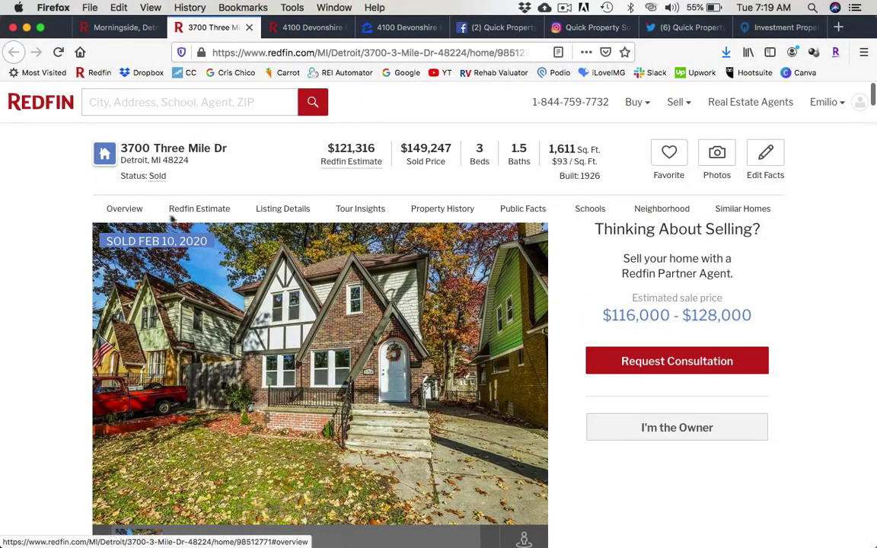
pyautogui.click(445, 215)
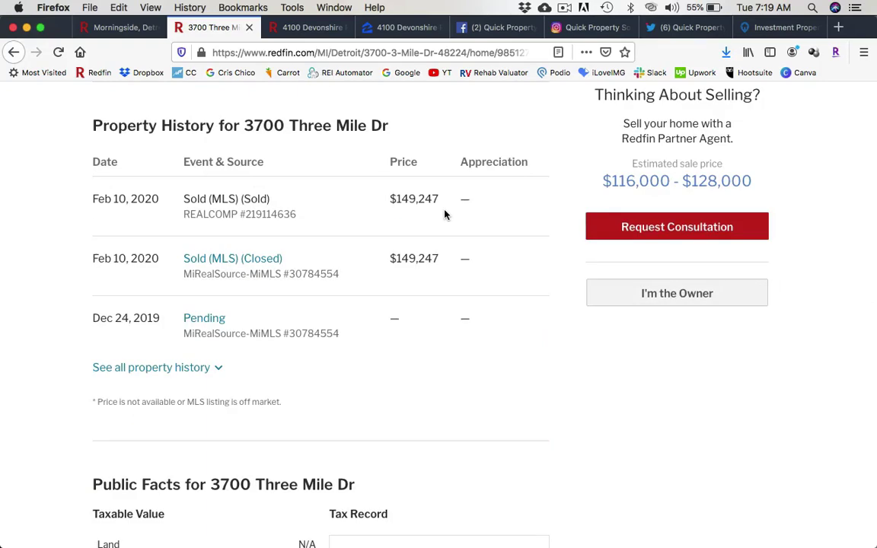
# Show all property history and highlight the Nov 11, 2019 listing date.
pyautogui.click(197, 368)
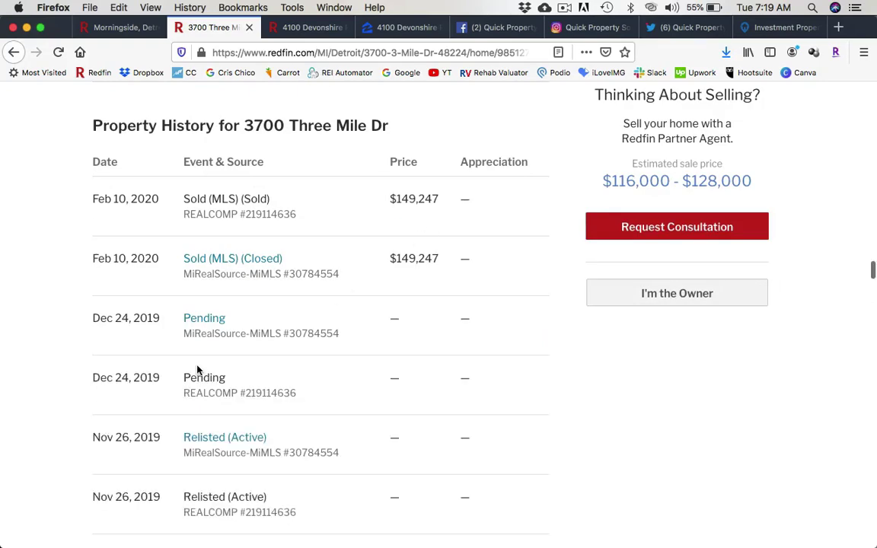
pyautogui.scroll(-5, 74, 332)
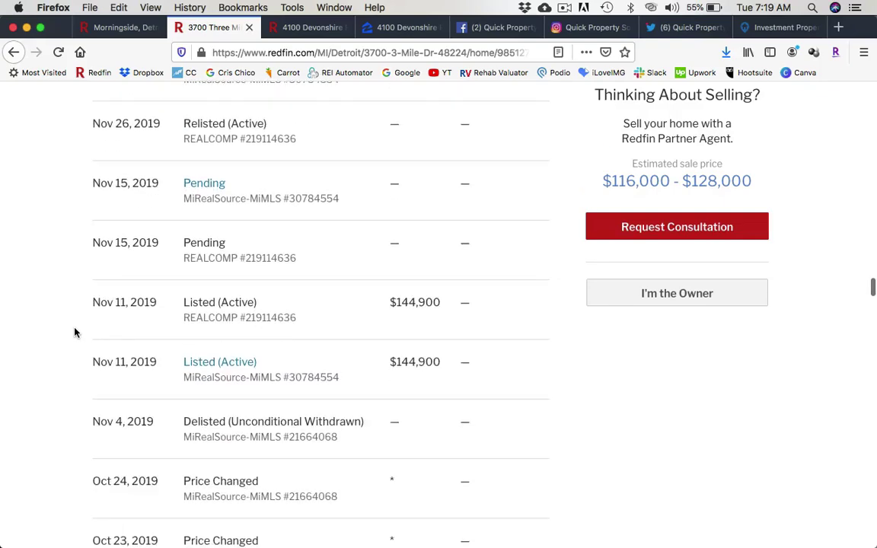
pyautogui.tripleClick(119, 303)
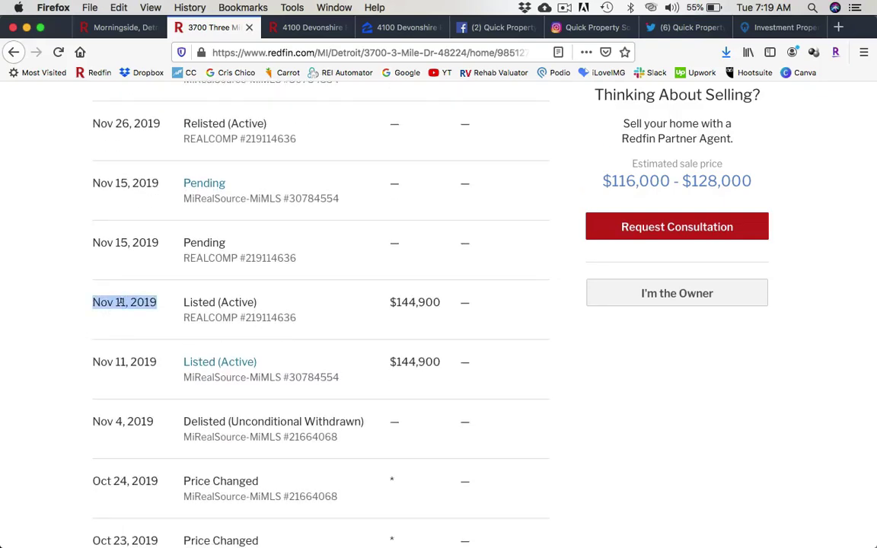
pyautogui.scroll(5, 98, 381)
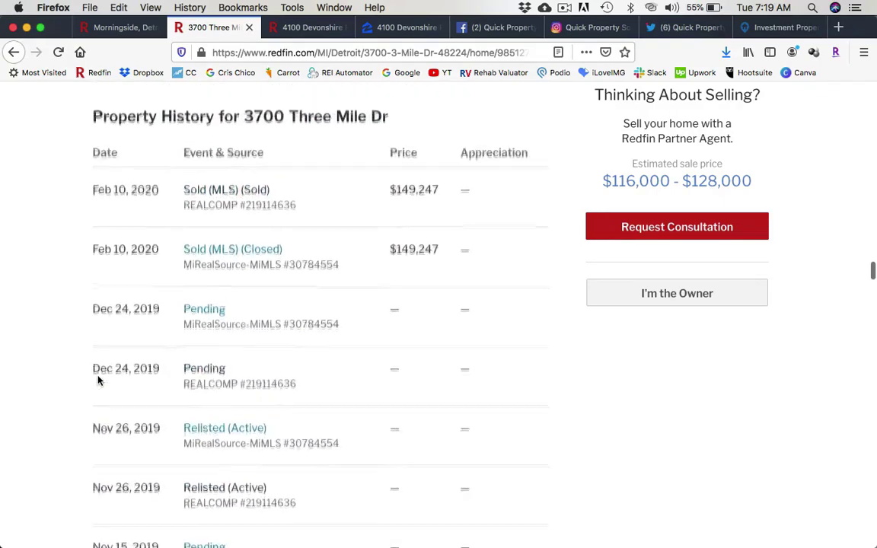
pyautogui.scroll(-4, 97, 378)
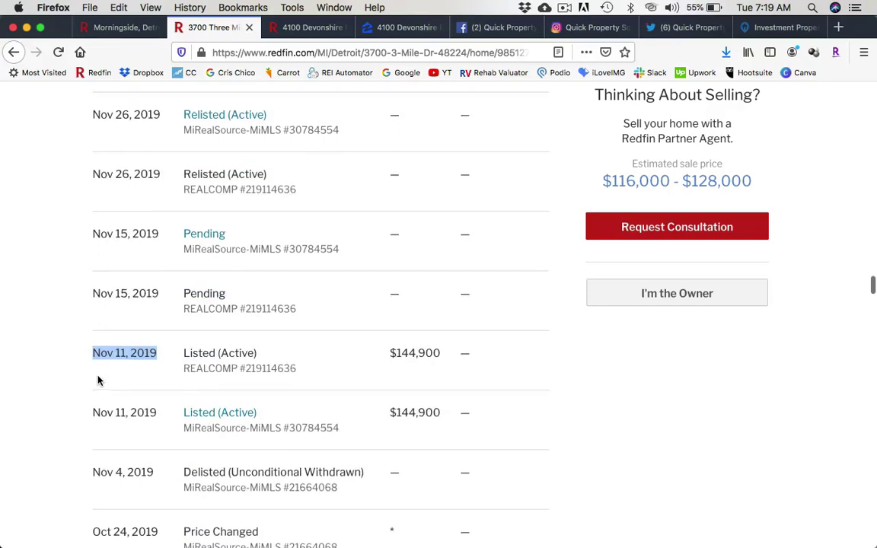
pyautogui.scroll(4, 97, 380)
pyautogui.scroll(-3, 98, 381)
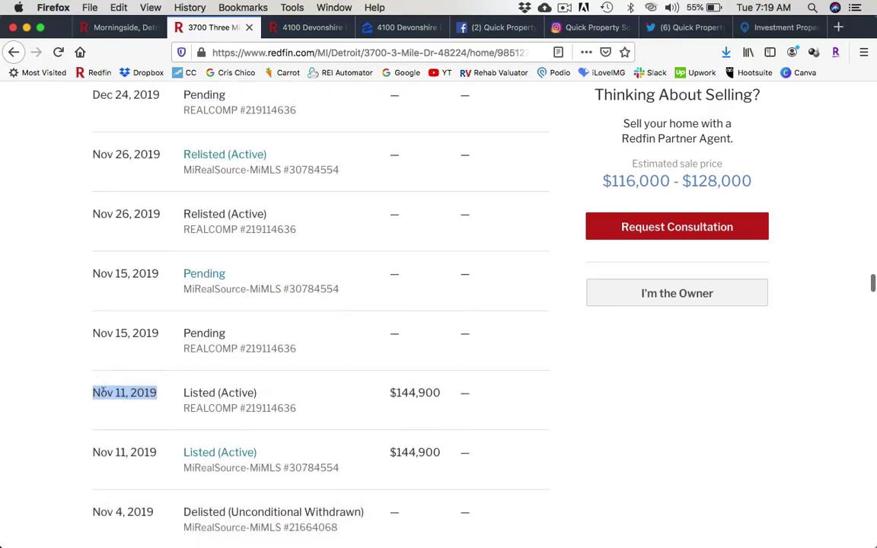
pyautogui.tripleClick(109, 393)
pyautogui.click(108, 392)
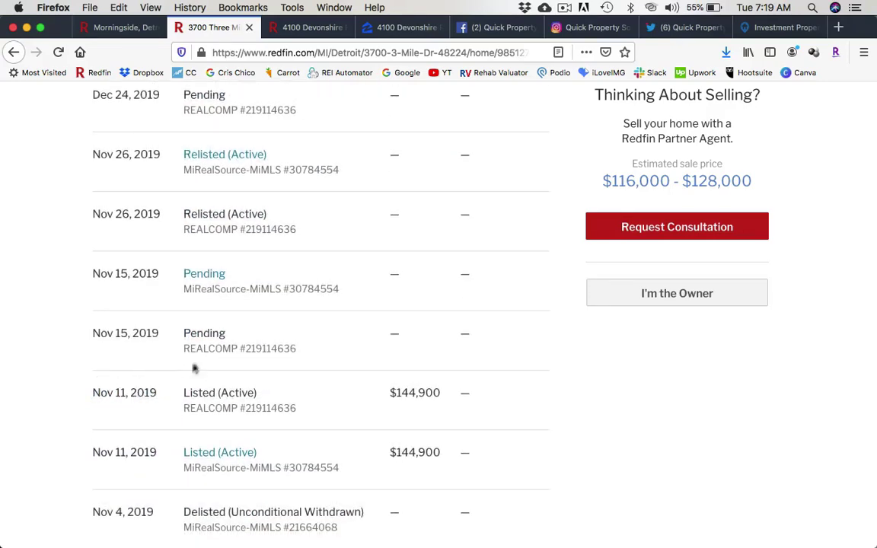
# Highlight the Relisted event, the Dec 24, 2019 pending date and the Feb 10, 2020 sale.
pyautogui.scroll(1, 205, 325)
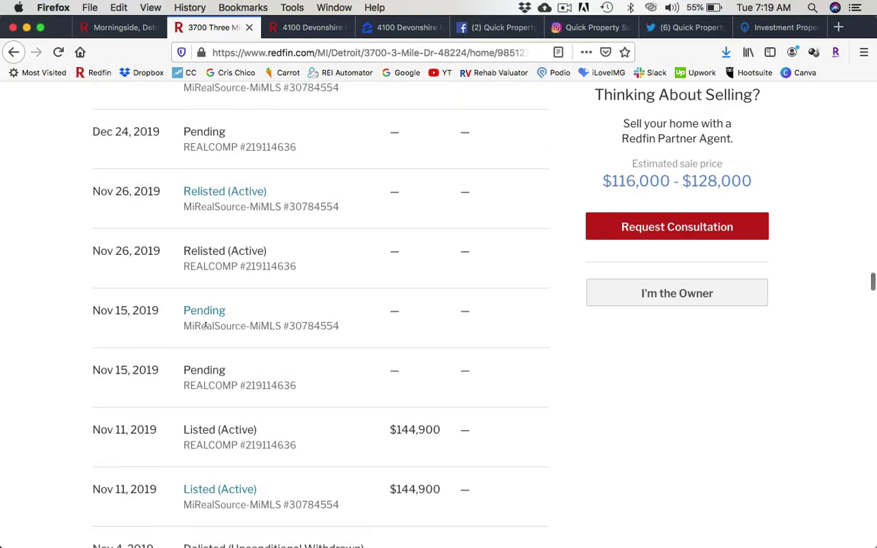
pyautogui.tripleClick(214, 250)
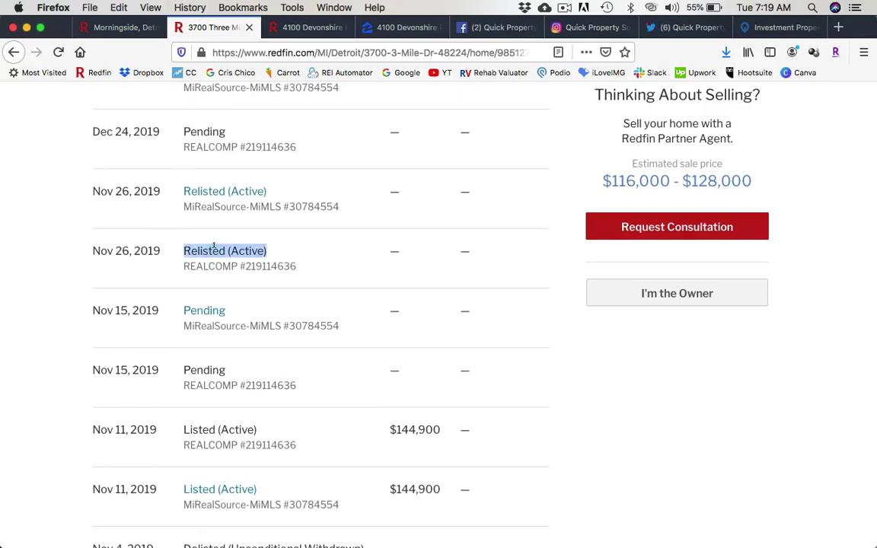
pyautogui.scroll(2, 209, 228)
pyautogui.doubleClick(208, 216)
pyautogui.scroll(3, 206, 213)
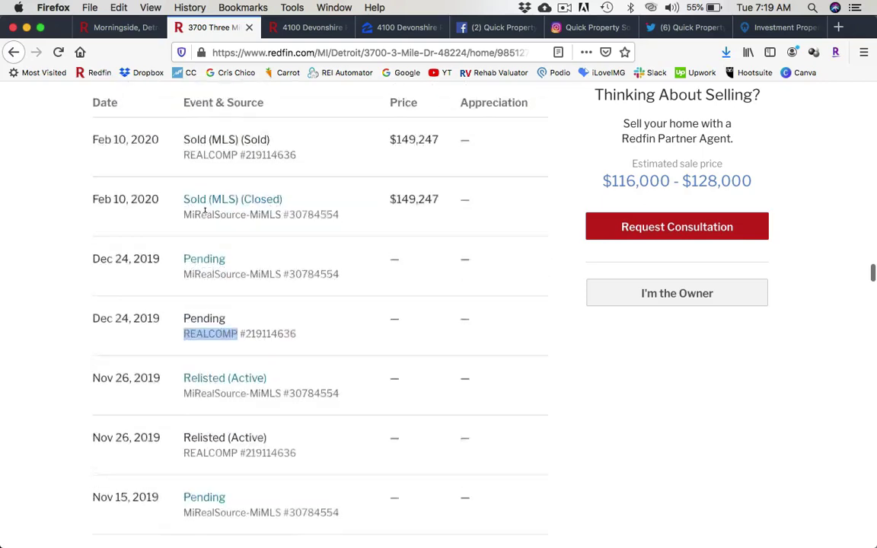
pyautogui.tripleClick(126, 307)
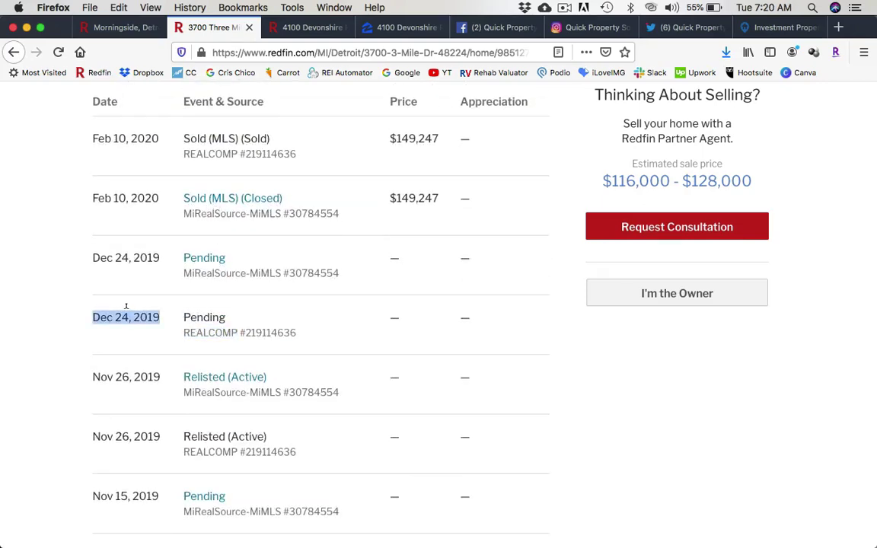
pyautogui.tripleClick(123, 197)
pyautogui.click(70, 284)
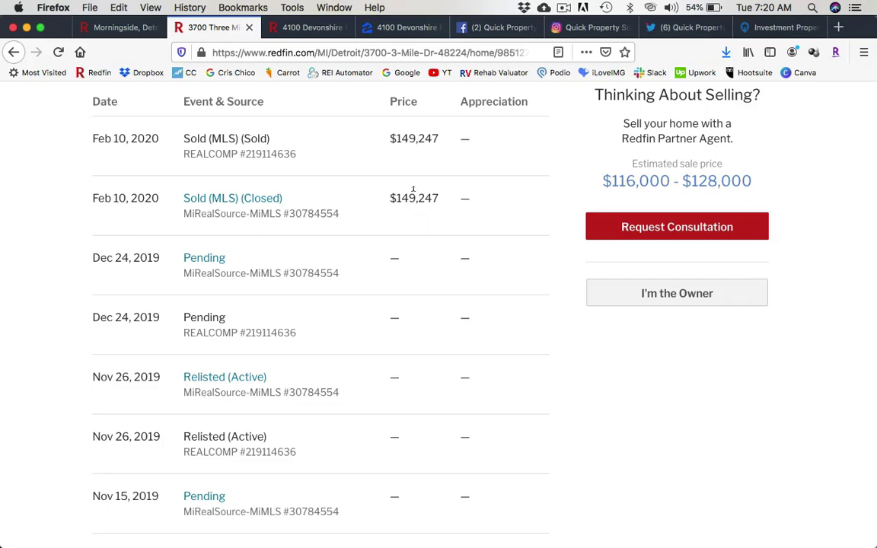
pyautogui.scroll(-5, 22, 258)
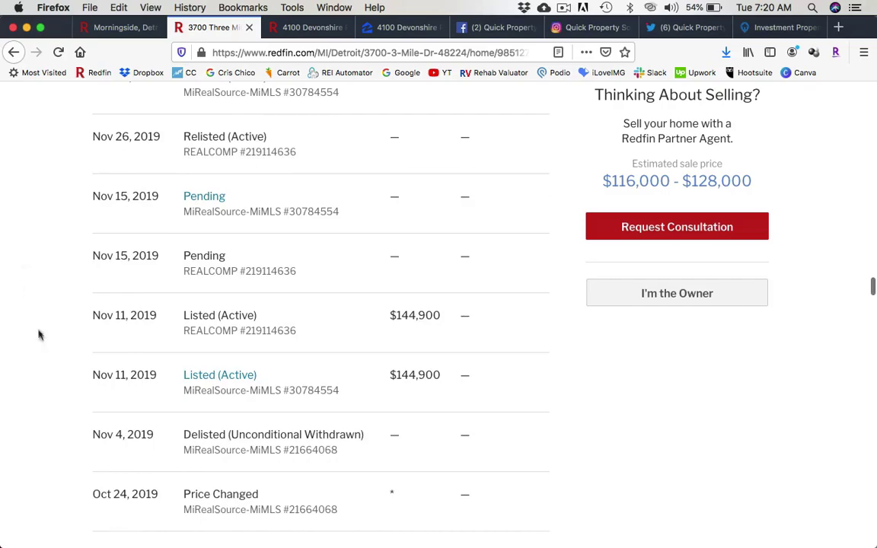
pyautogui.scroll(10, 39, 338)
pyautogui.scroll(10, 40, 340)
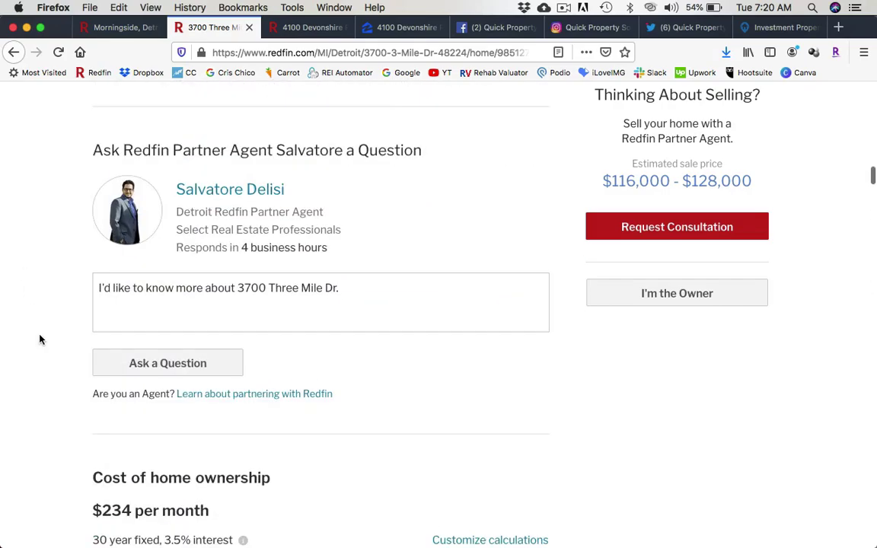
pyautogui.scroll(5, 41, 340)
pyautogui.click(368, 25)
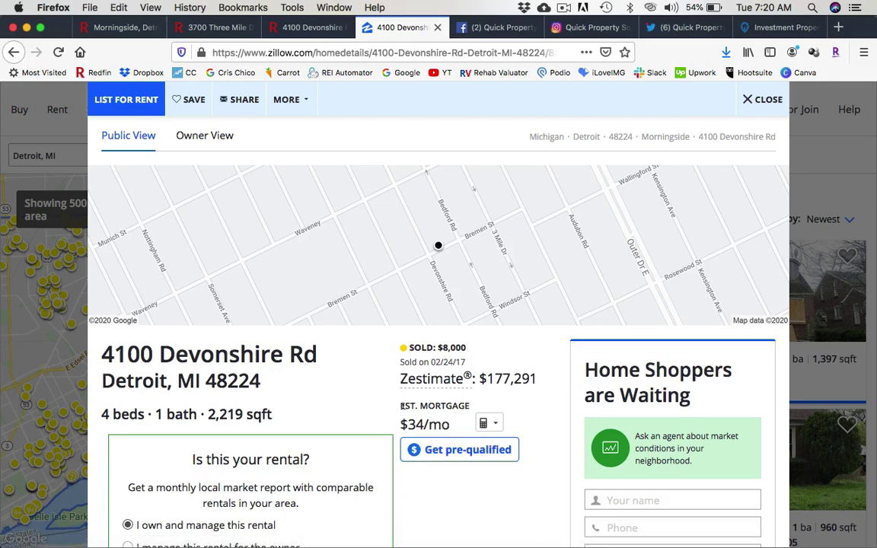
pyautogui.tripleClick(234, 411)
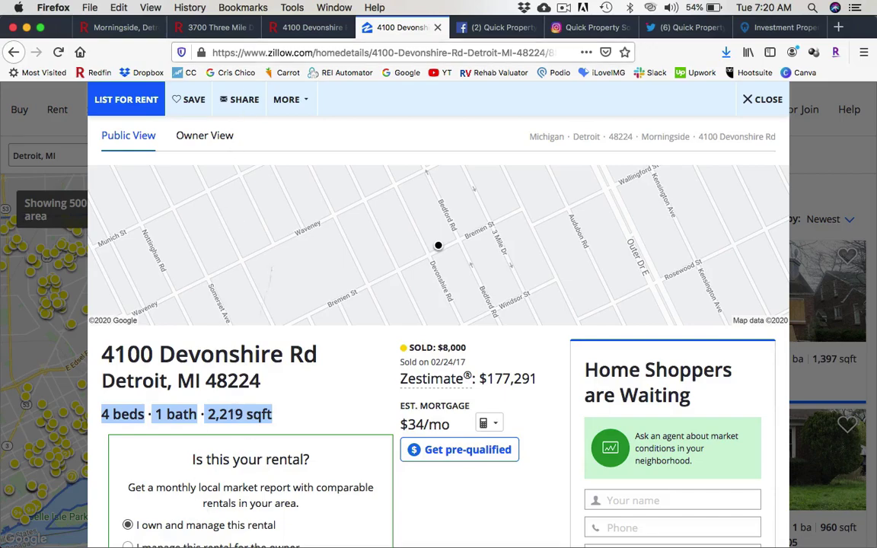
pyautogui.click(280, 27)
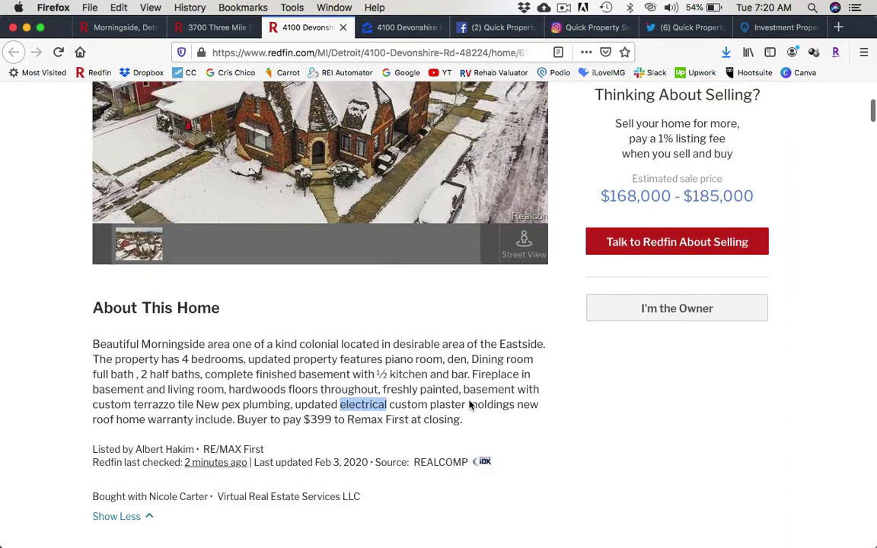
pyautogui.scroll(5, 470, 405)
pyautogui.moveTo(575, 160); pyautogui.dragTo(200, 23)
pyautogui.click(200, 25)
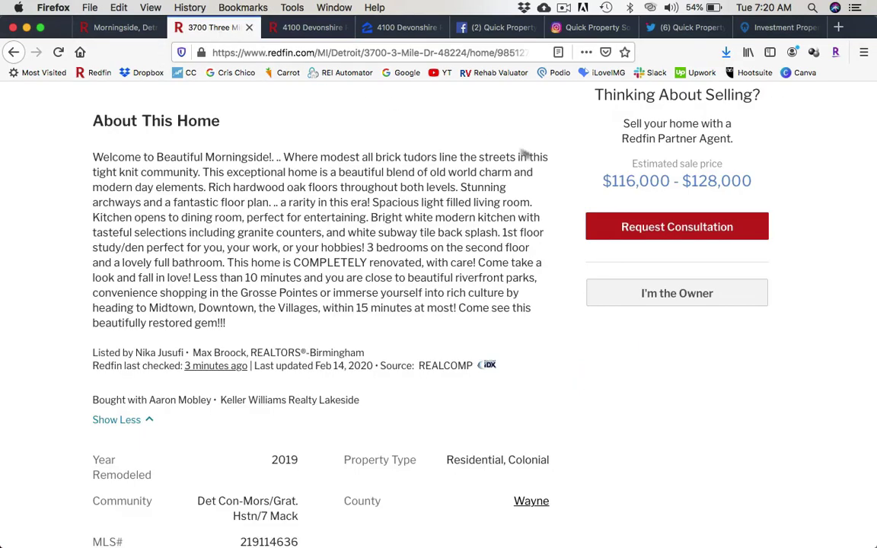
pyautogui.scroll(5, 524, 194)
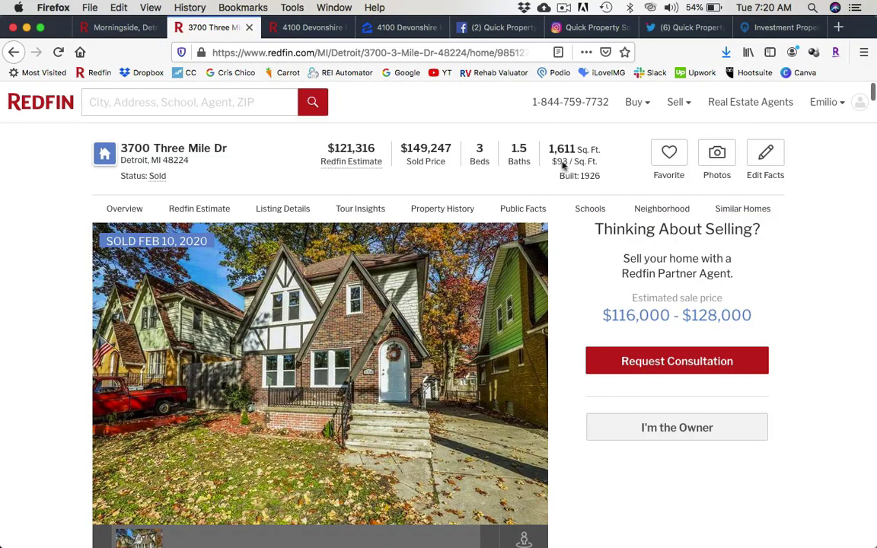
pyautogui.moveTo(563, 165); pyautogui.dragTo(593, 171)
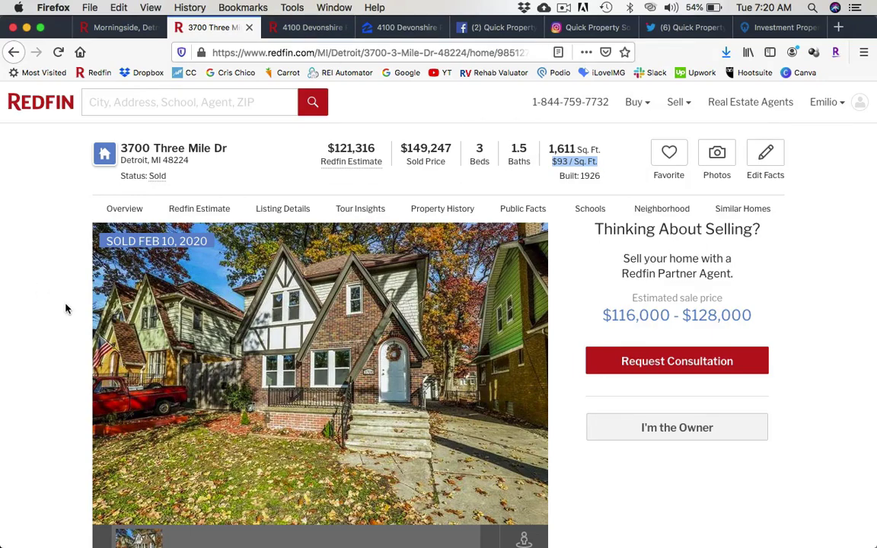
pyautogui.scroll(-5, 51, 261)
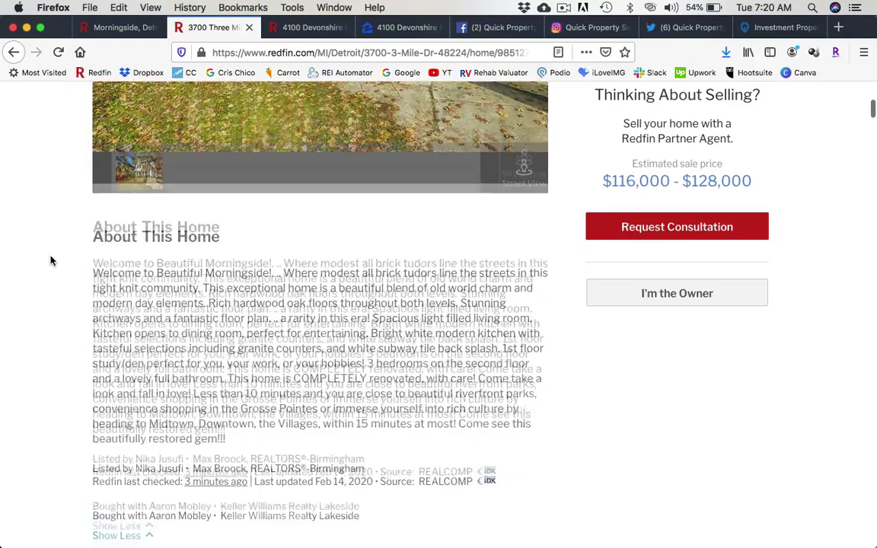
pyautogui.scroll(-2, 51, 261)
pyautogui.scroll(7, 50, 261)
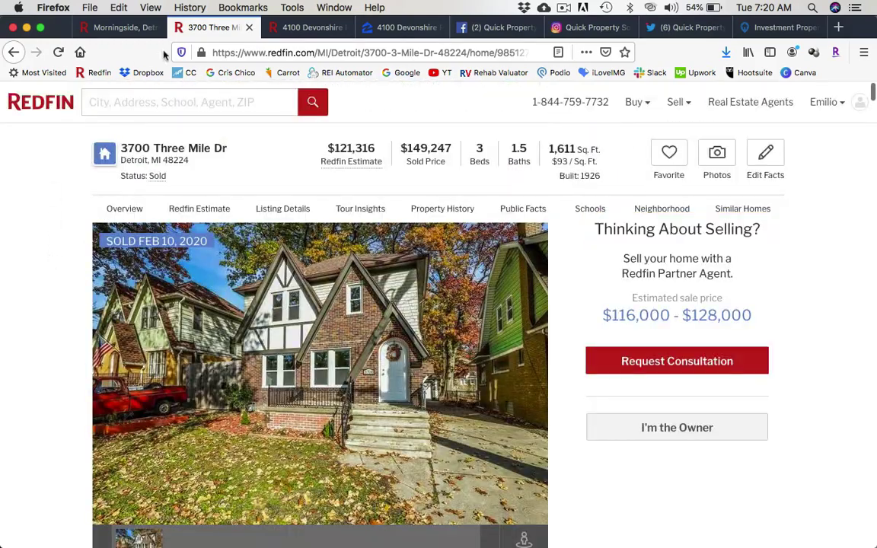
pyautogui.click(122, 32)
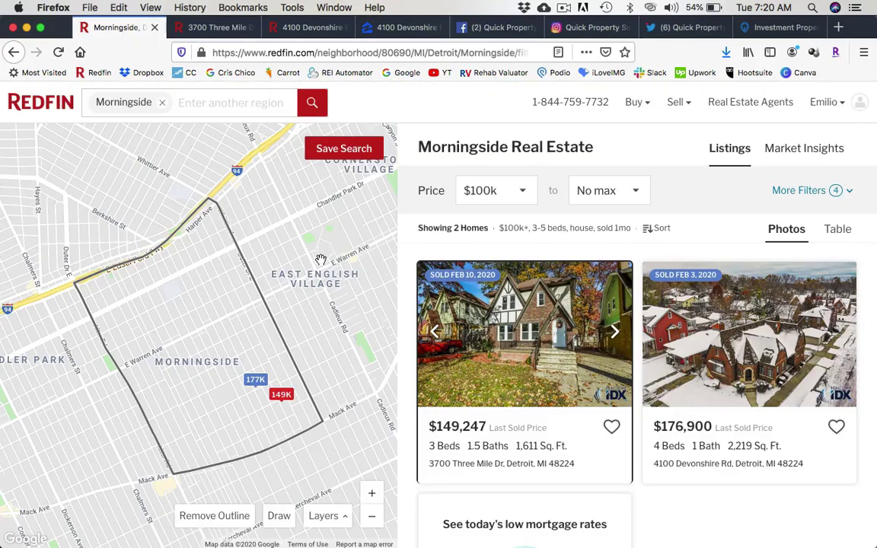
# Replace Morningside with ZIP 48206, then swap 48206 for ZIP 48234.
pyautogui.click(163, 105)
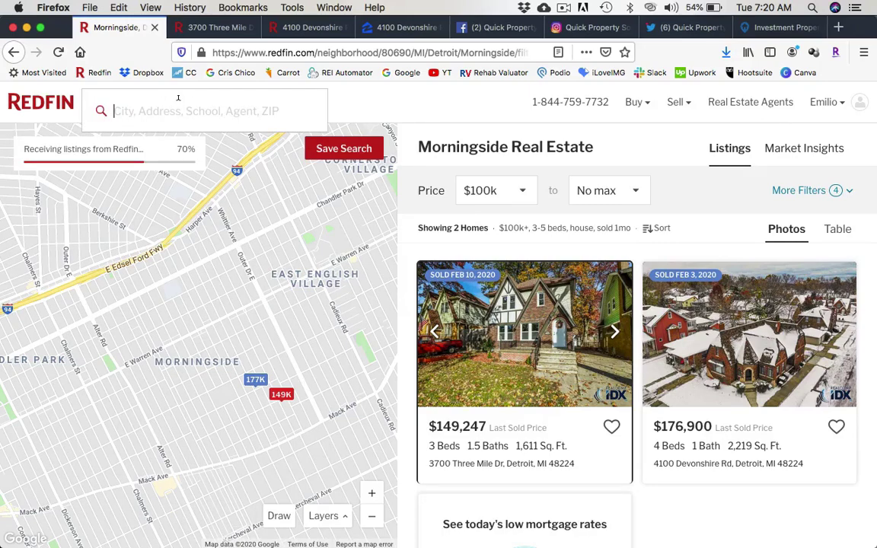
pyautogui.write('48206')
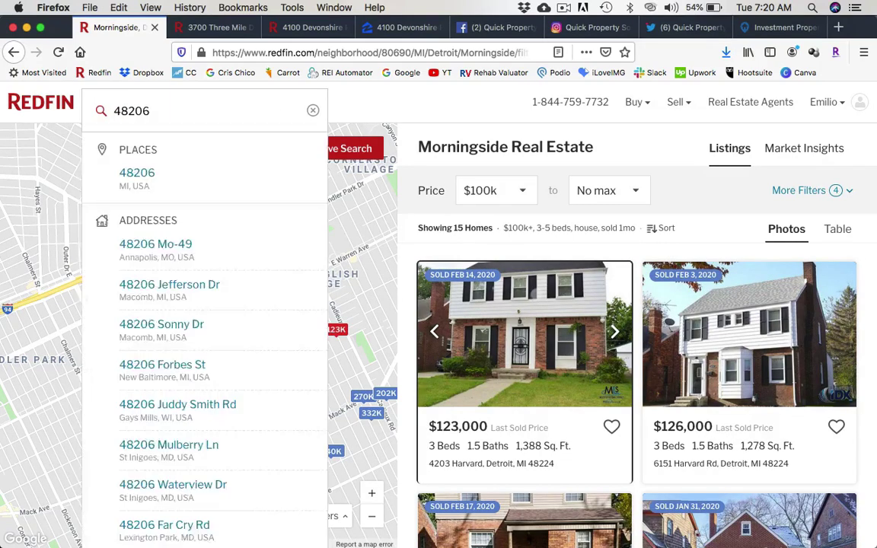
pyautogui.press('Return')
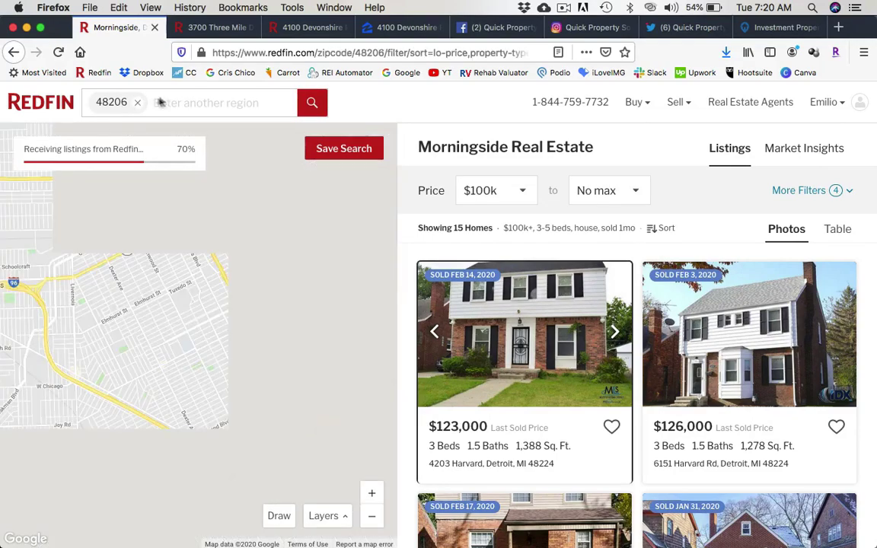
pyautogui.click(137, 102)
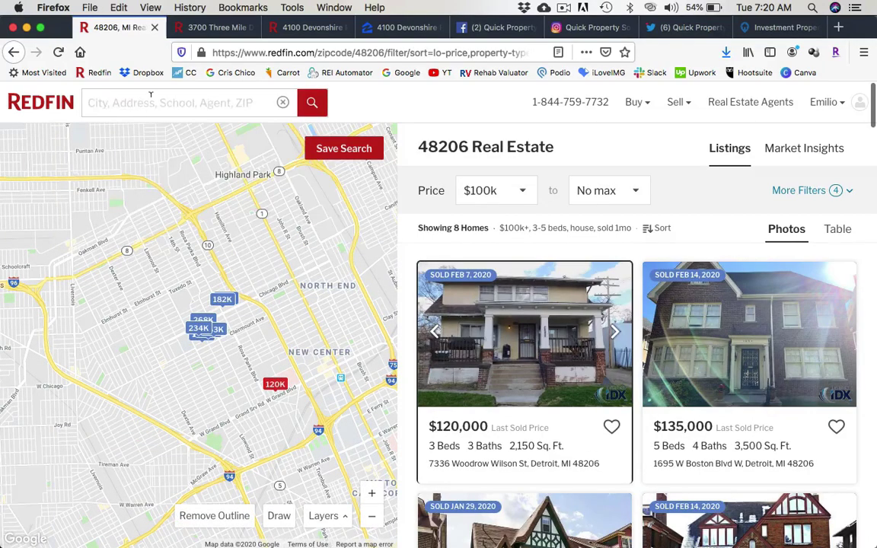
pyautogui.write('48234')
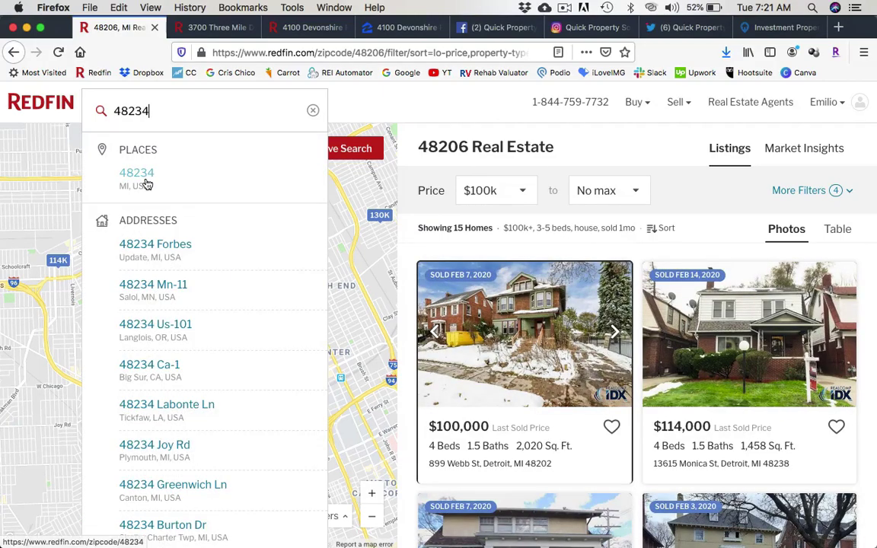
pyautogui.click(171, 181)
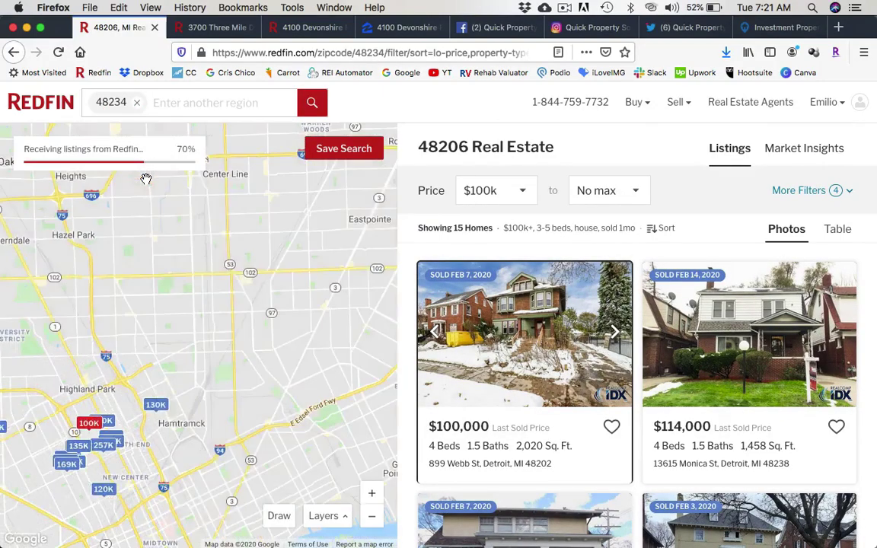
# Set the minimum price to No min and reset all filters for the 48234 search.
pyautogui.click(525, 199)
pyautogui.click(476, 219)
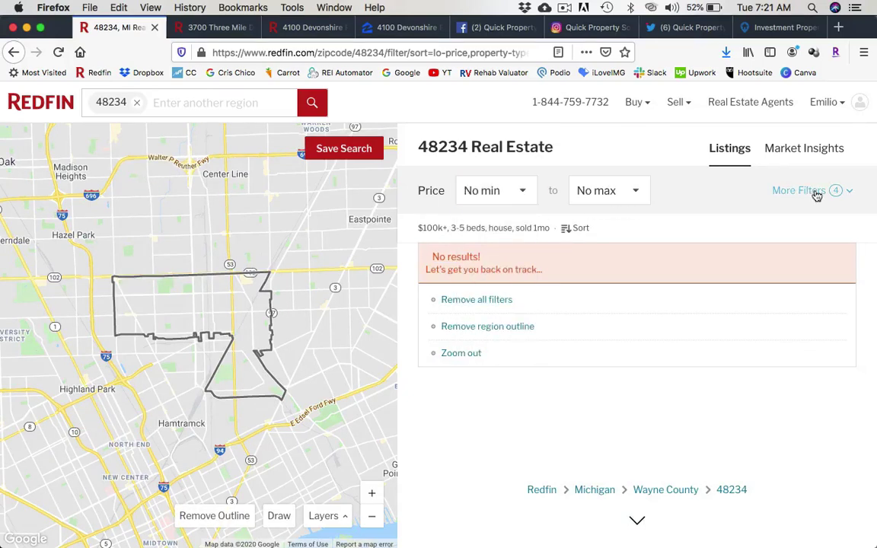
pyautogui.click(814, 192)
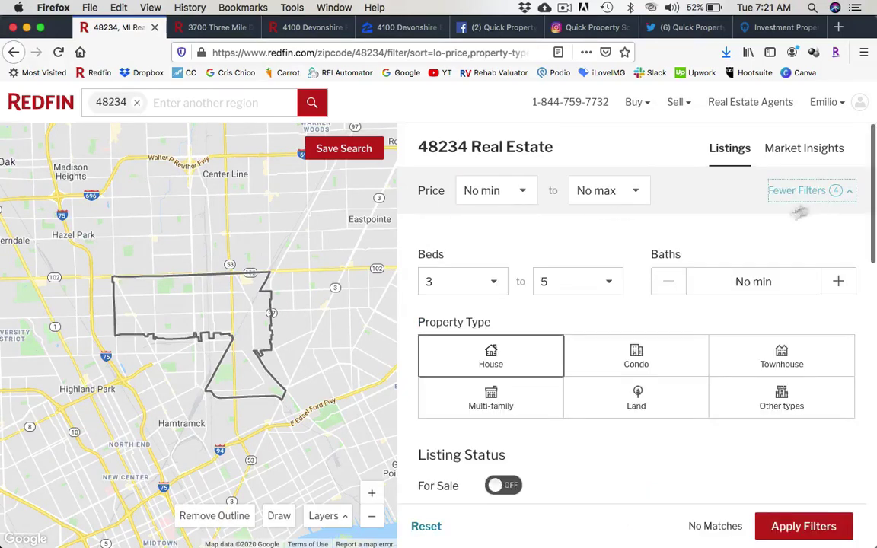
pyautogui.click(433, 526)
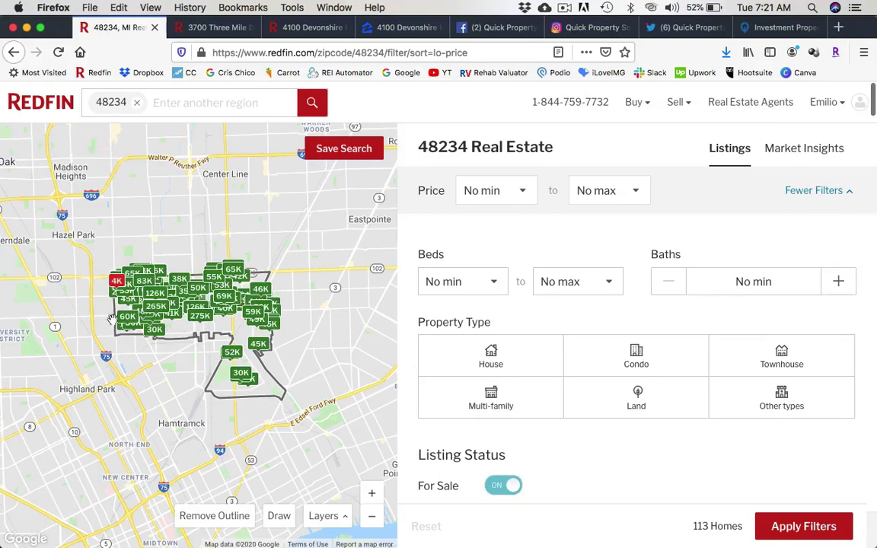
# Pan and zoom the map to fit the whole 48234 outline with its 113 homes.
pyautogui.moveTo(159, 310); pyautogui.dragTo(216, 320)
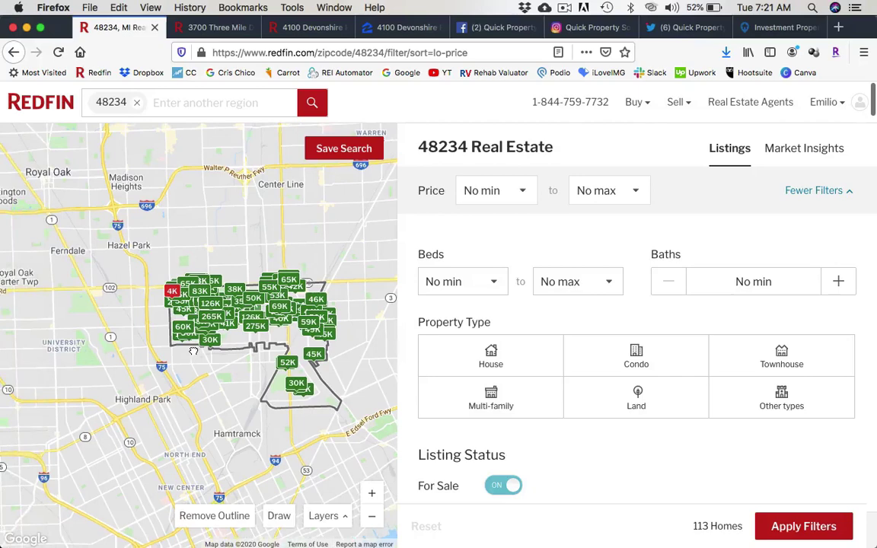
pyautogui.click(372, 495)
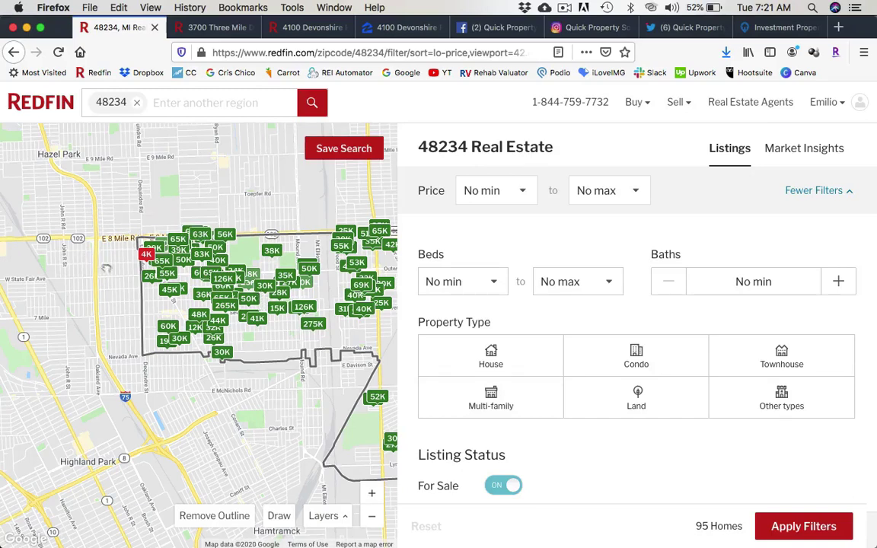
pyautogui.moveTo(107, 268); pyautogui.dragTo(141, 287)
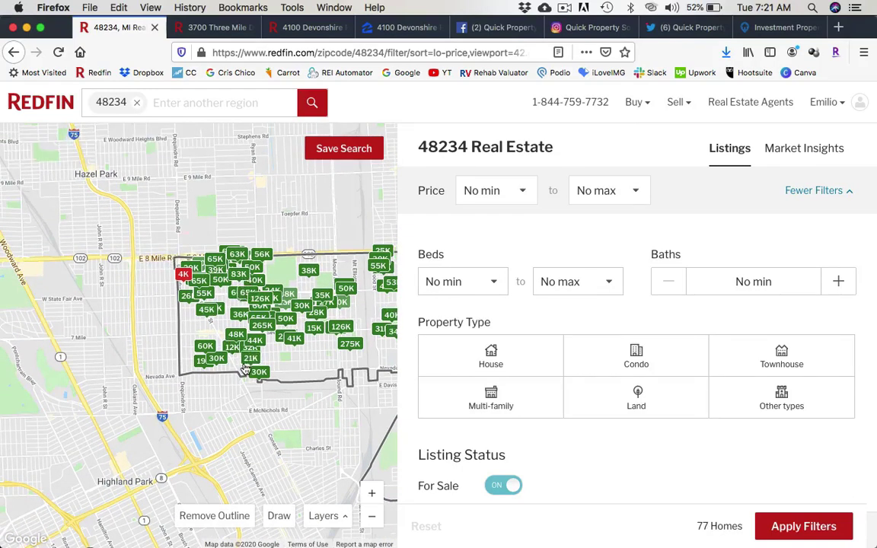
pyautogui.moveTo(135, 426); pyautogui.dragTo(245, 384)
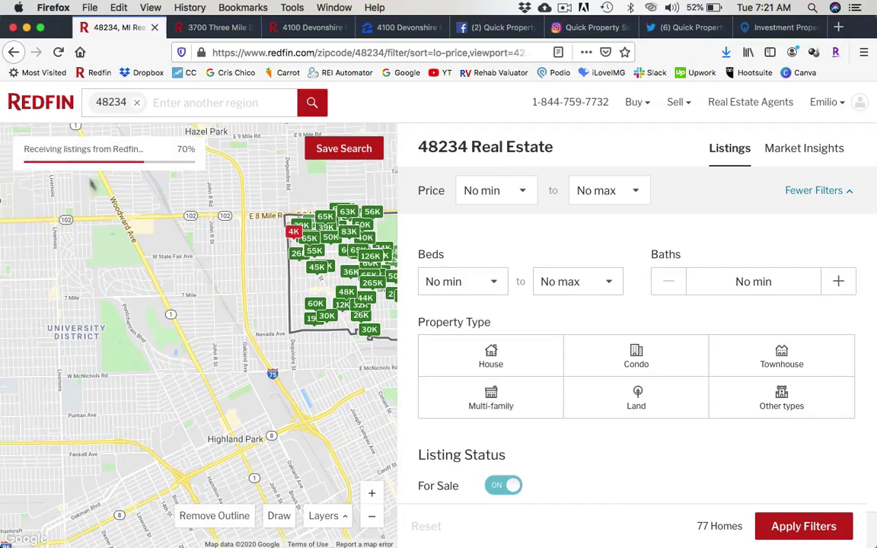
pyautogui.click(371, 518)
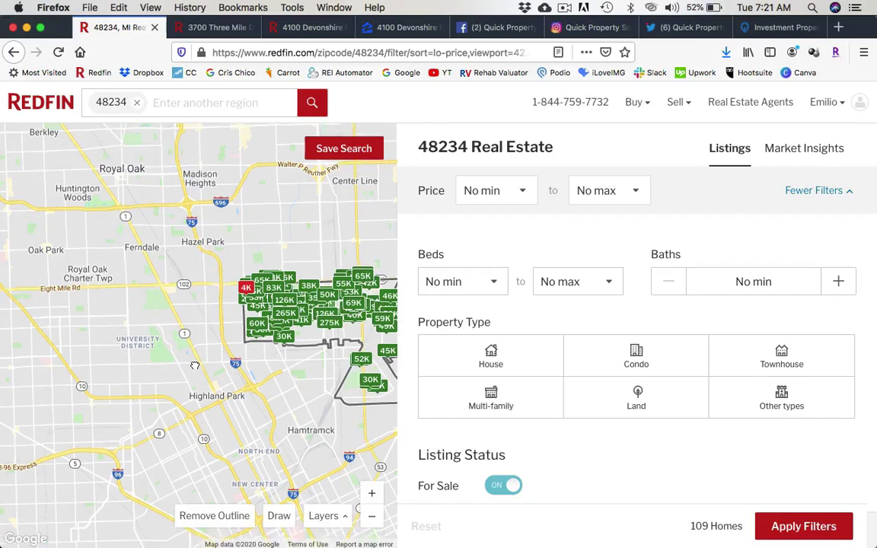
pyautogui.moveTo(195, 366); pyautogui.dragTo(197, 397)
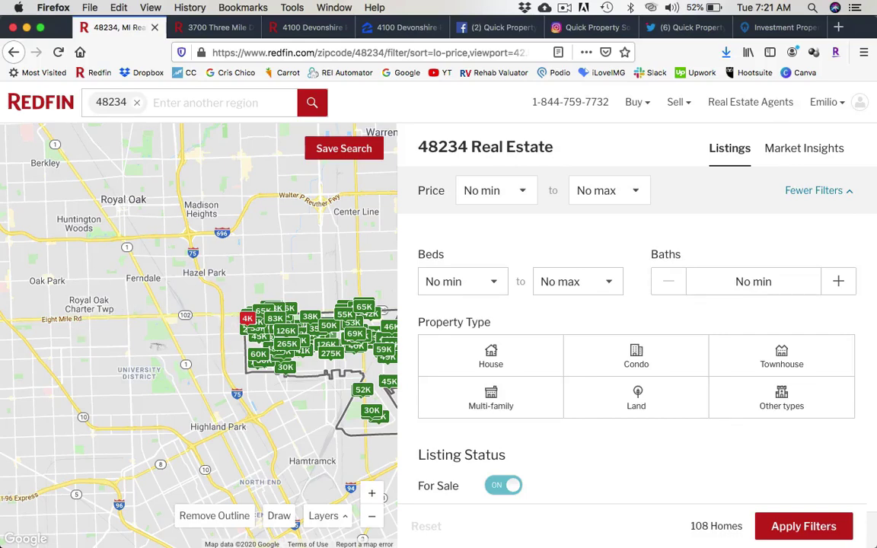
pyautogui.moveTo(236, 362); pyautogui.dragTo(158, 347)
pyautogui.click(372, 496)
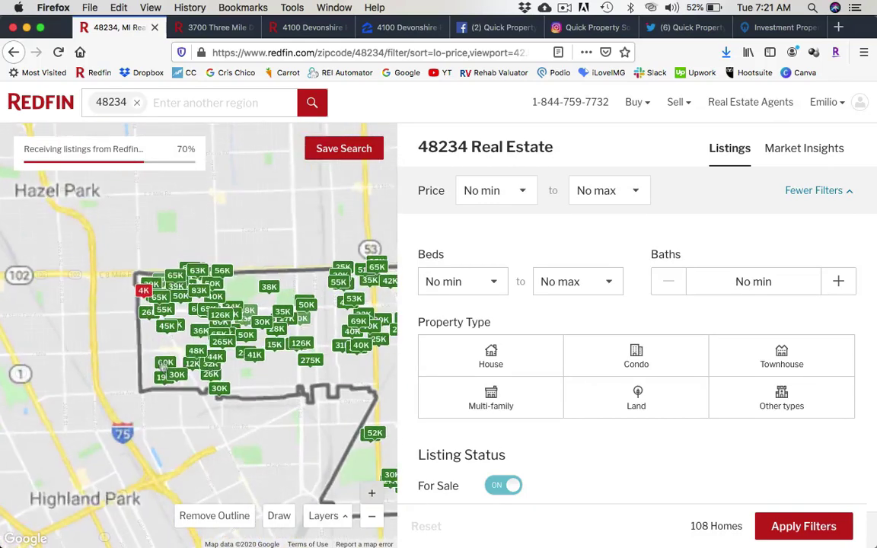
pyautogui.moveTo(165, 366); pyautogui.dragTo(227, 362)
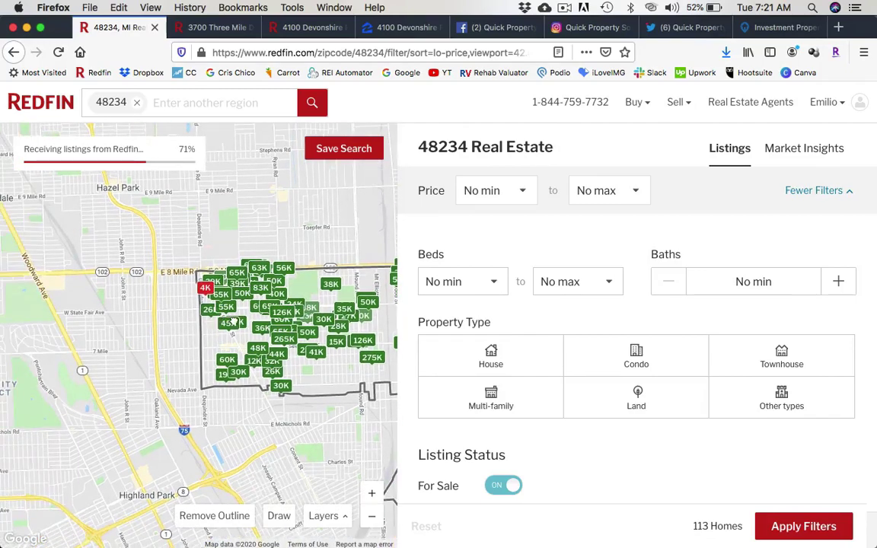
pyautogui.moveTo(233, 322); pyautogui.dragTo(276, 320)
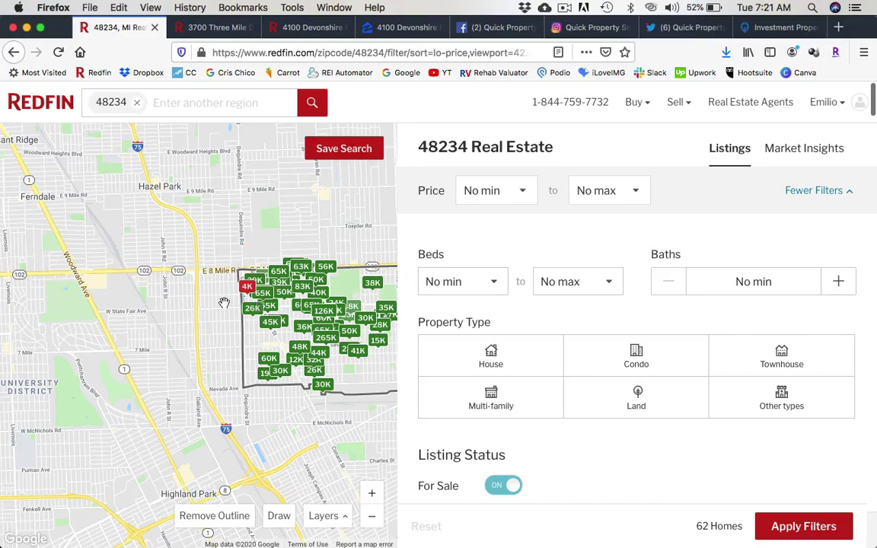
pyautogui.moveTo(223, 302); pyautogui.dragTo(145, 327)
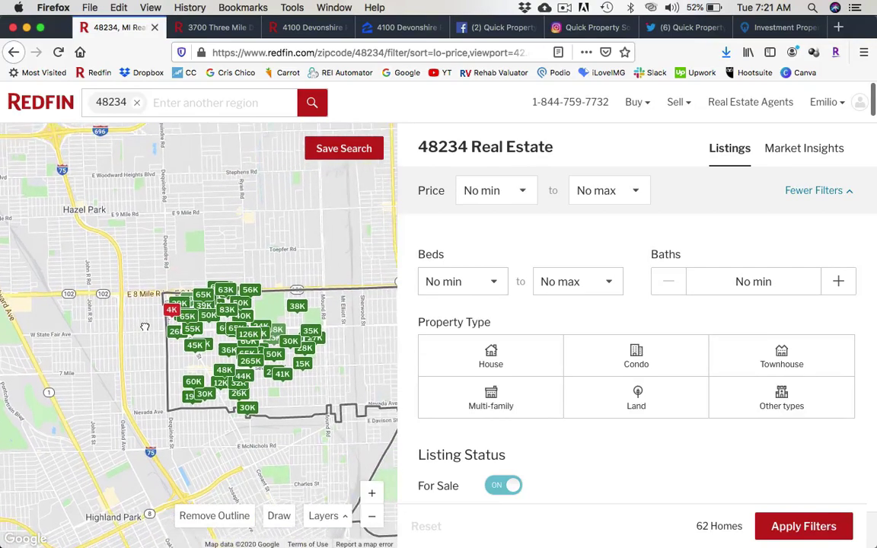
pyautogui.click(371, 493)
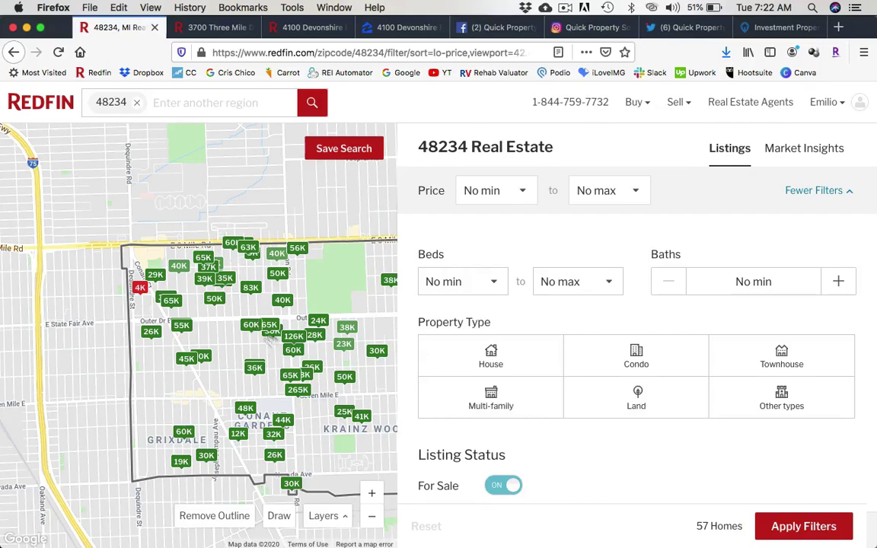
pyautogui.moveTo(252, 380); pyautogui.dragTo(157, 352)
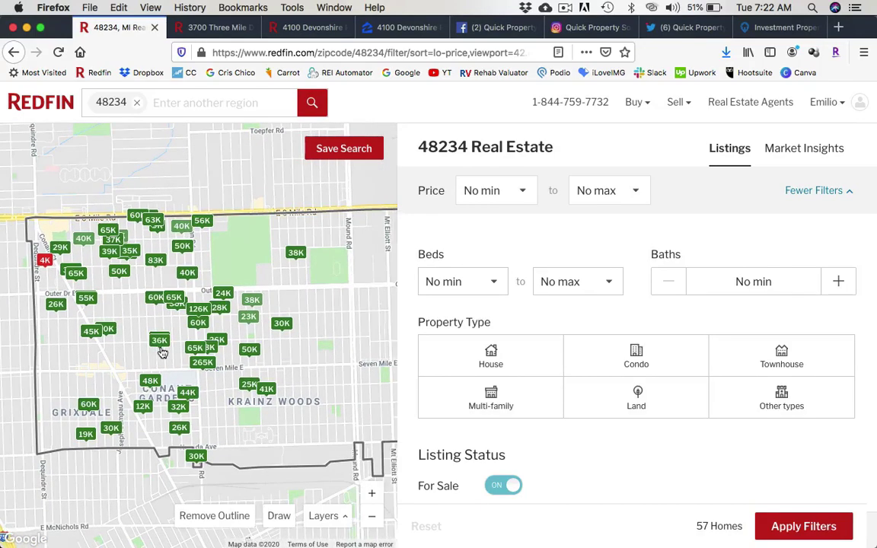
pyautogui.click(371, 516)
pyautogui.moveTo(292, 378); pyautogui.dragTo(210, 325)
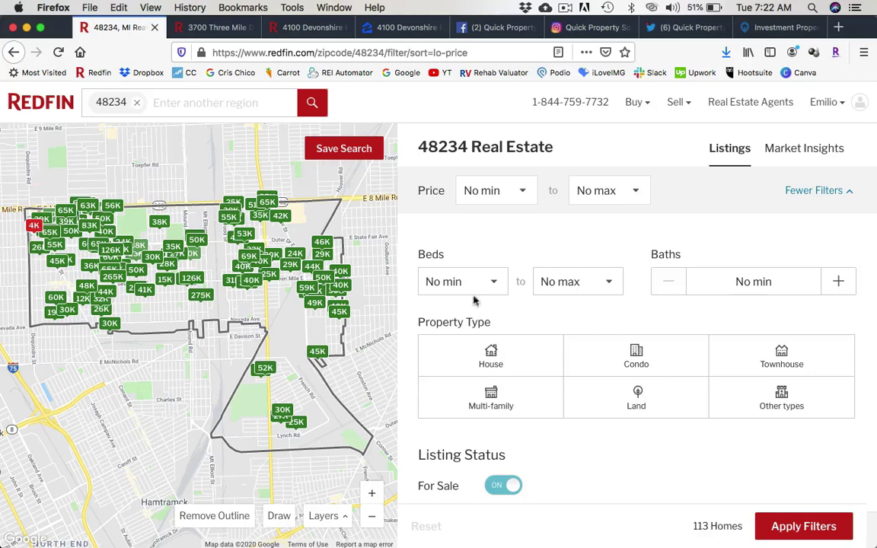
# Set minimum bedrooms to 3 and limit the home type to houses.
pyautogui.click(495, 285)
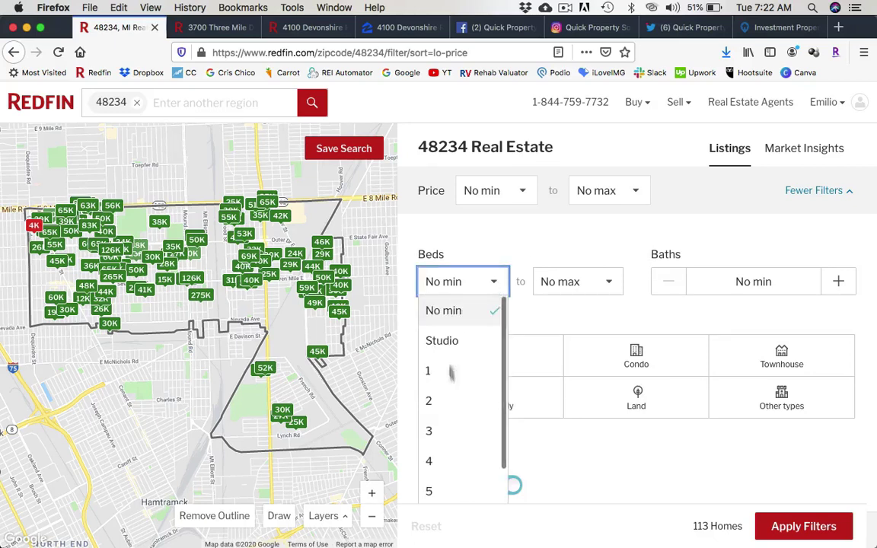
pyautogui.click(448, 433)
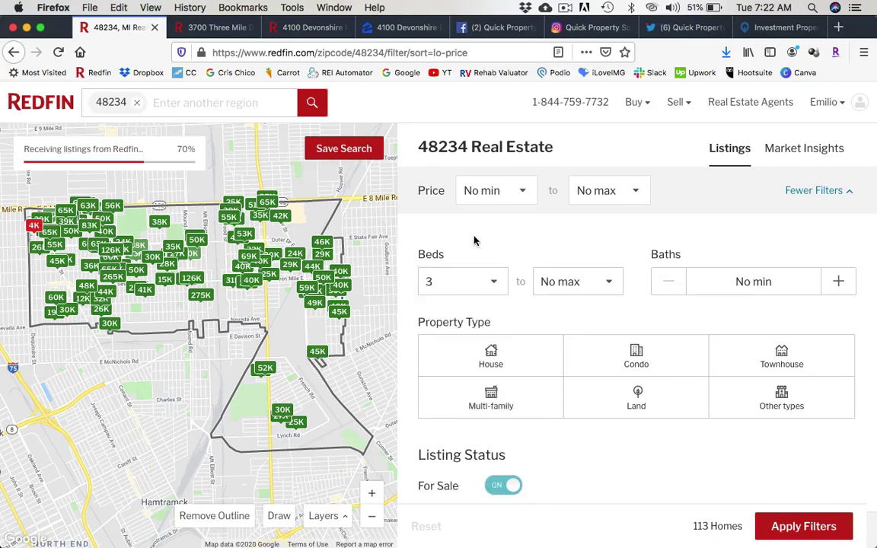
pyautogui.click(489, 356)
pyautogui.scroll(-1, 491, 246)
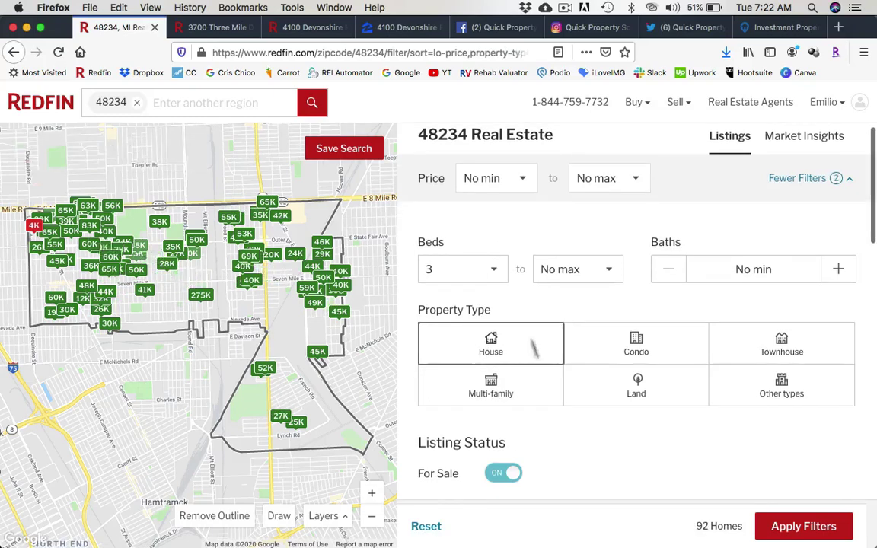
pyautogui.scroll(-5, 533, 343)
pyautogui.scroll(-2, 522, 397)
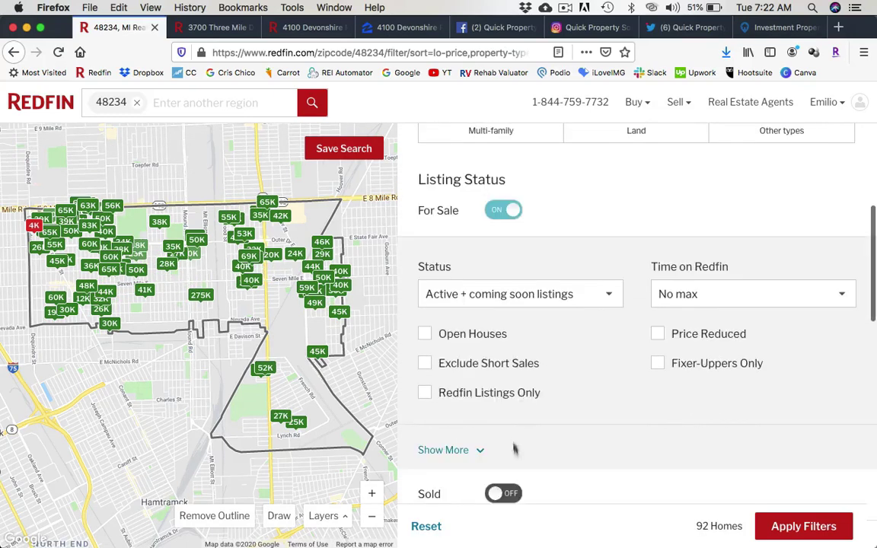
# Include sold homes and exclude for-sale listings from the results.
pyautogui.click(503, 495)
pyautogui.click(498, 213)
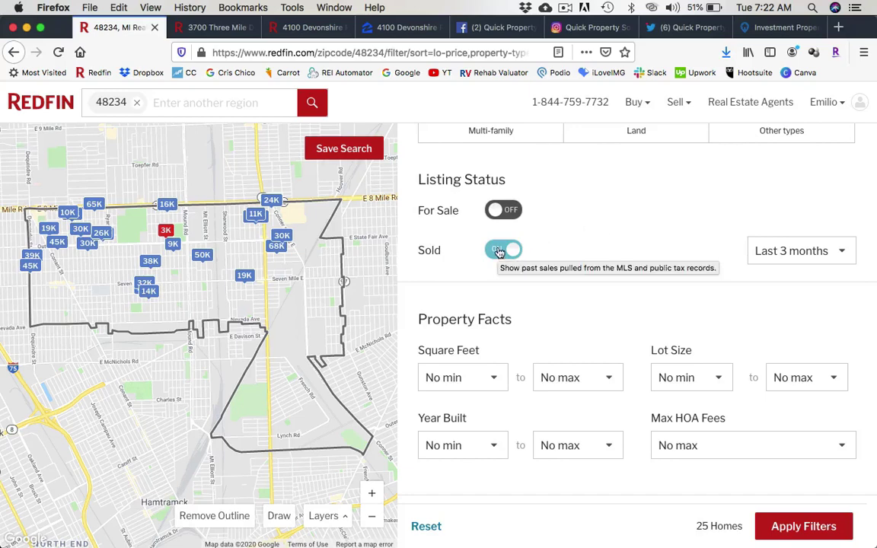
pyautogui.click(508, 211)
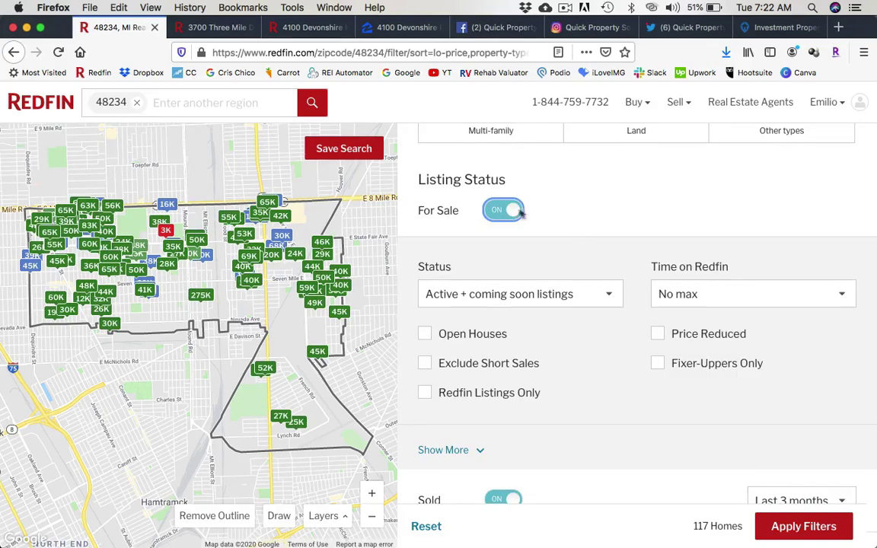
pyautogui.click(495, 211)
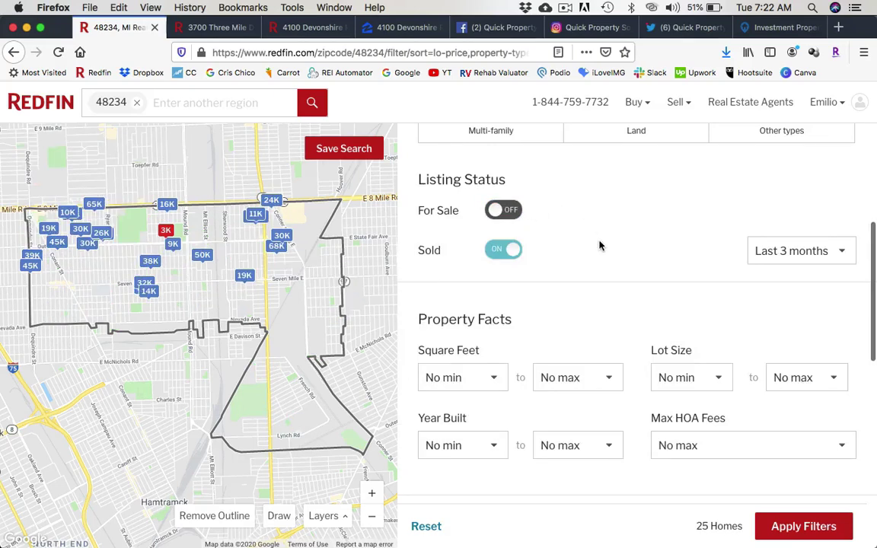
pyautogui.scroll(-1, 600, 244)
# Set the minimum square footage to 1,000 sq ft.
pyautogui.click(495, 378)
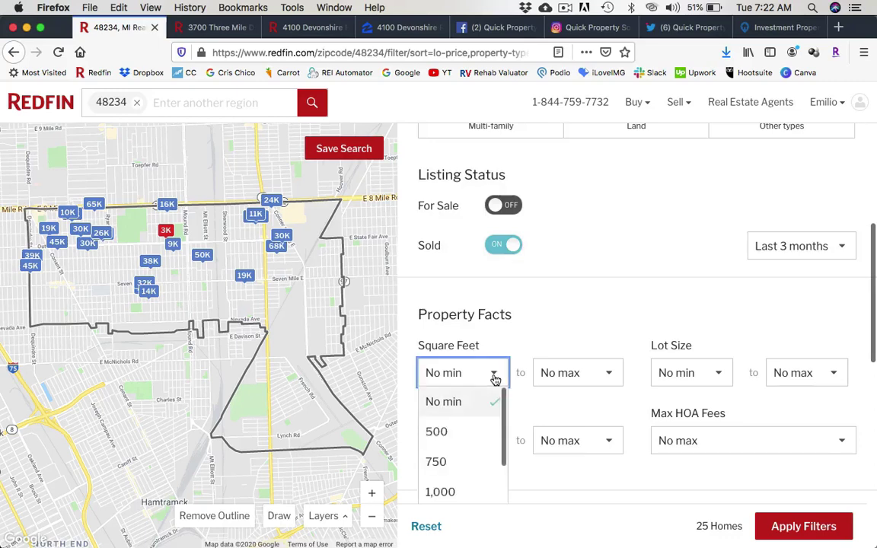
pyautogui.click(439, 491)
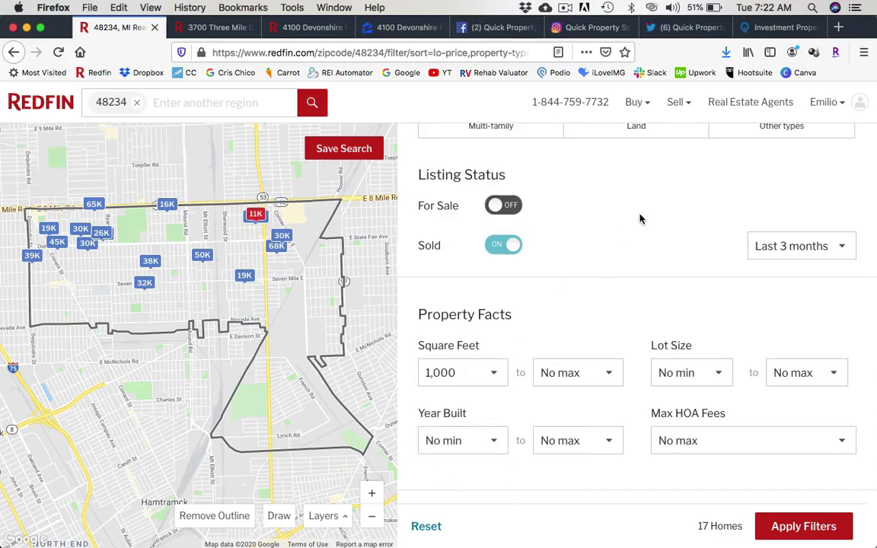
pyautogui.scroll(-1, 643, 325)
pyautogui.scroll(5, 645, 326)
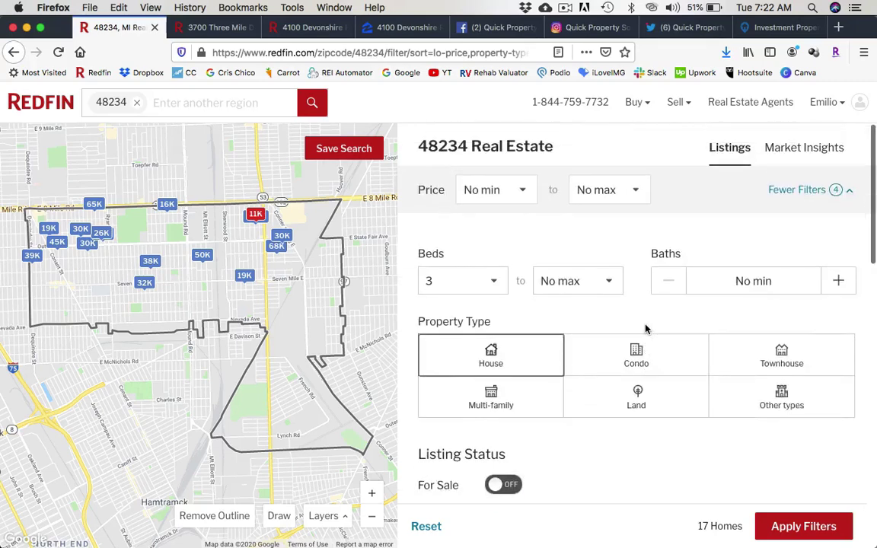
pyautogui.click(468, 186)
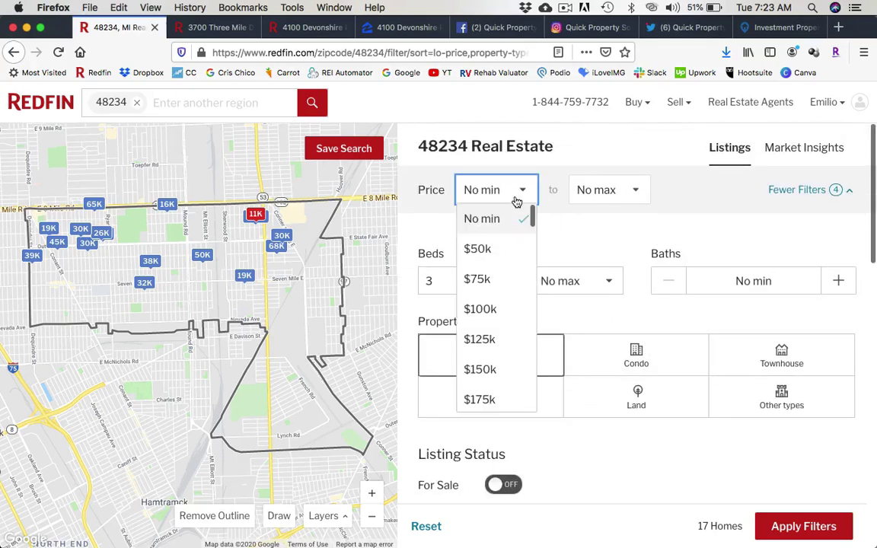
# Set the minimum price to $50k and apply the filters.
pyautogui.click(491, 251)
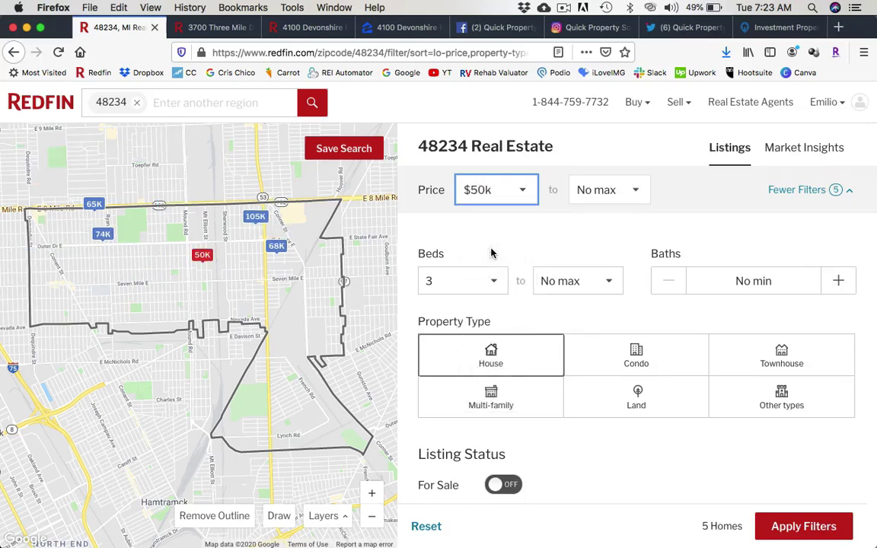
pyautogui.click(535, 248)
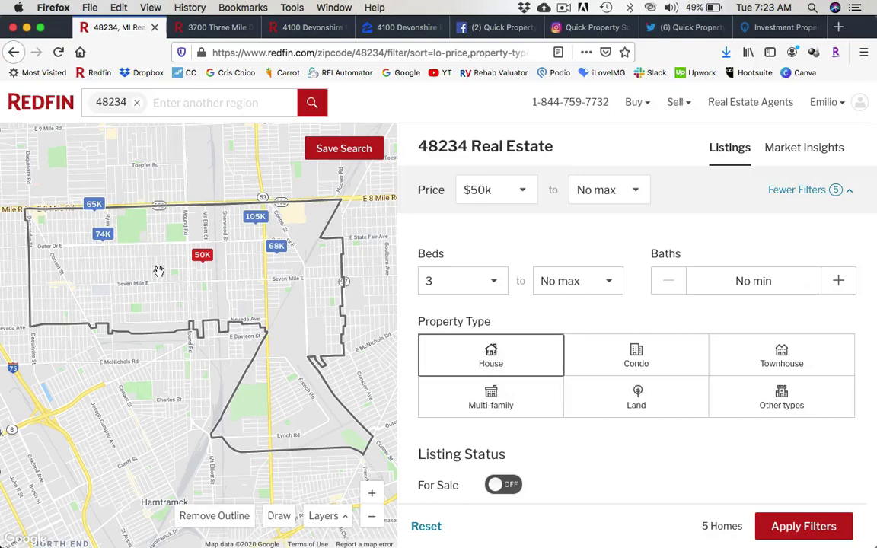
pyautogui.moveTo(171, 309); pyautogui.dragTo(178, 321)
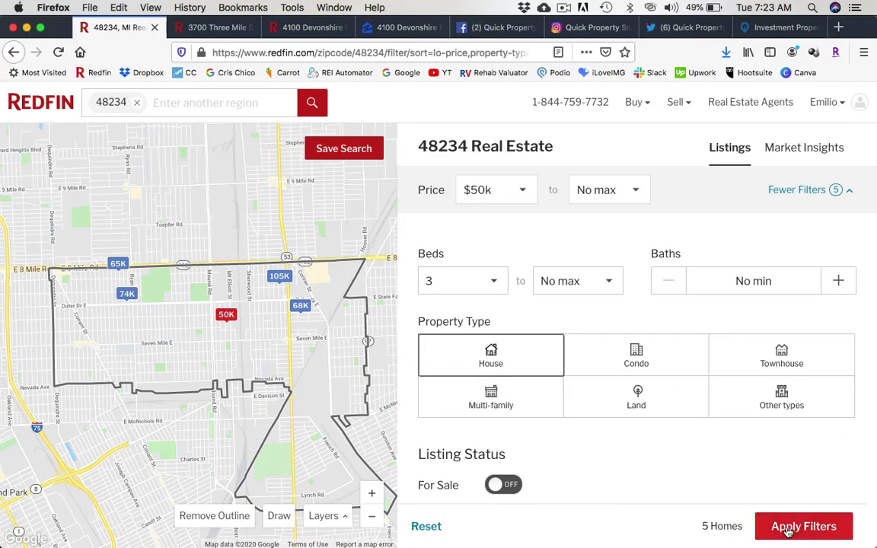
pyautogui.click(783, 528)
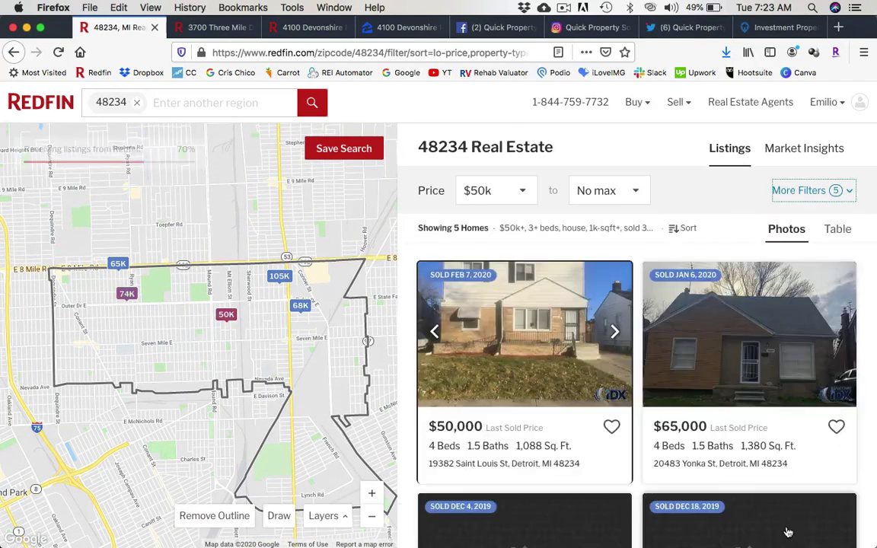
# Check the sort order, left at price low to high, and review the five results.
pyautogui.click(685, 231)
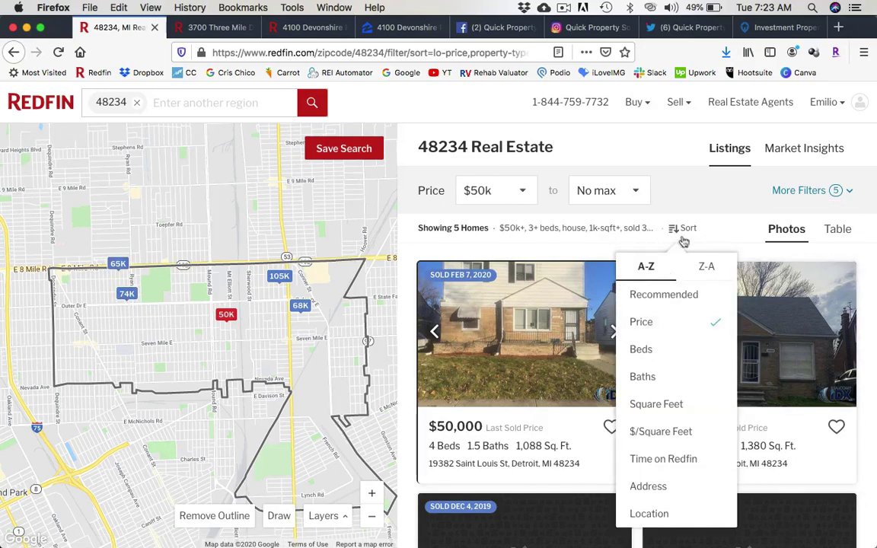
pyautogui.click(653, 194)
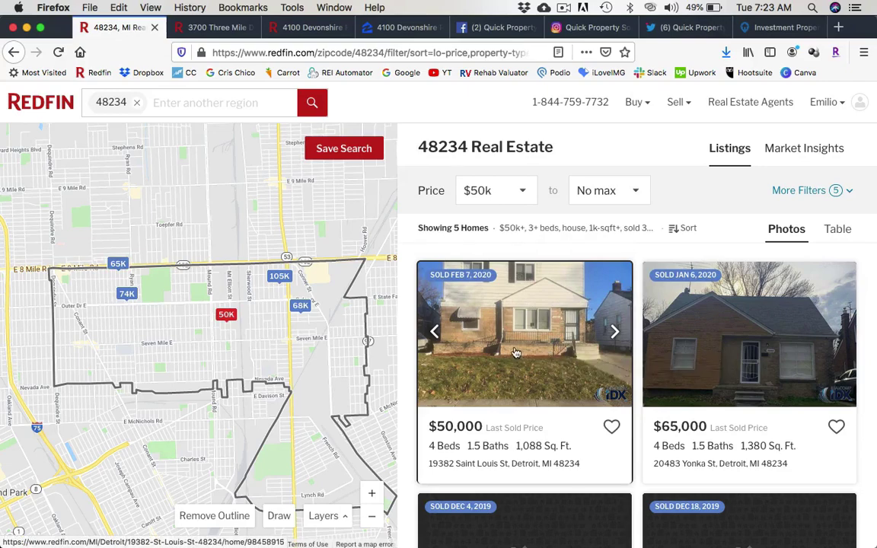
pyautogui.scroll(-5, 556, 313)
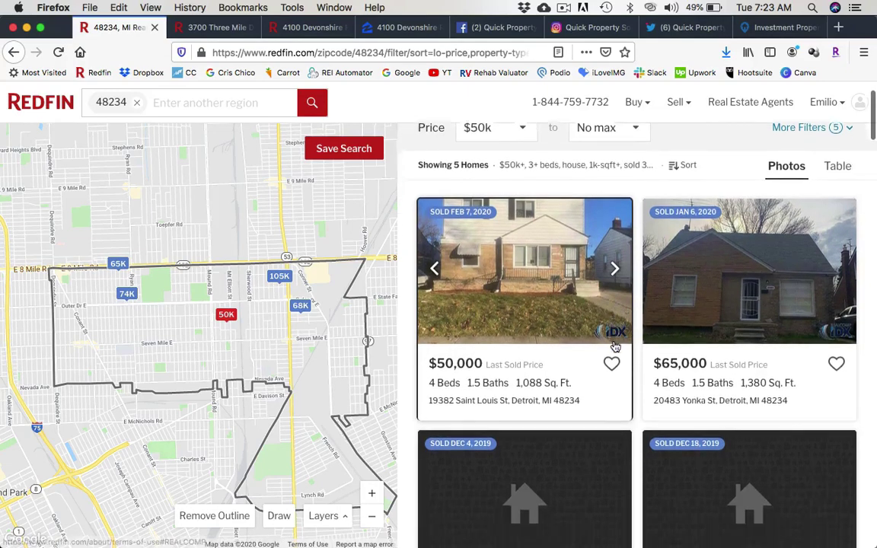
pyautogui.scroll(-2, 637, 319)
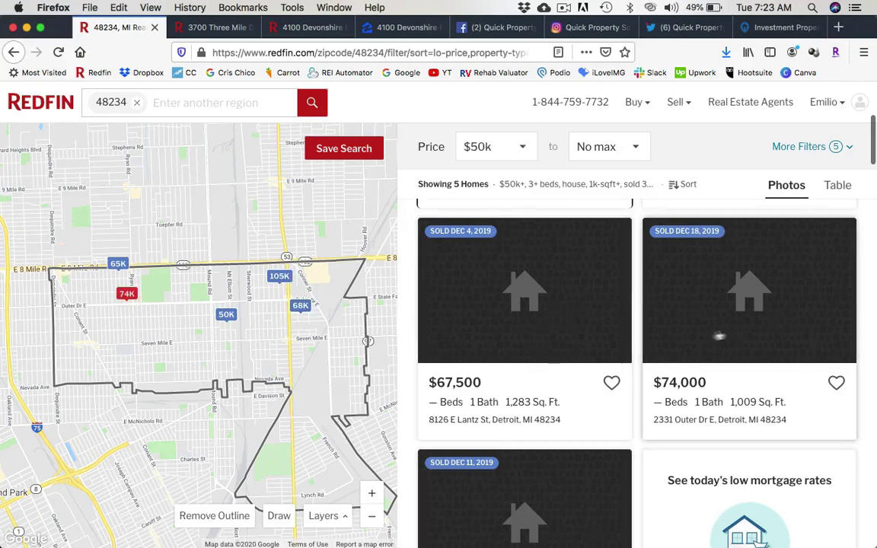
pyautogui.scroll(-5, 637, 306)
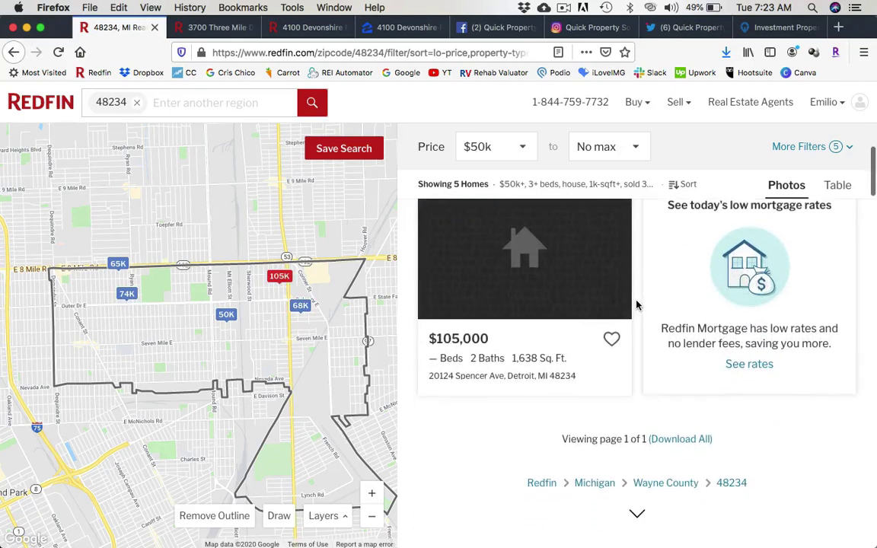
pyautogui.scroll(10, 636, 305)
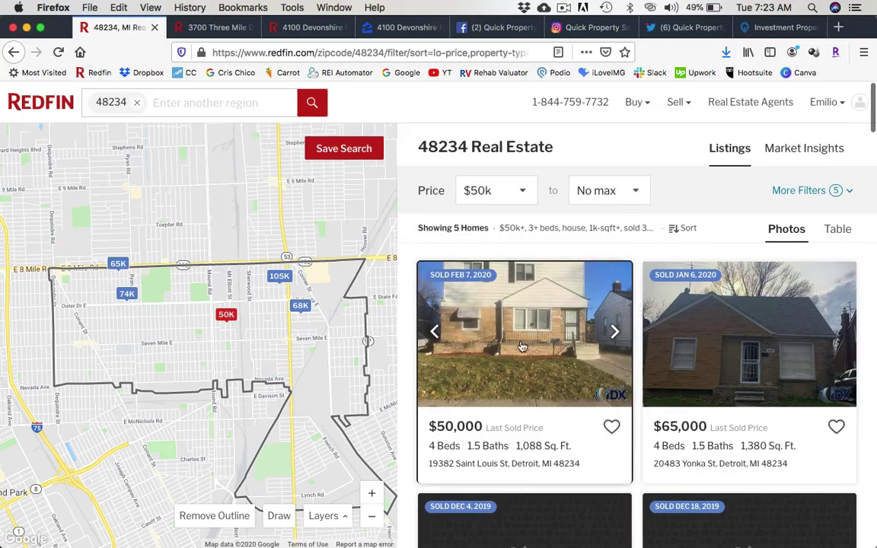
# Open the $50,000 four-bed, 1,088 sq ft sold listing in a new tab and read its description.
pyautogui.click(459, 304)
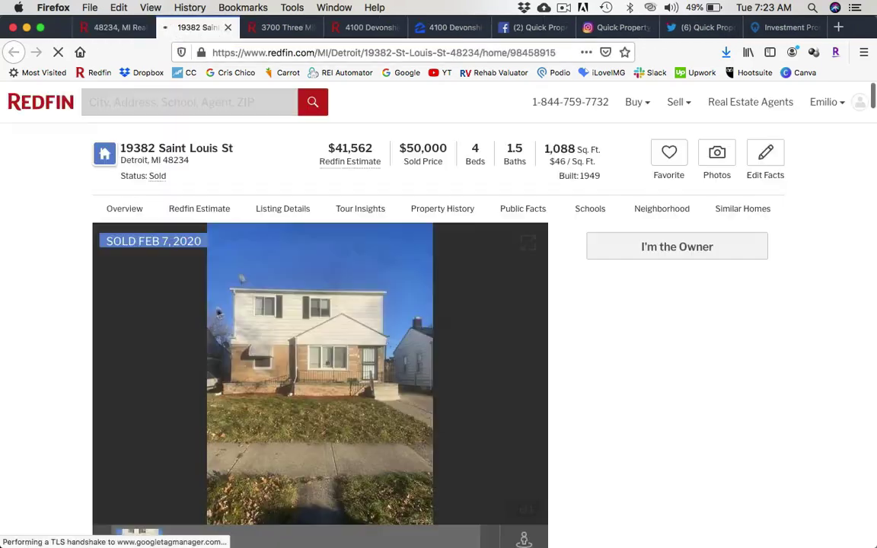
pyautogui.scroll(-5, 193, 349)
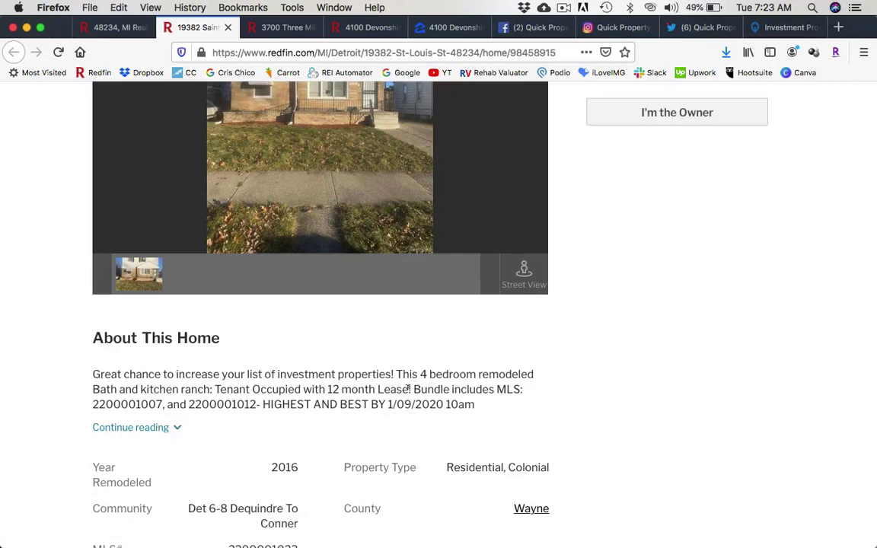
pyautogui.moveTo(408, 388); pyautogui.dragTo(525, 391)
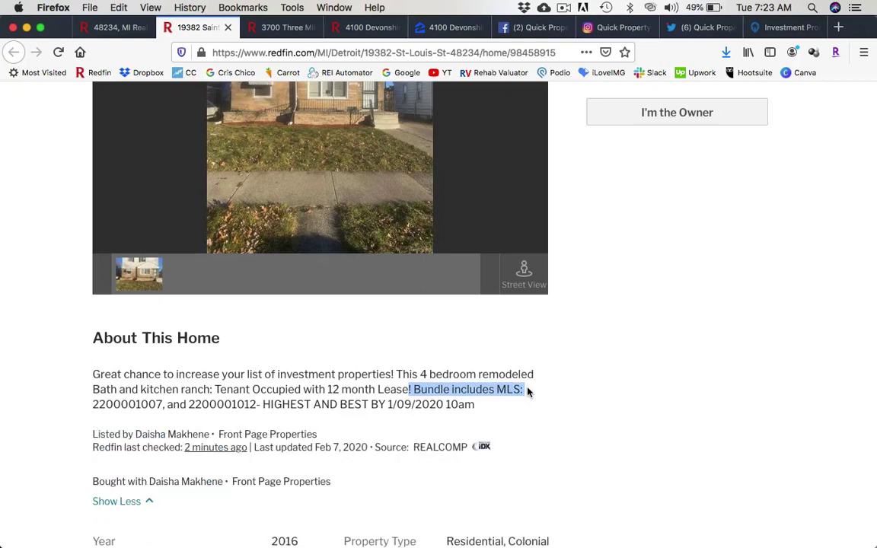
pyautogui.click(554, 356)
pyautogui.scroll(4, 554, 355)
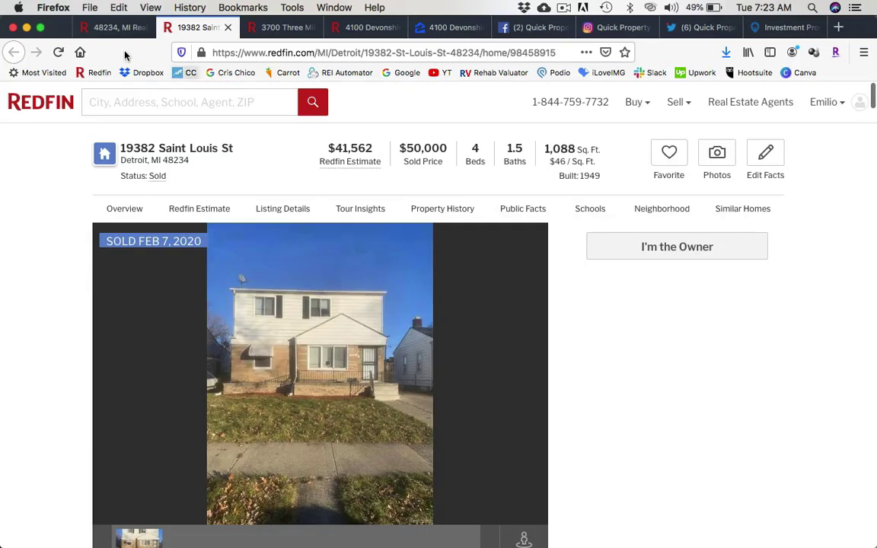
# Close the listing tab and replace the 48234 search area with ZIP 48206.
pyautogui.click(227, 29)
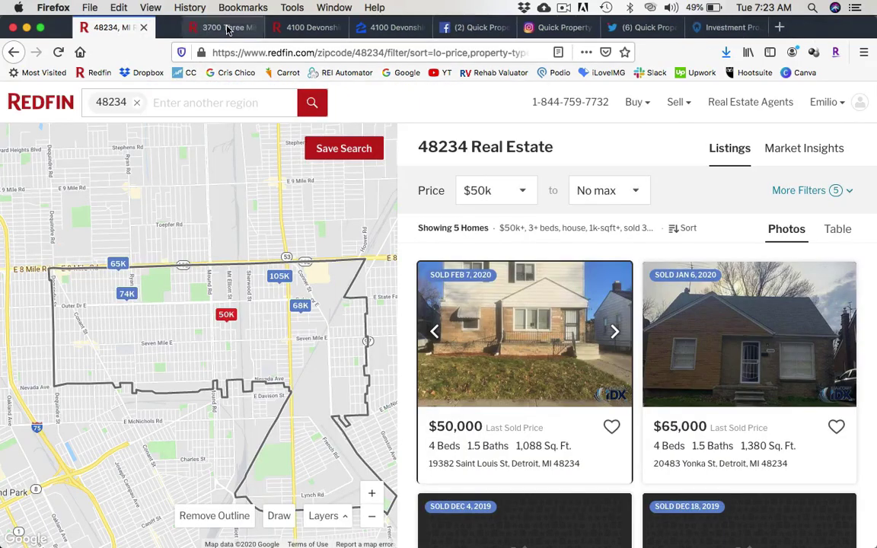
pyautogui.click(124, 100)
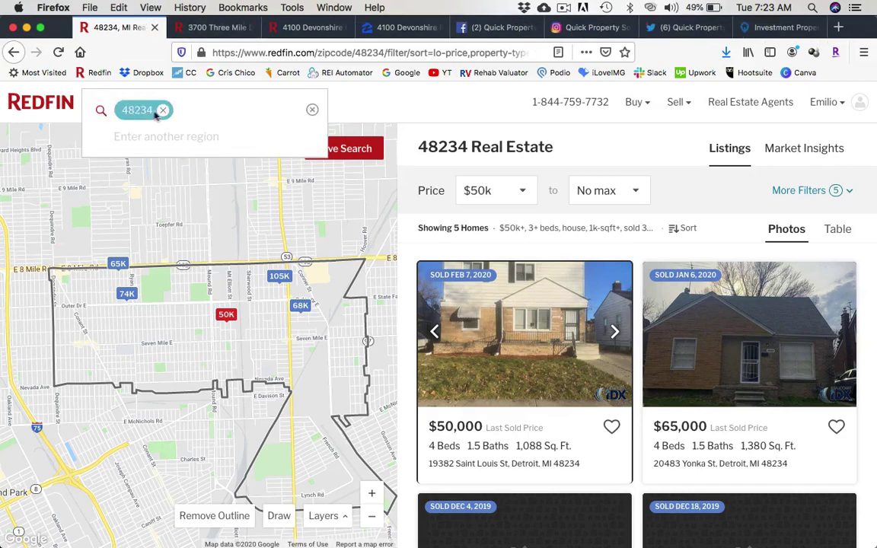
pyautogui.click(162, 111)
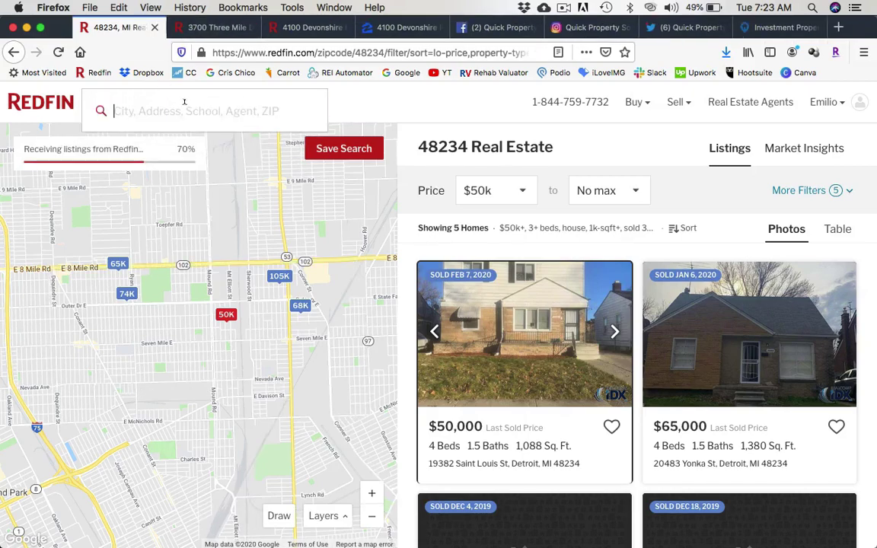
pyautogui.write('48206')
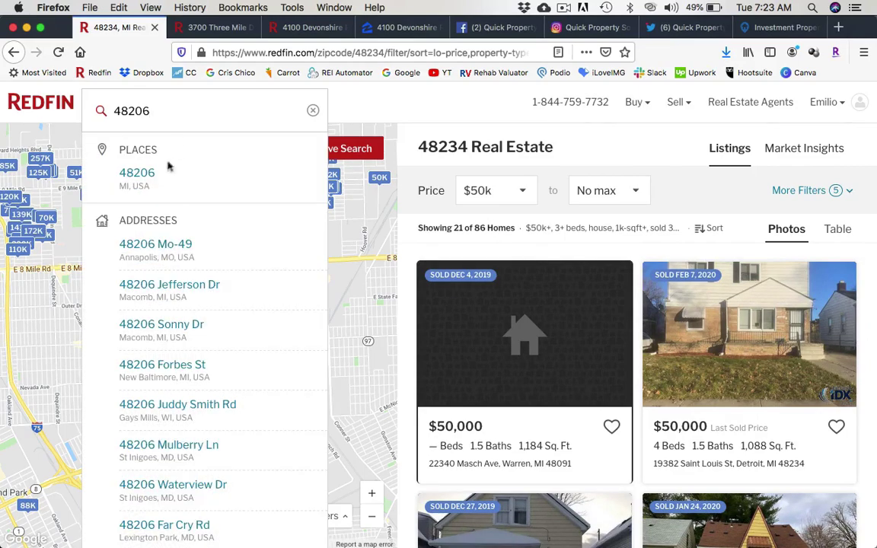
pyautogui.click(137, 176)
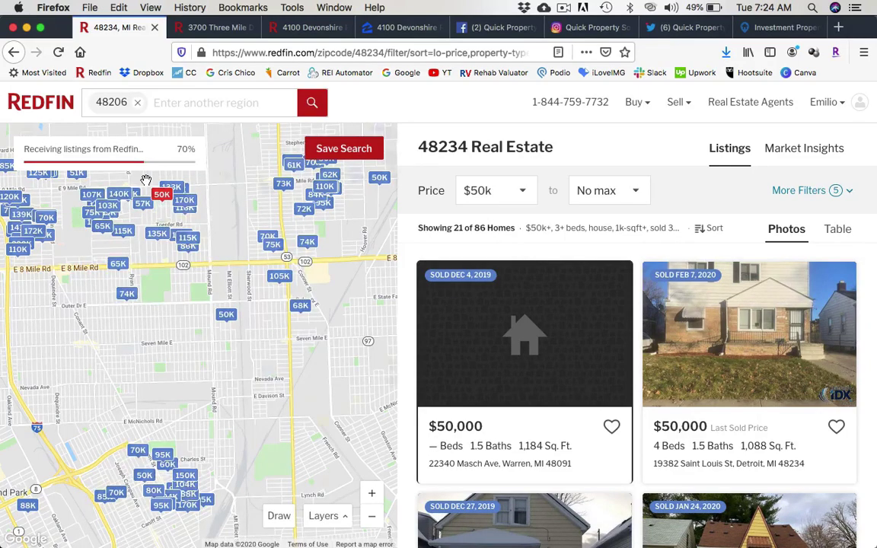